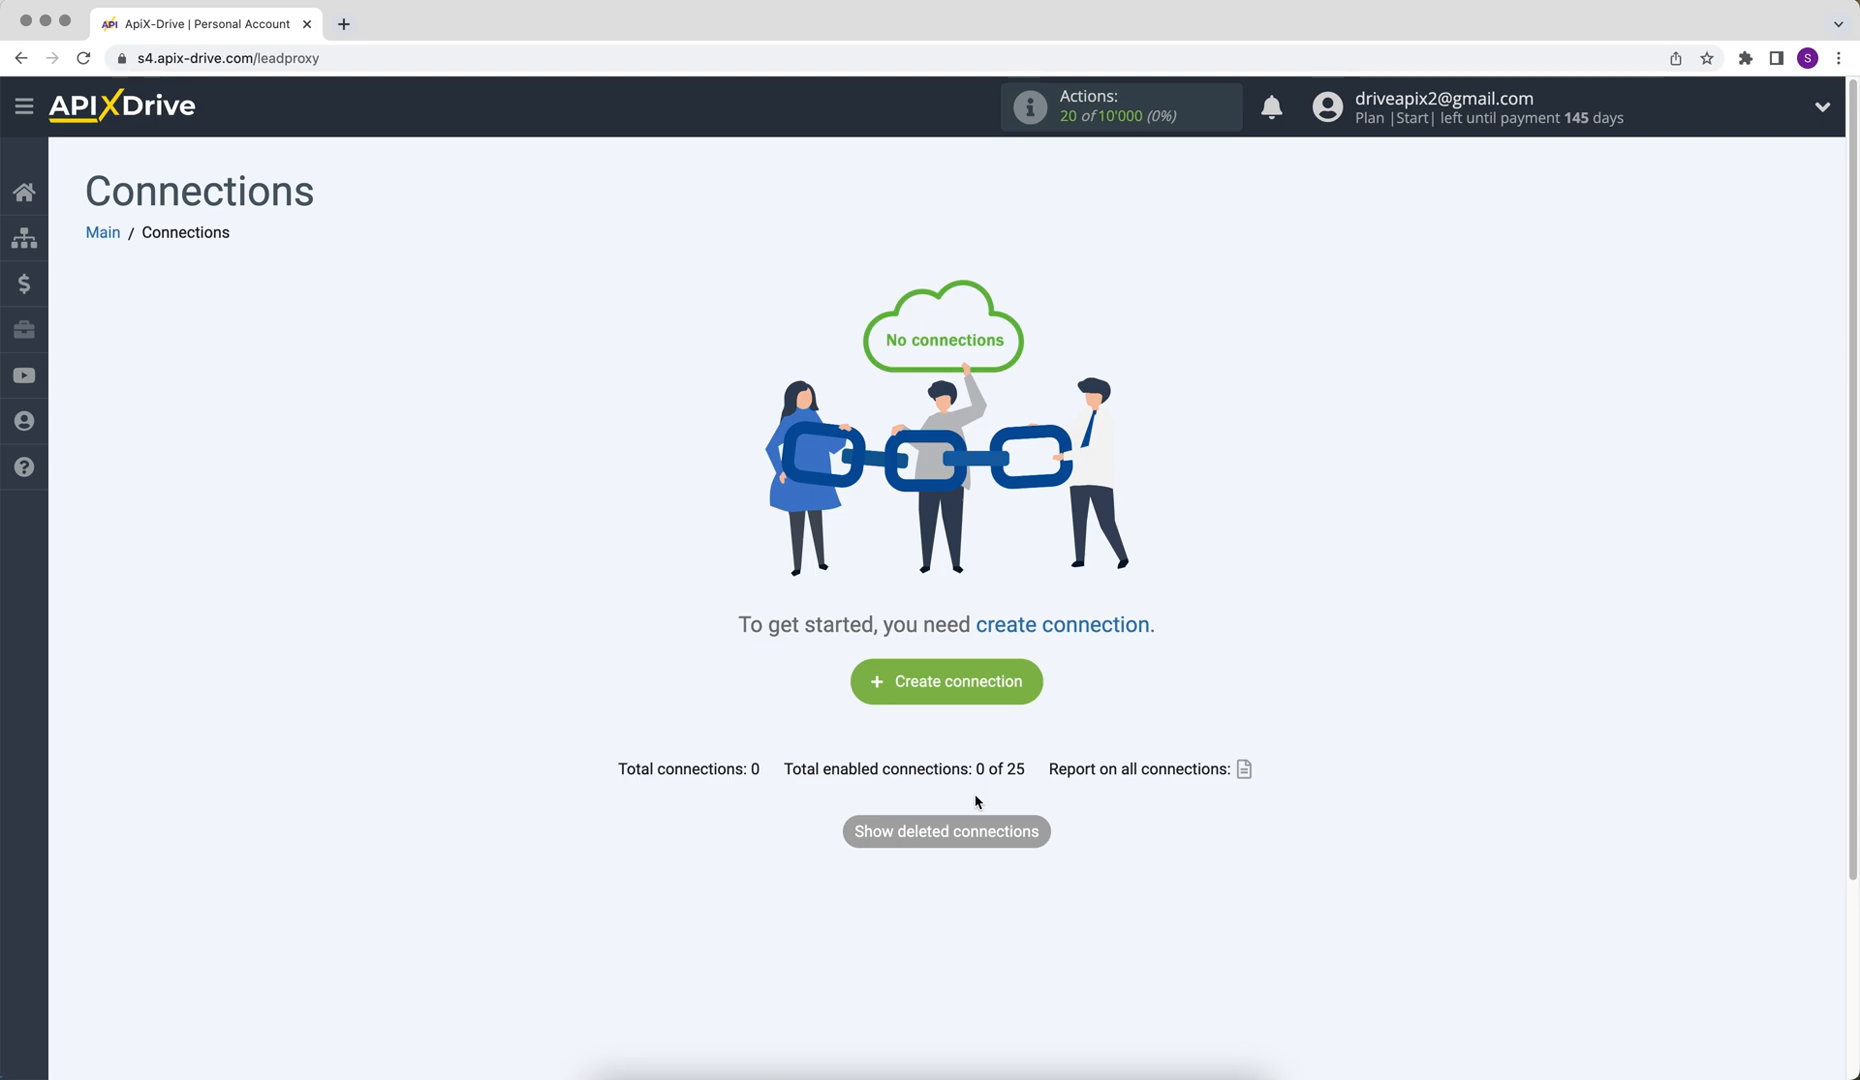
# Create a new connection and choose FlowMattic as the data source system
pyautogui.click(877, 690)
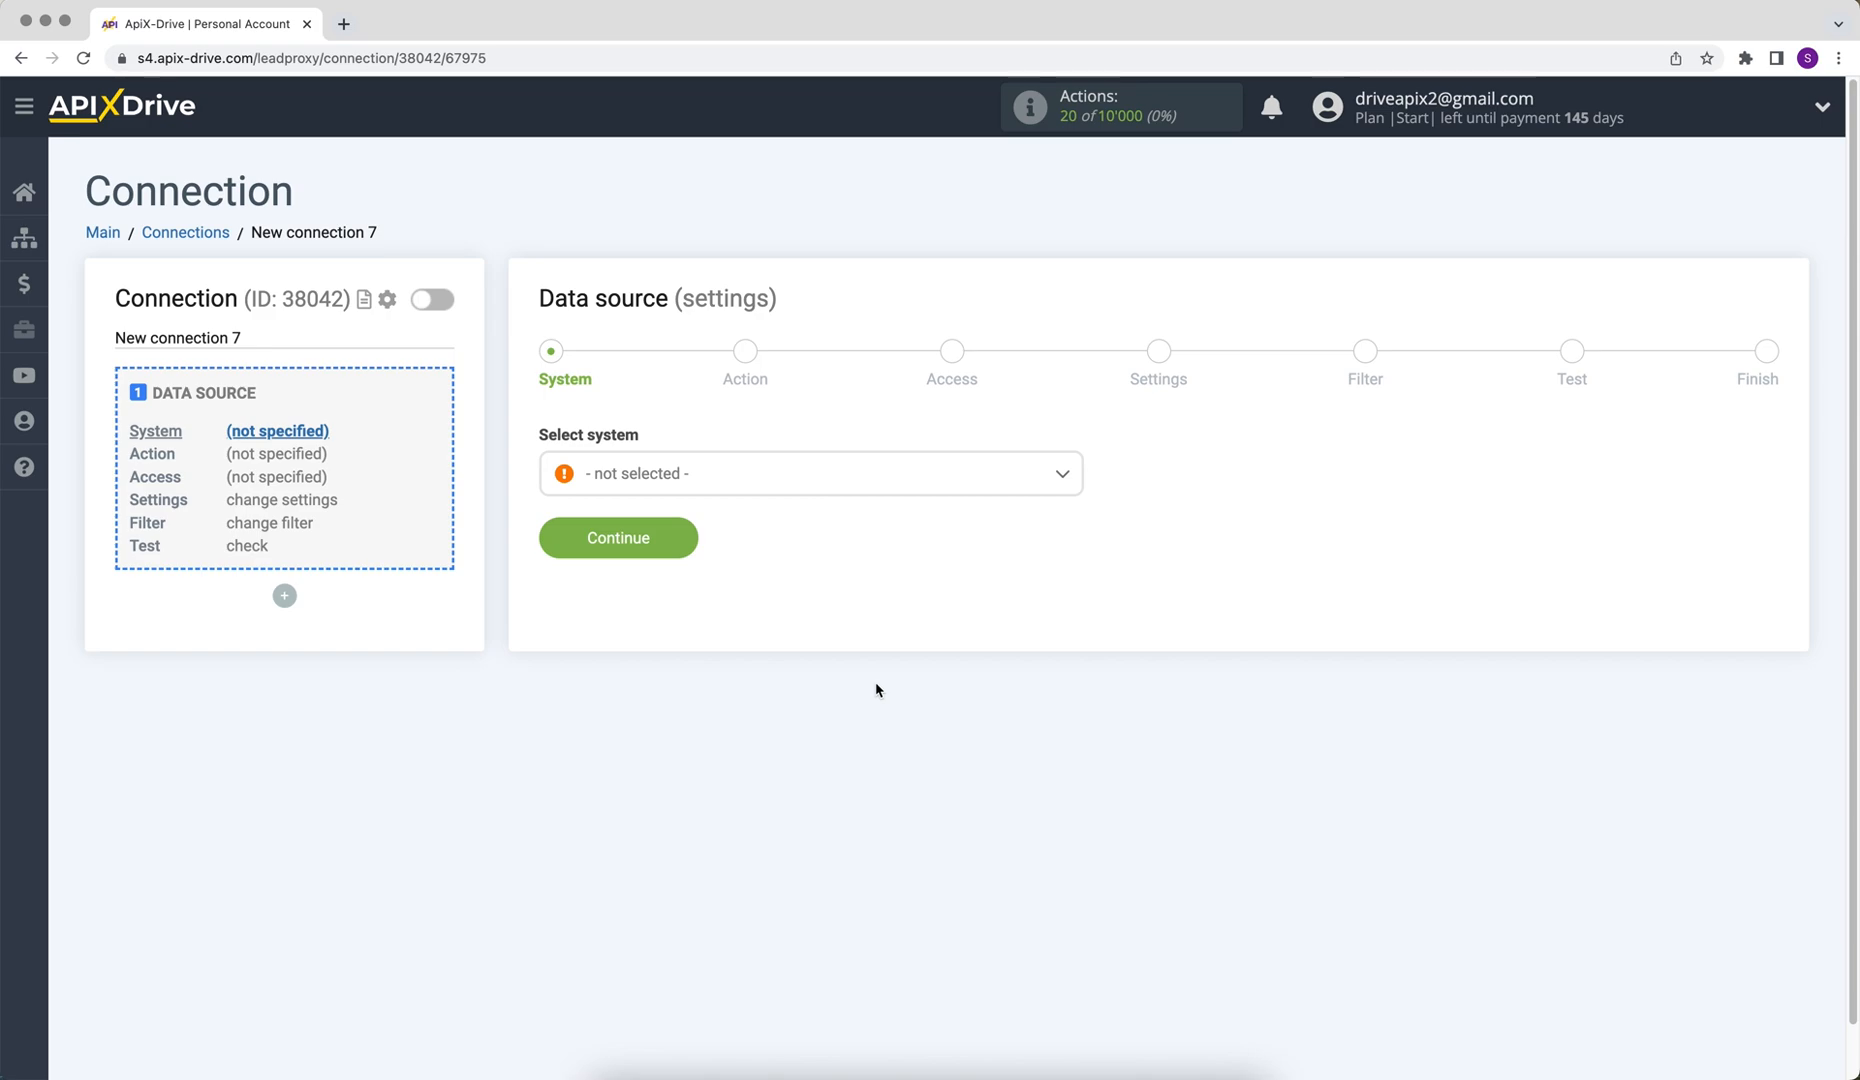
pyautogui.click(924, 477)
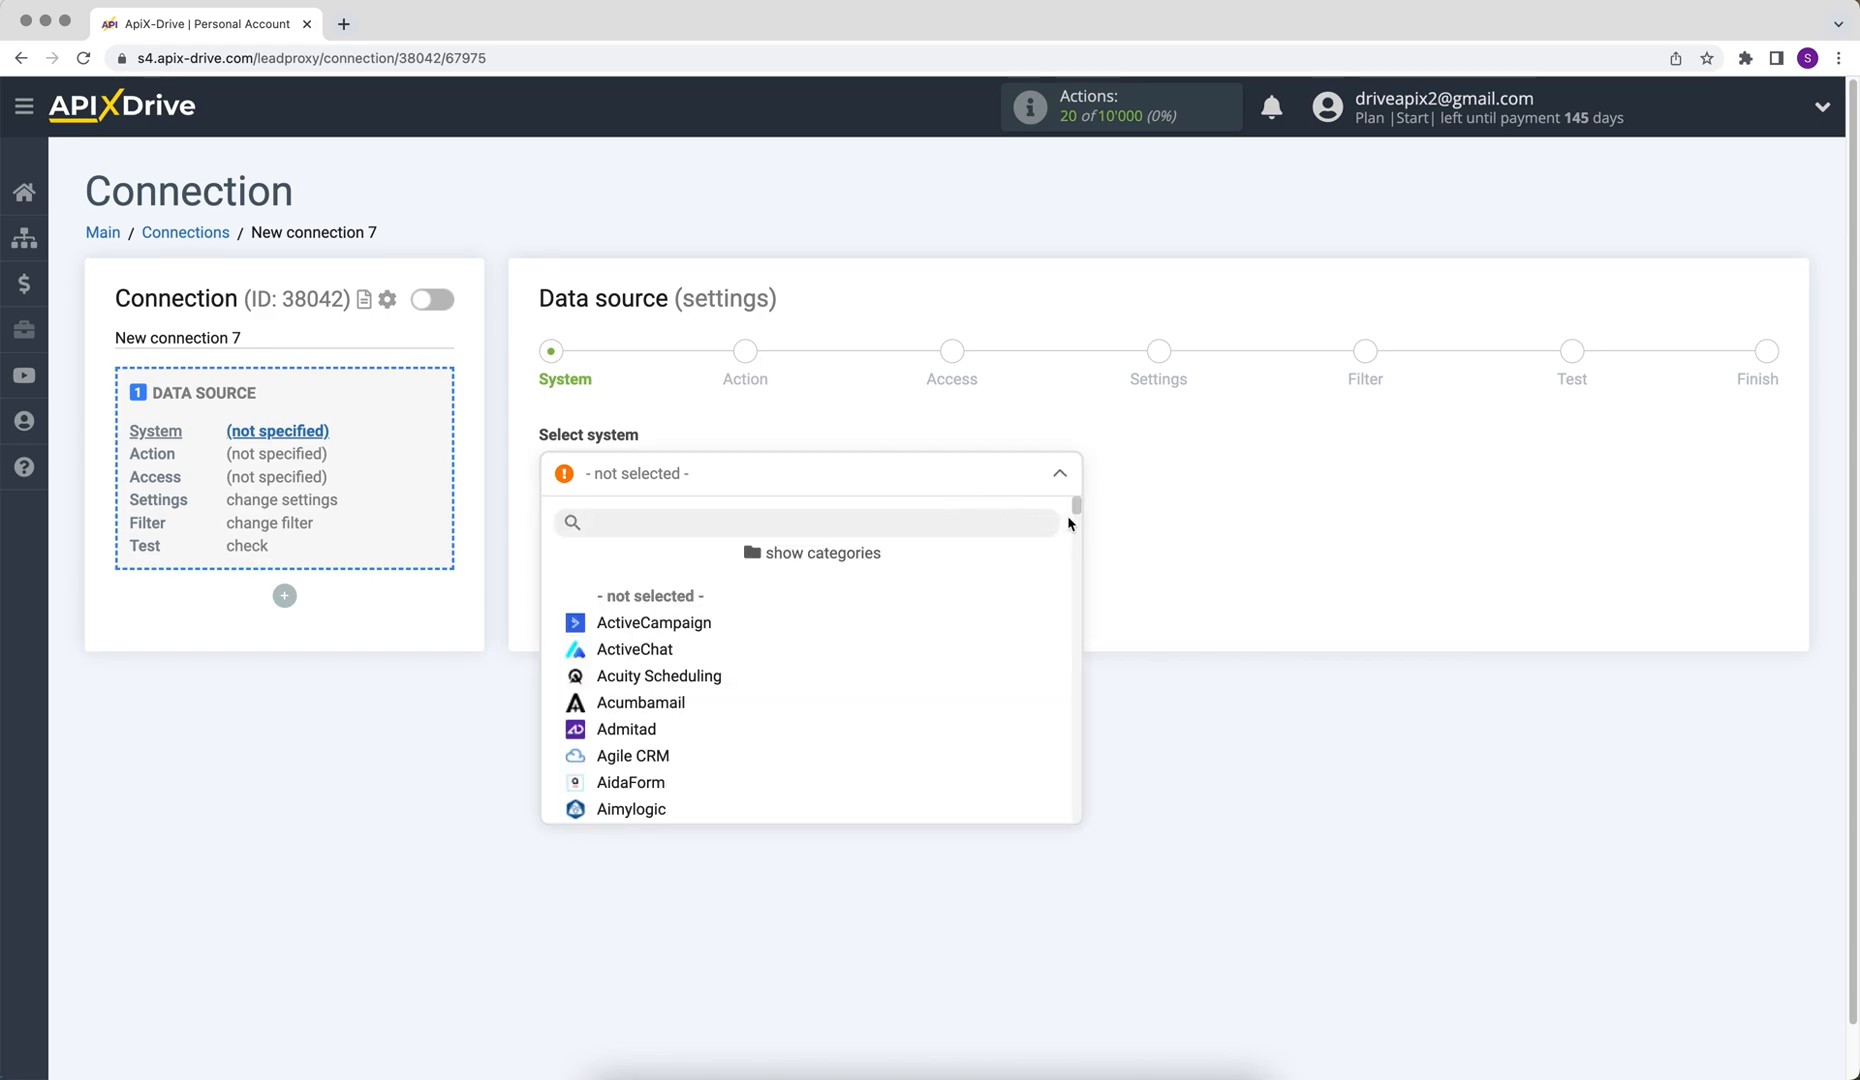
pyautogui.moveTo(1078, 508); pyautogui.dragTo(1084, 590)
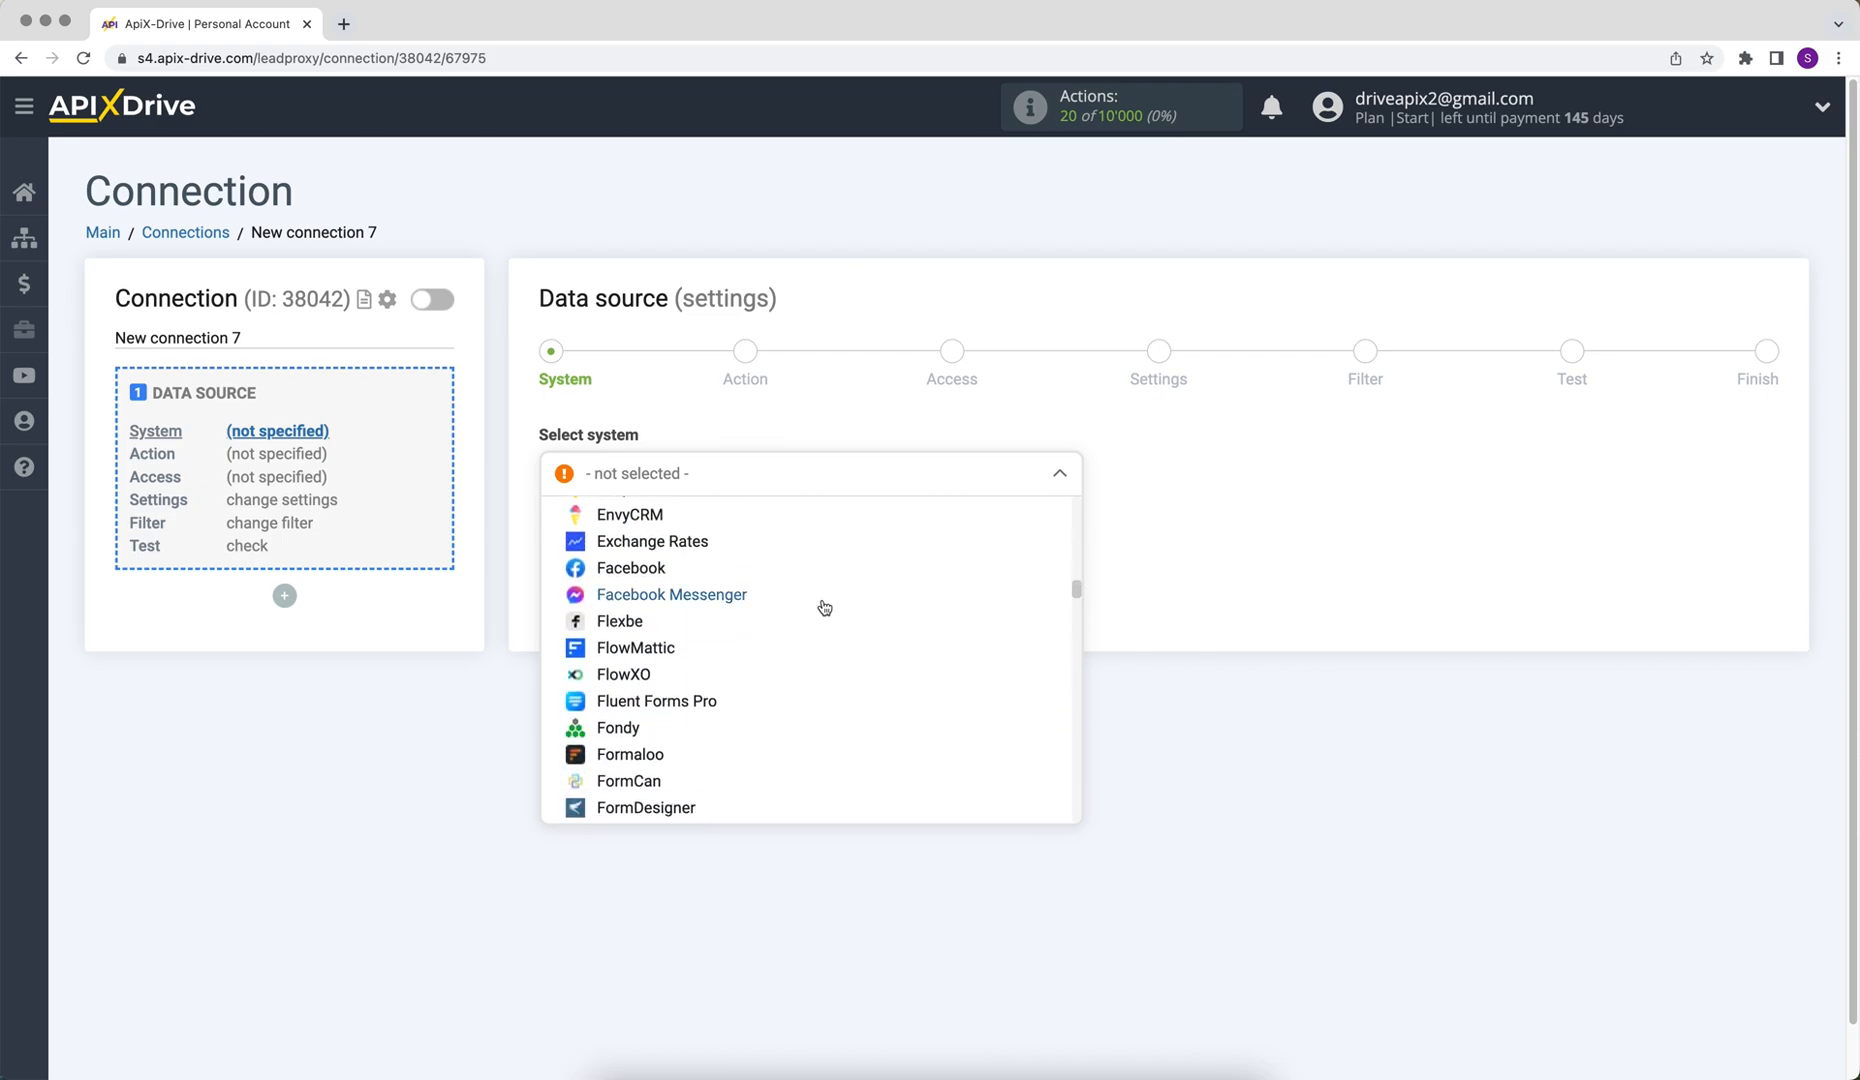
pyautogui.click(735, 648)
pyautogui.click(568, 548)
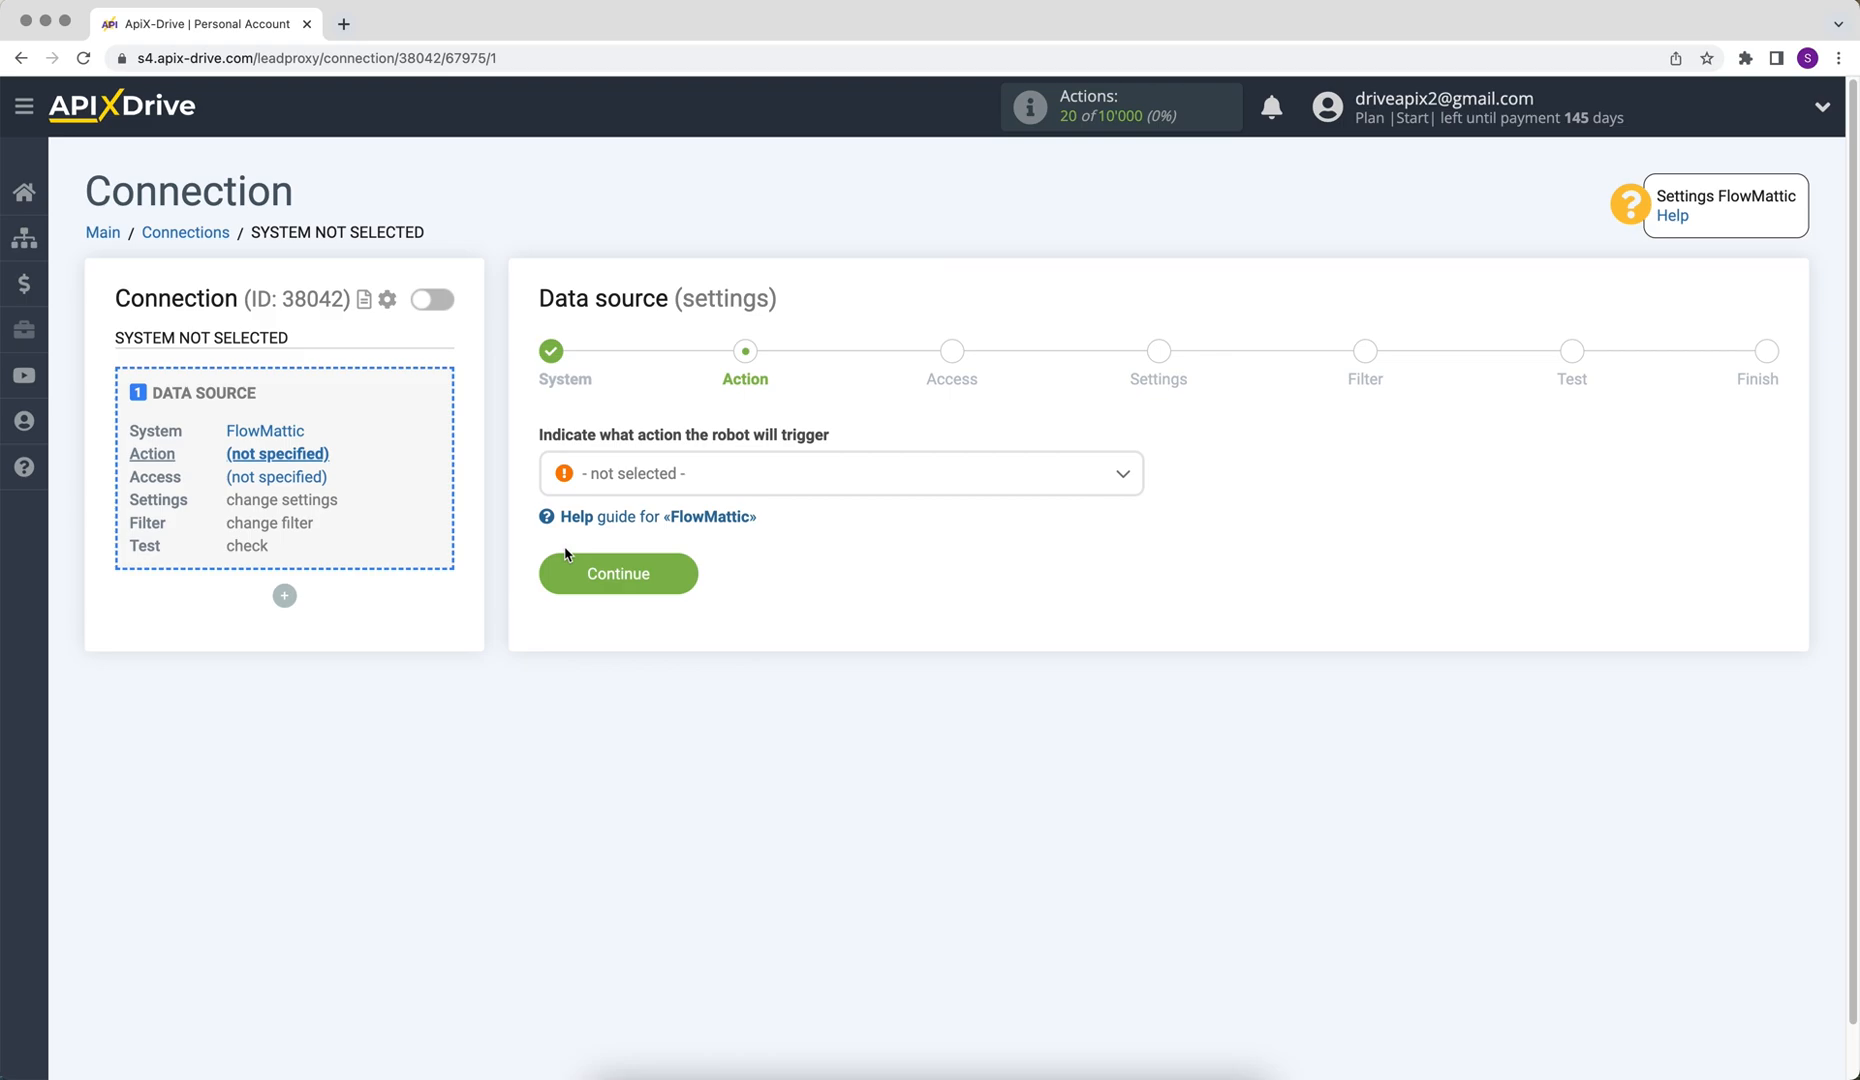
# Set the data source action to Get DATA and continue
pyautogui.click(625, 480)
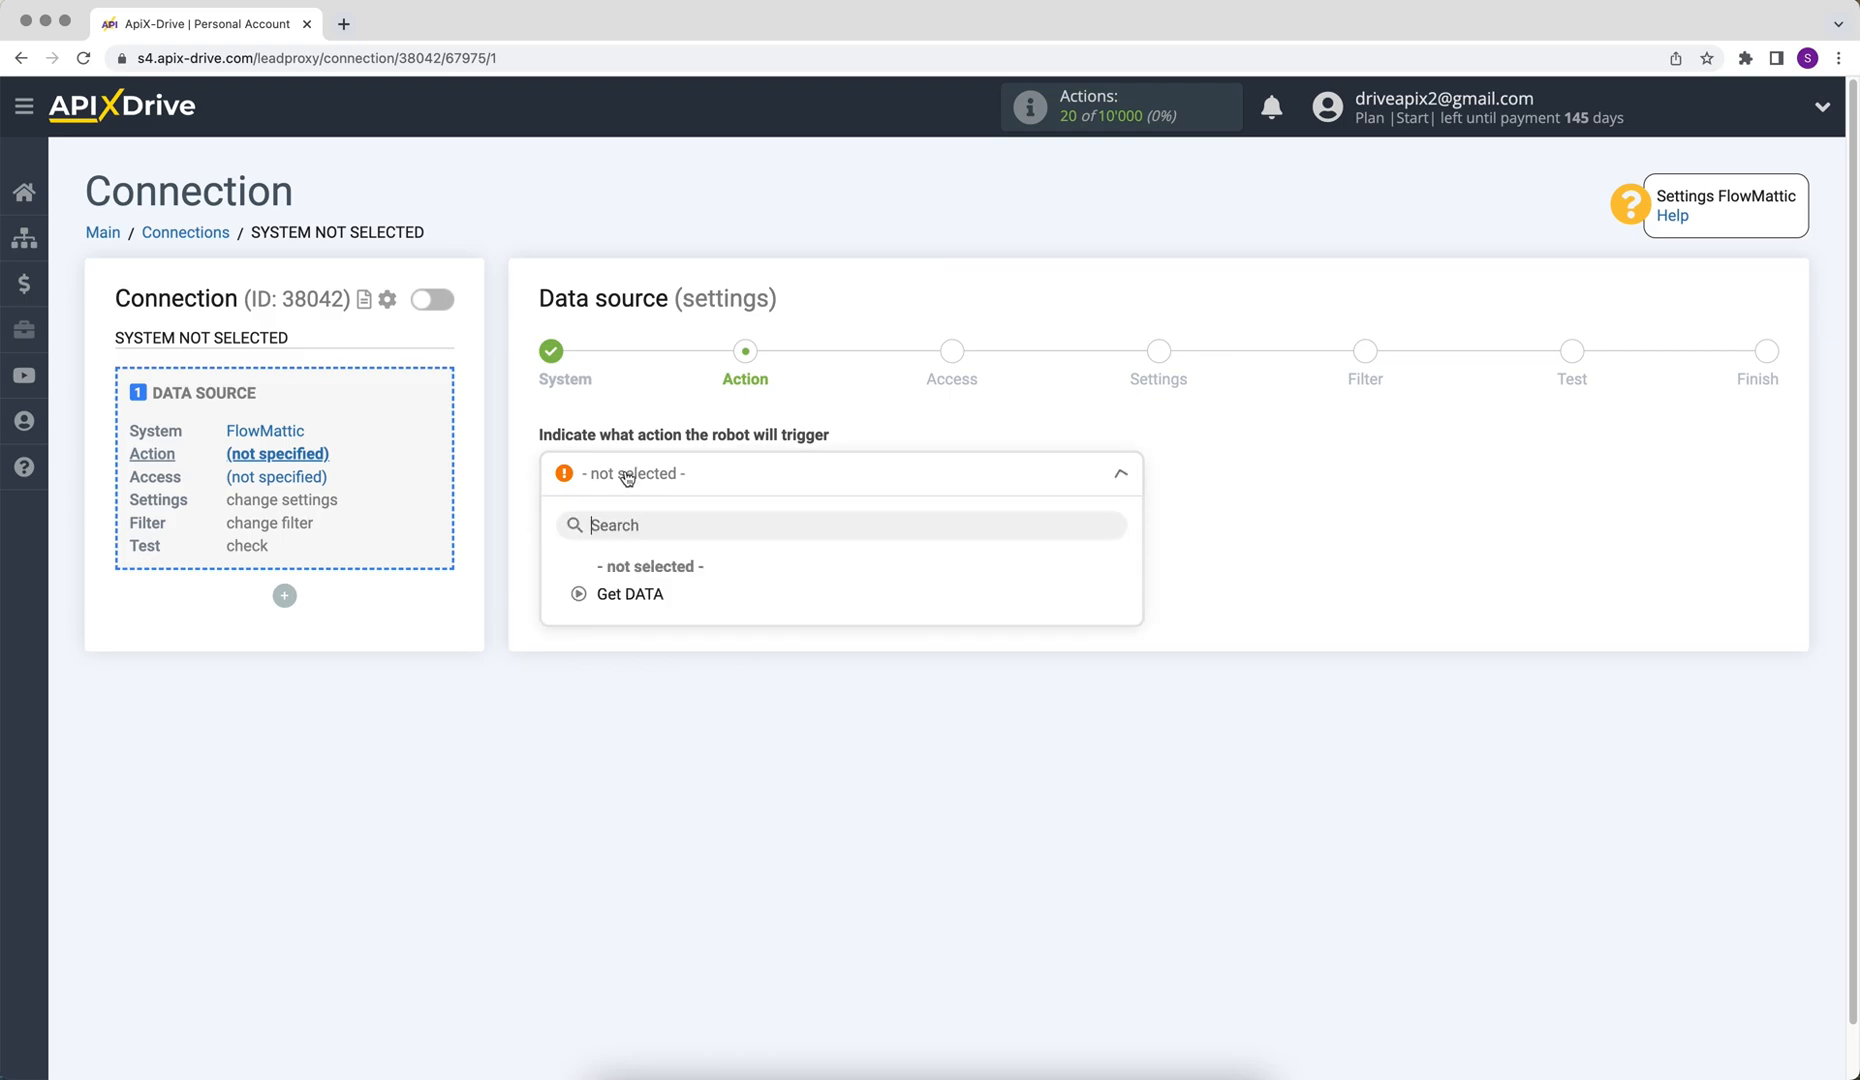
pyautogui.click(622, 594)
pyautogui.click(569, 584)
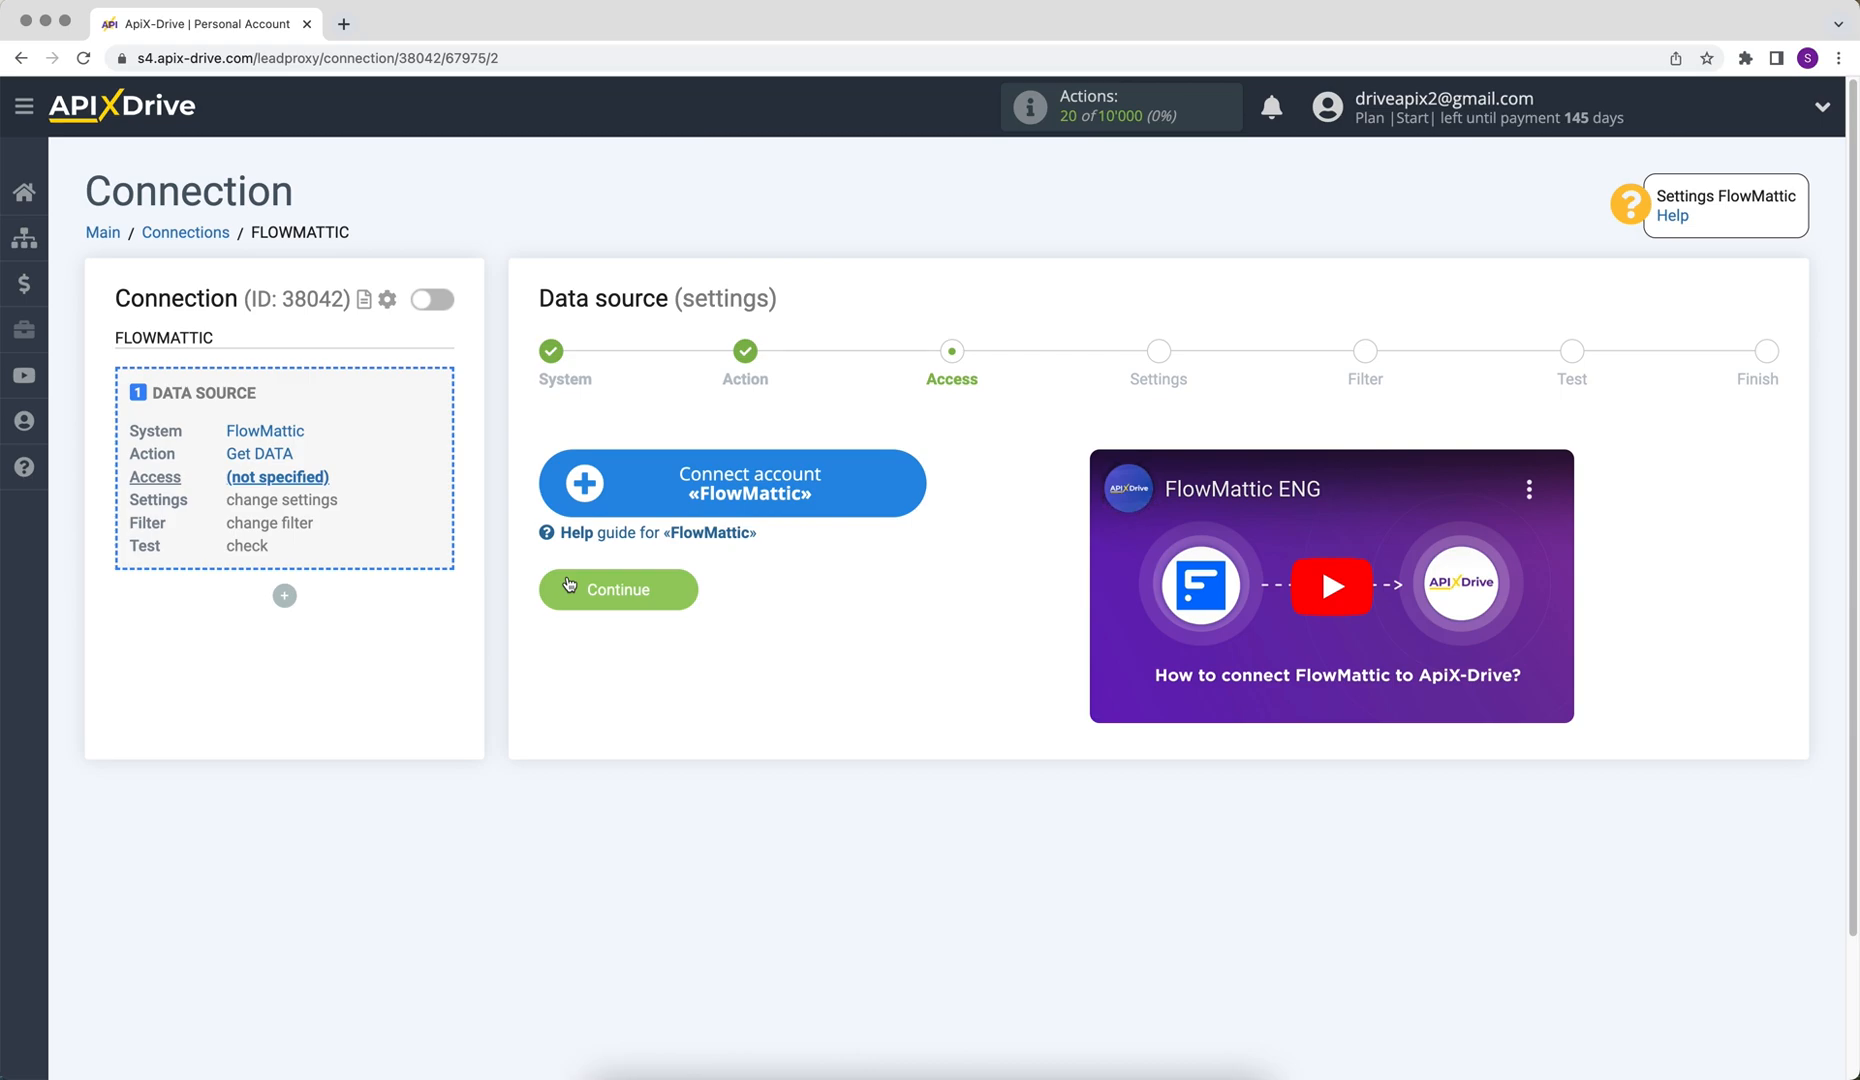
# Connect a FlowMattic account, select it as the login and continue to the settings
pyautogui.click(580, 496)
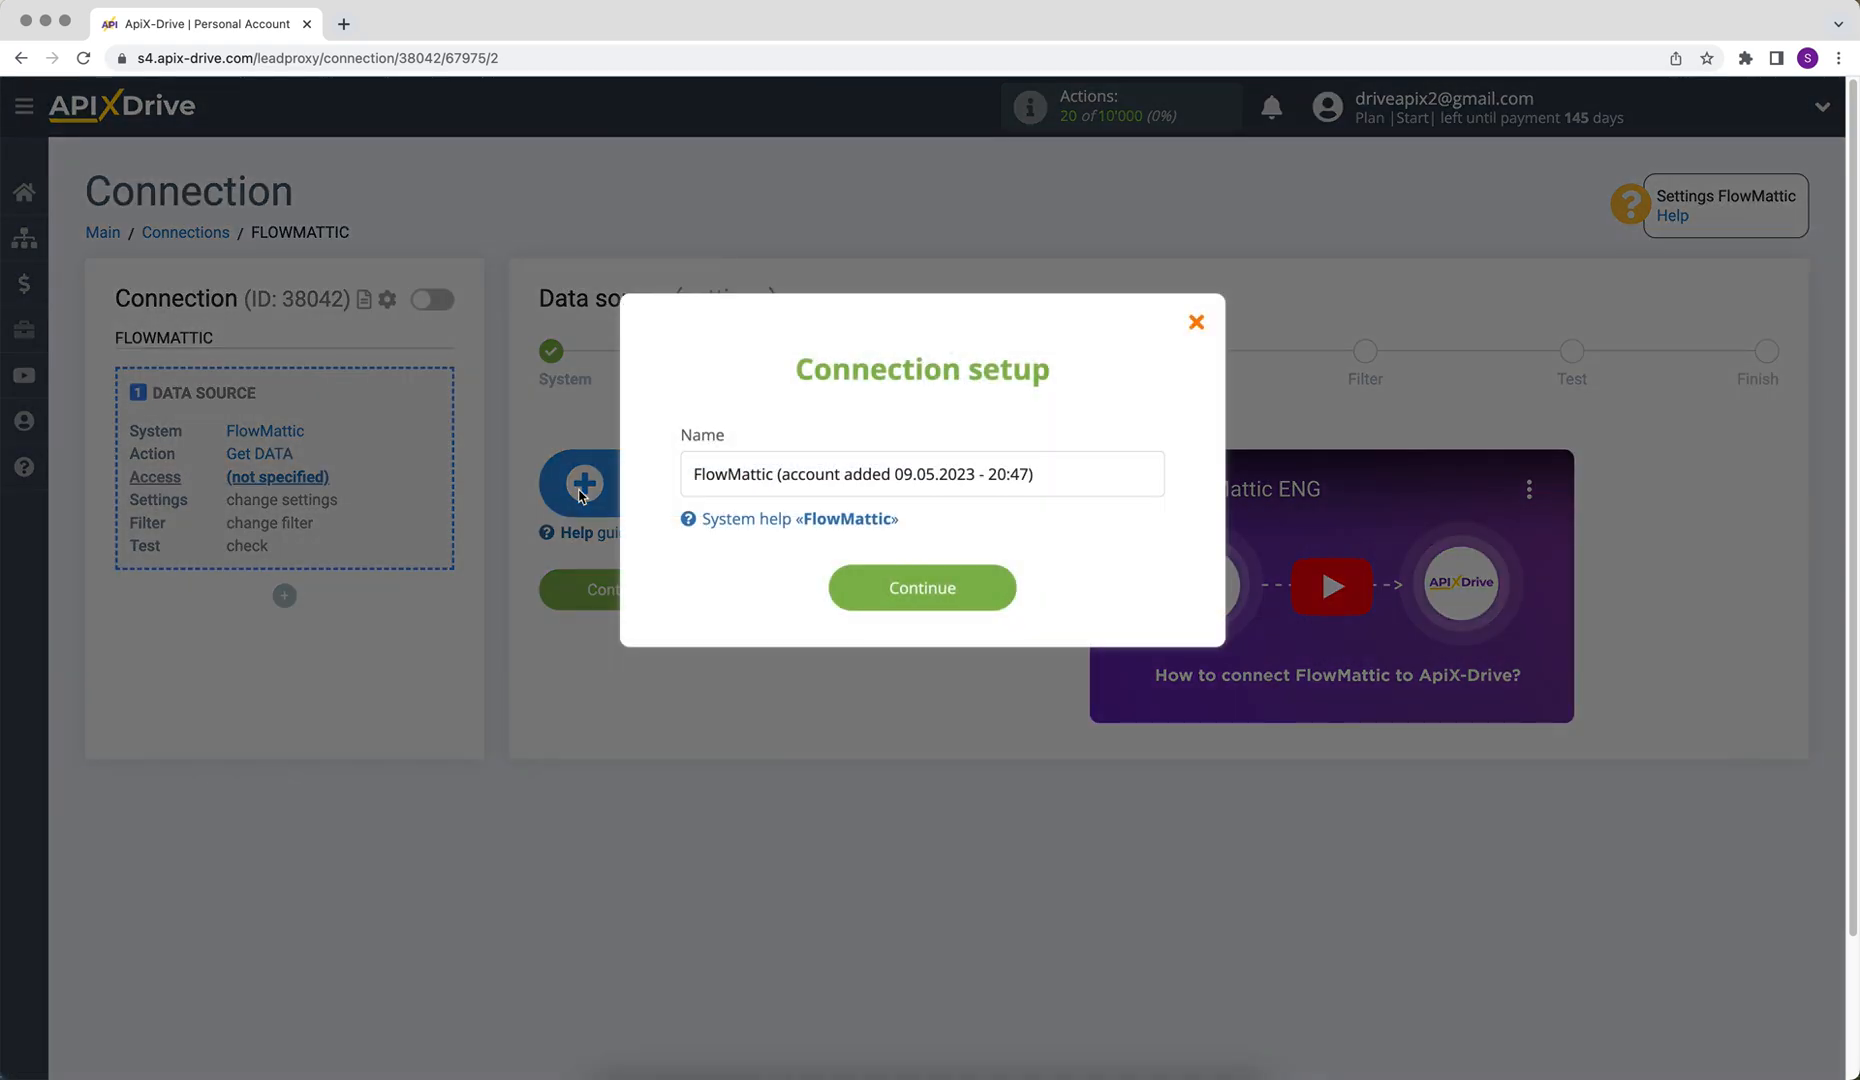
pyautogui.click(853, 585)
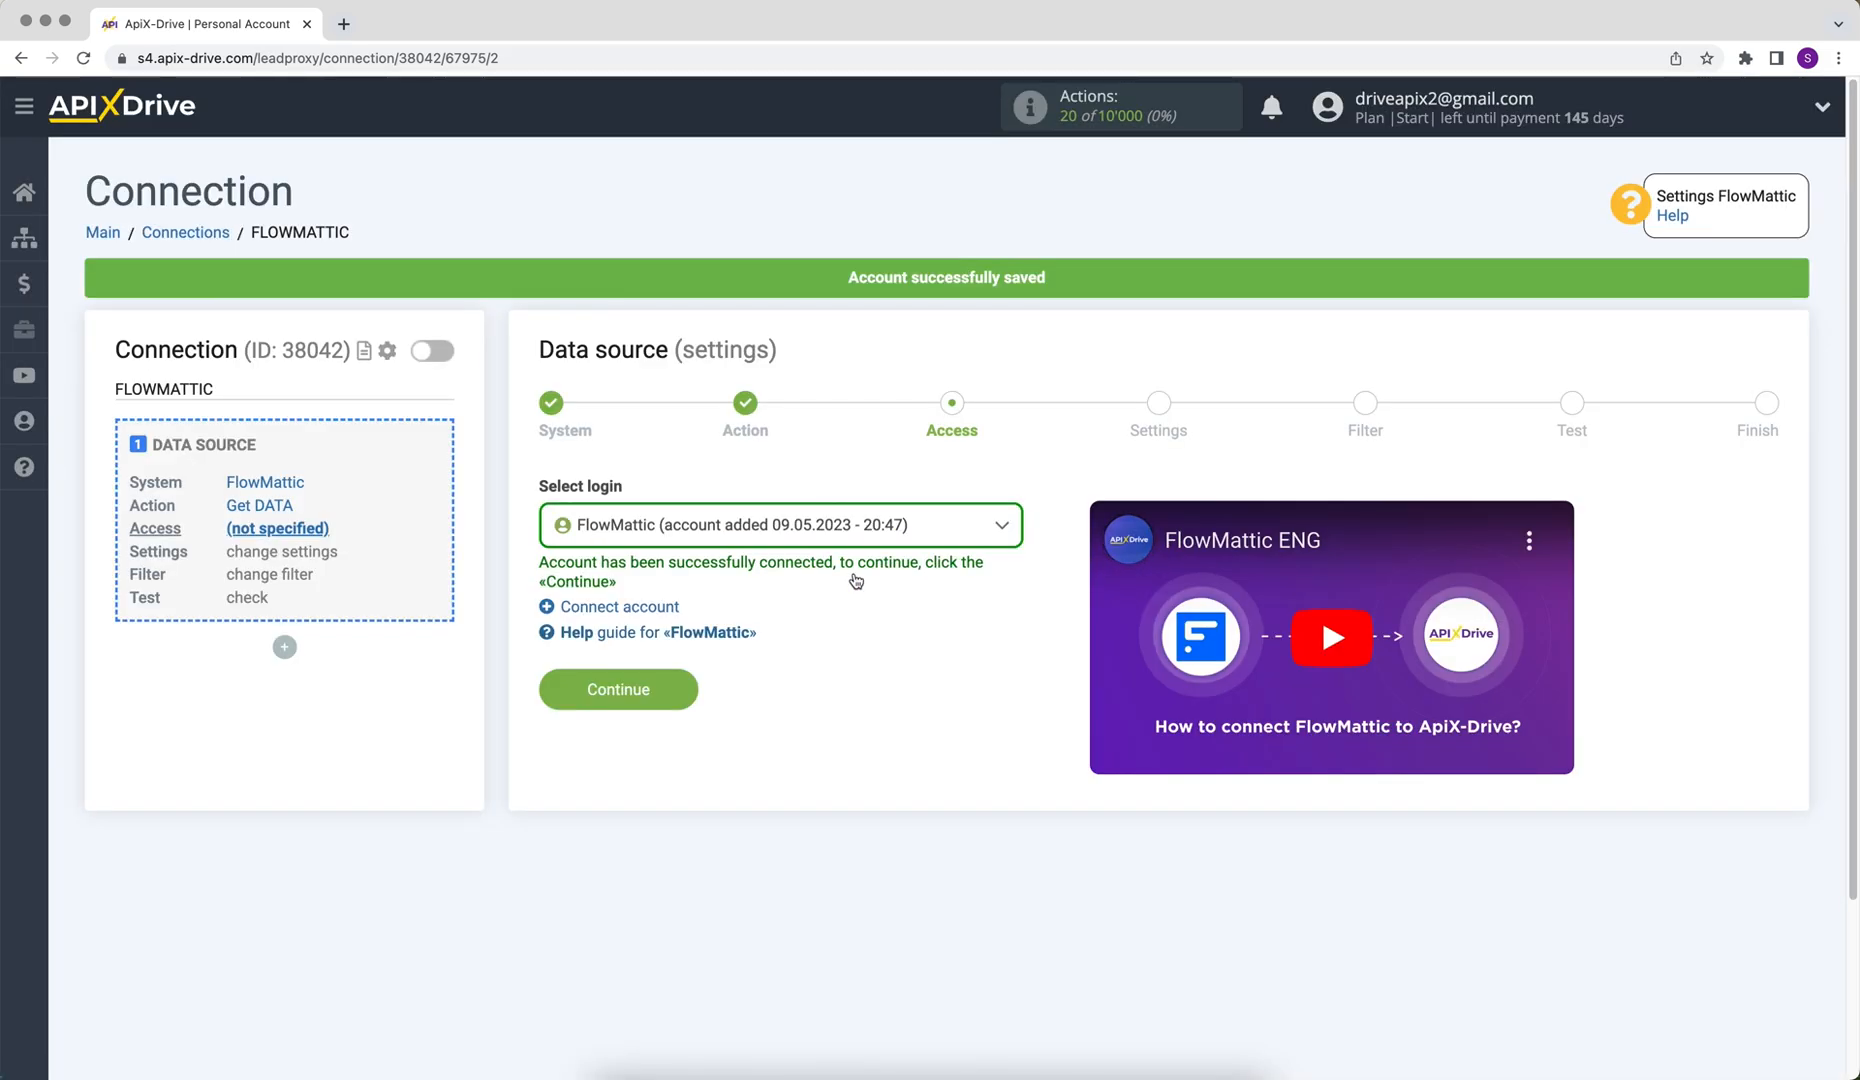
pyautogui.click(851, 535)
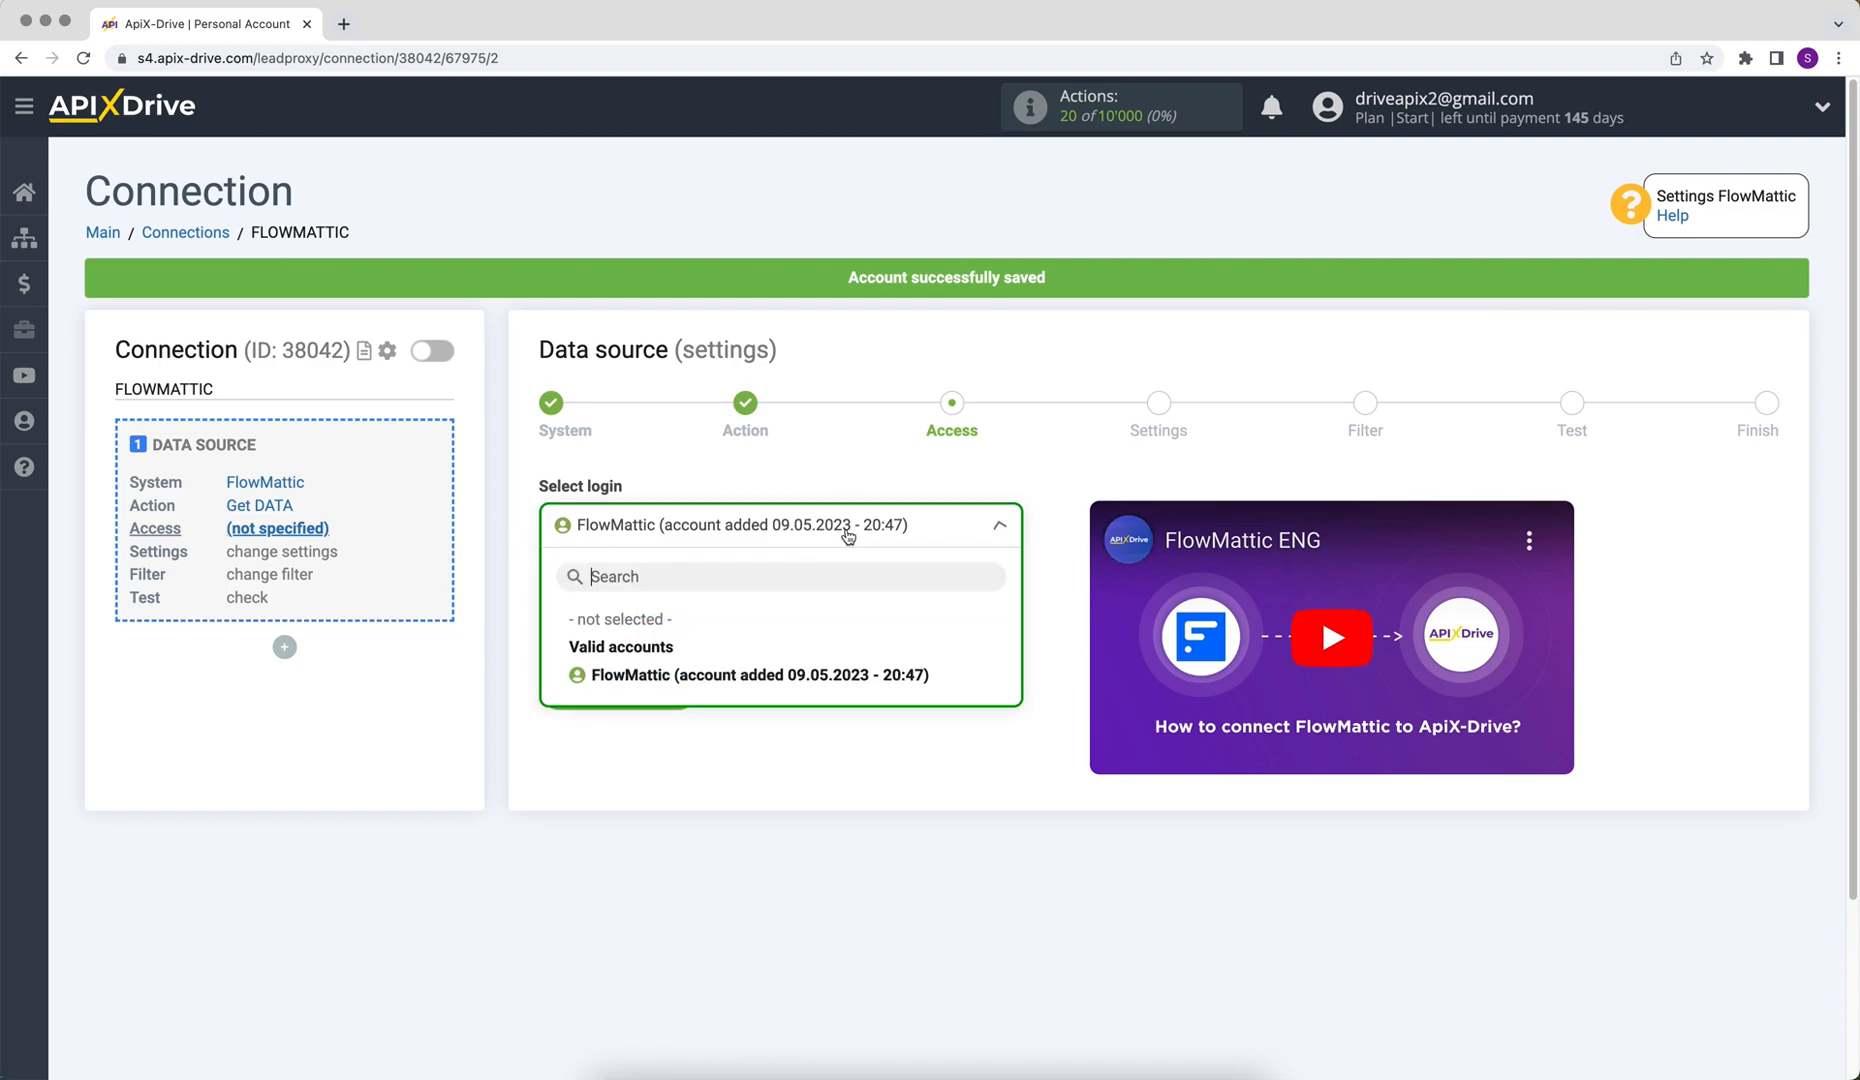
pyautogui.click(851, 678)
pyautogui.click(600, 694)
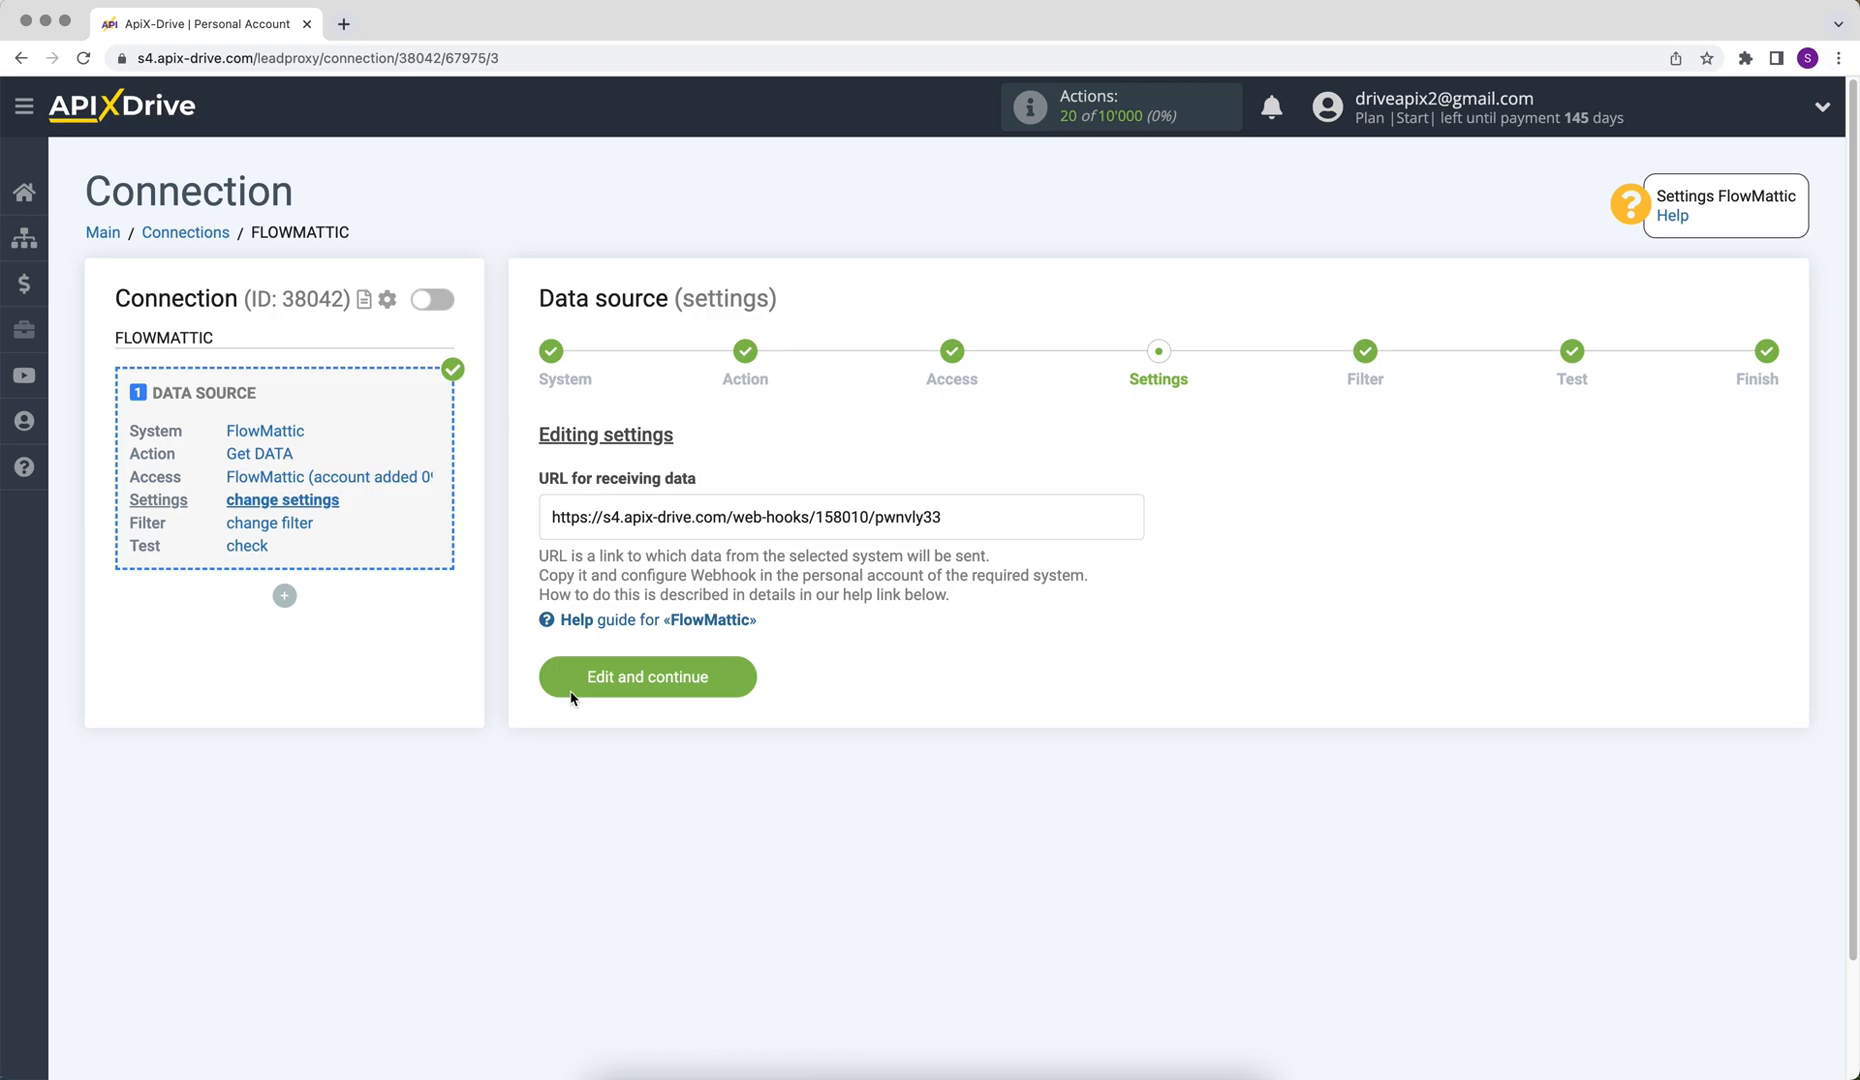
# Copy the URL for receiving data
pyautogui.moveTo(553, 517); pyautogui.dragTo(953, 520)
pyautogui.rightClick(917, 519)
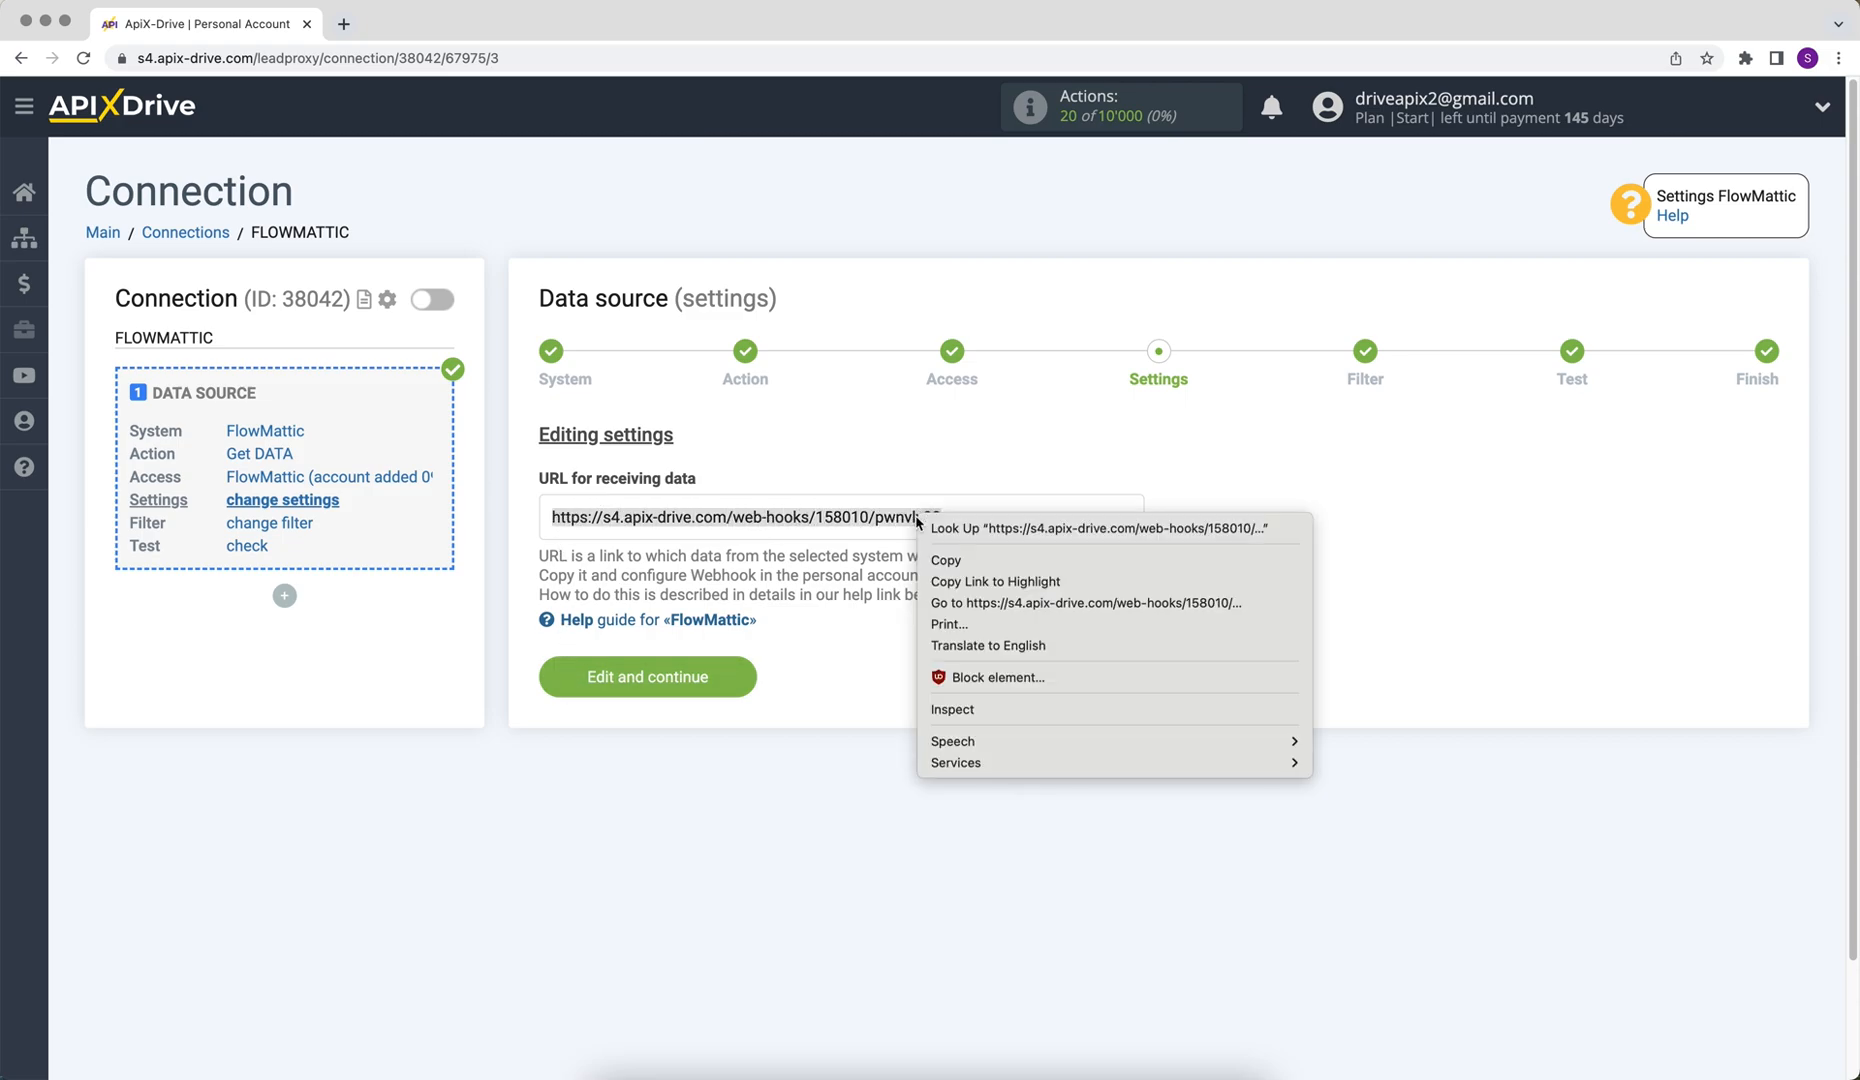
pyautogui.click(947, 560)
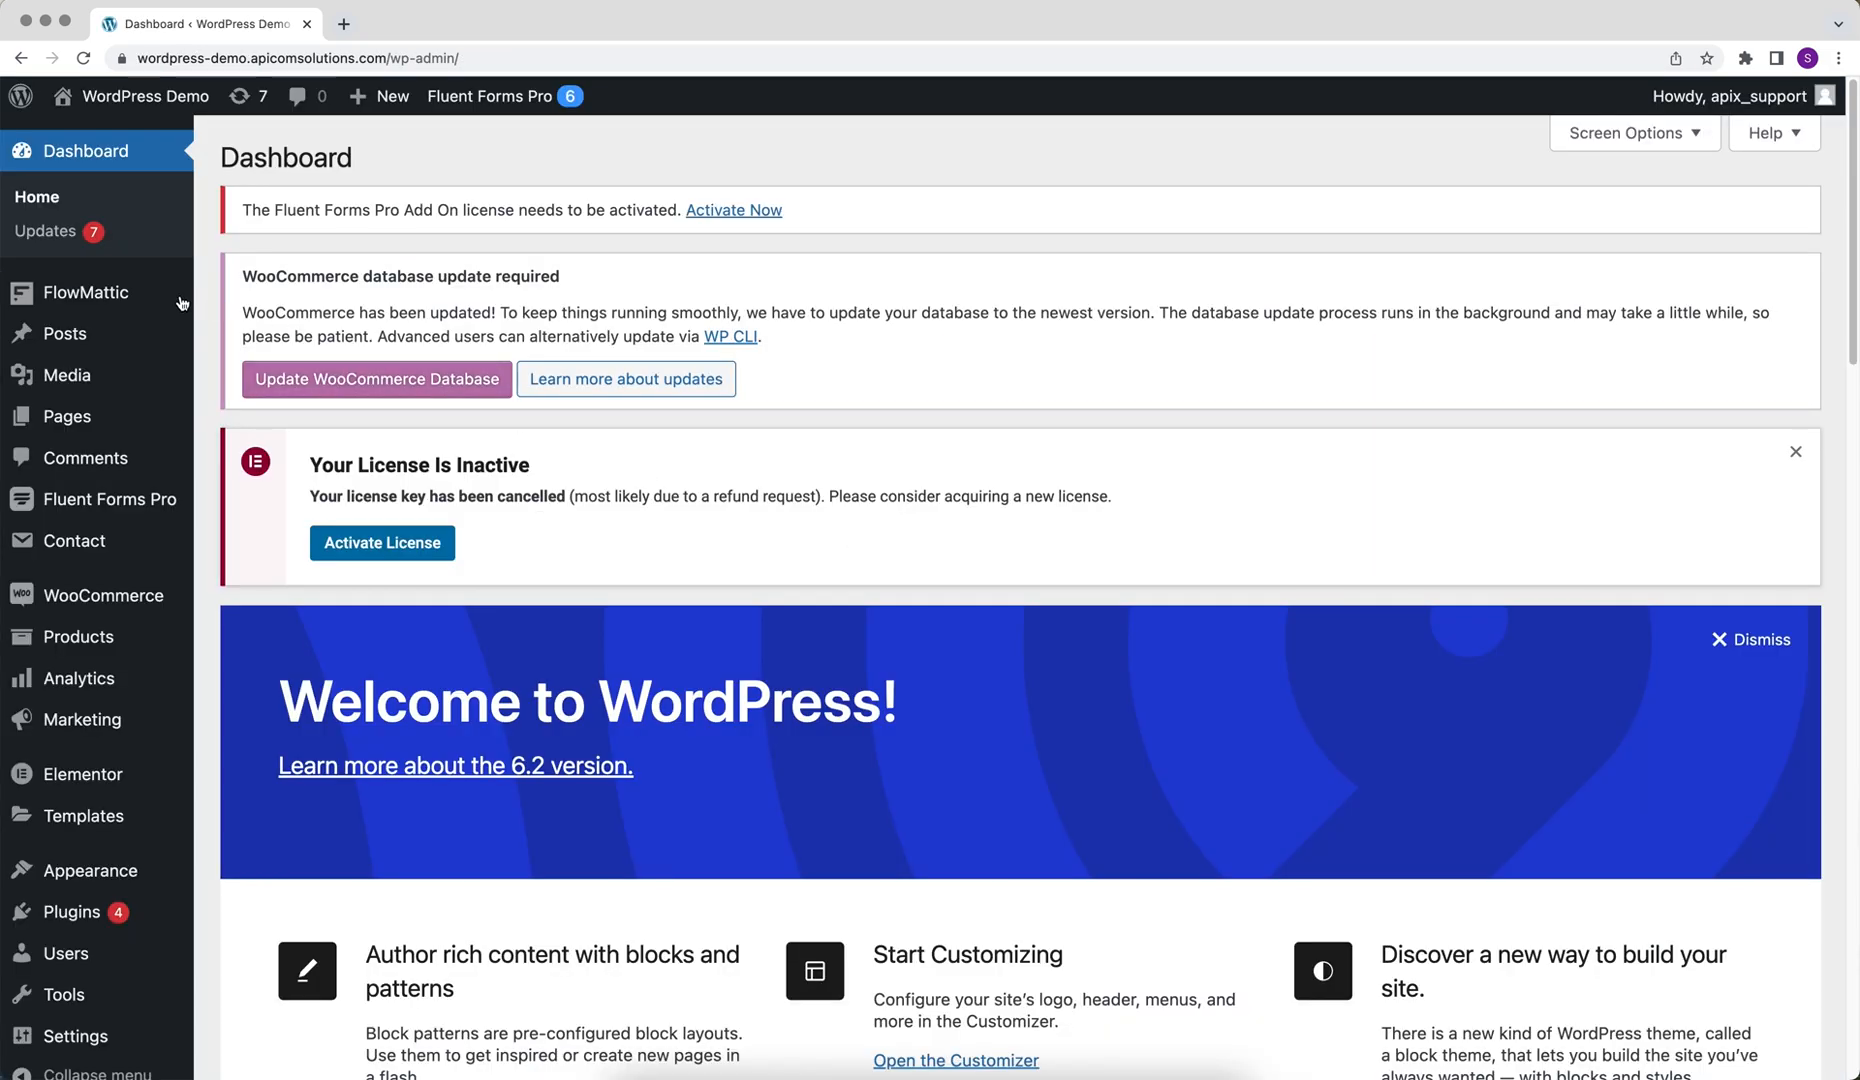
# Switch to the WordPress admin and start a new FlowMattic workflow
pyautogui.click(120, 293)
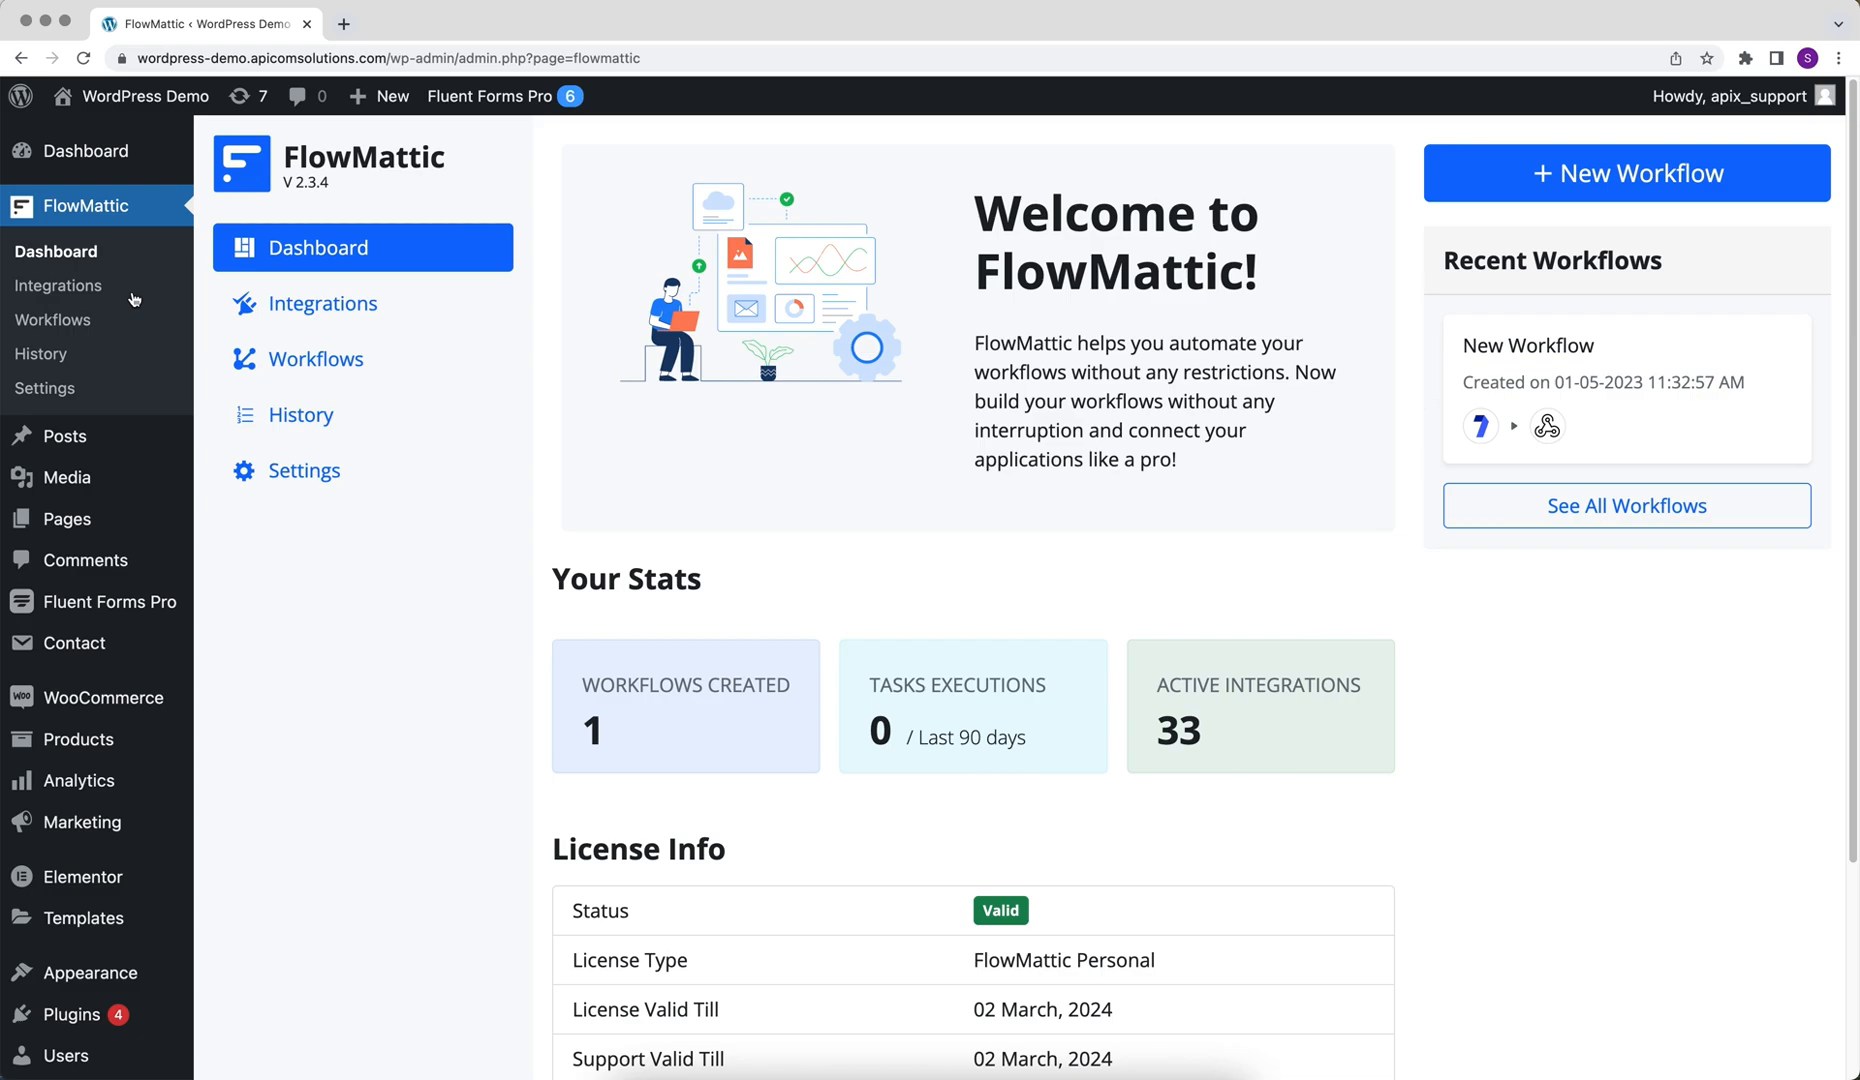
pyautogui.click(310, 359)
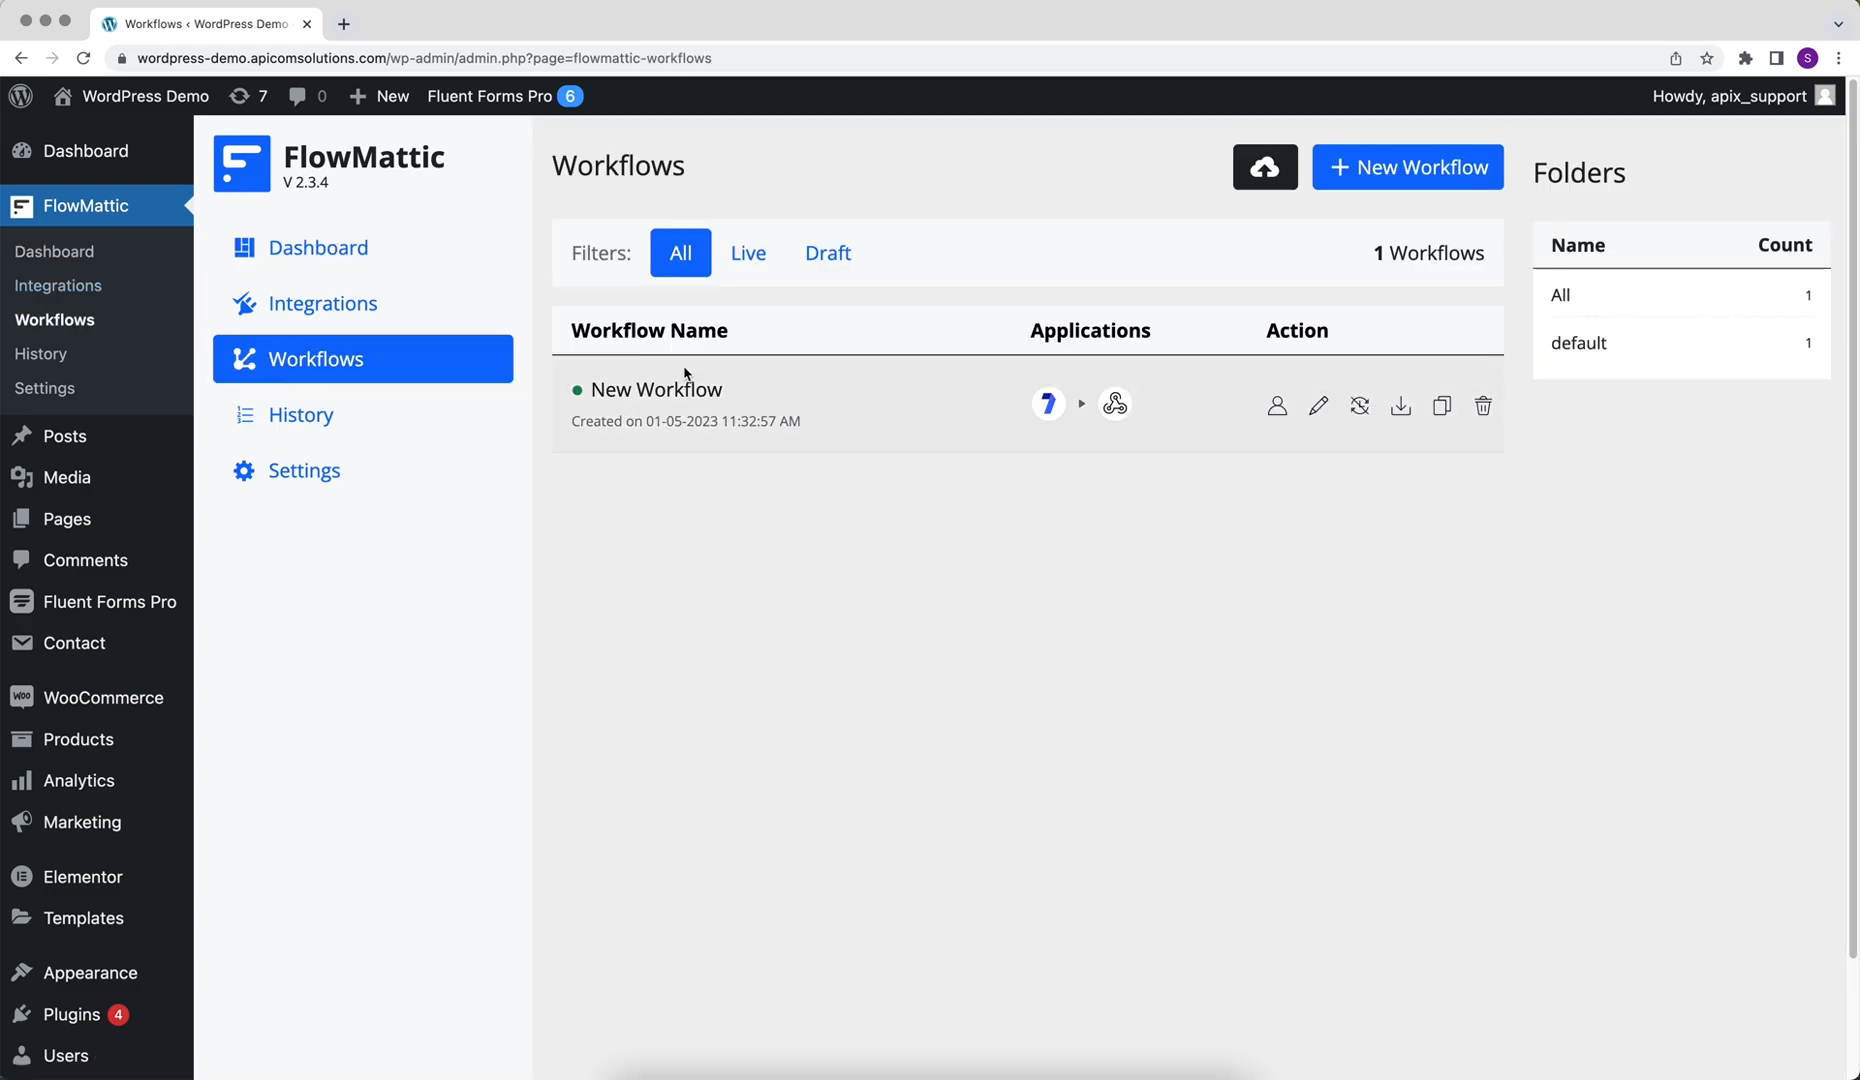
pyautogui.click(1330, 184)
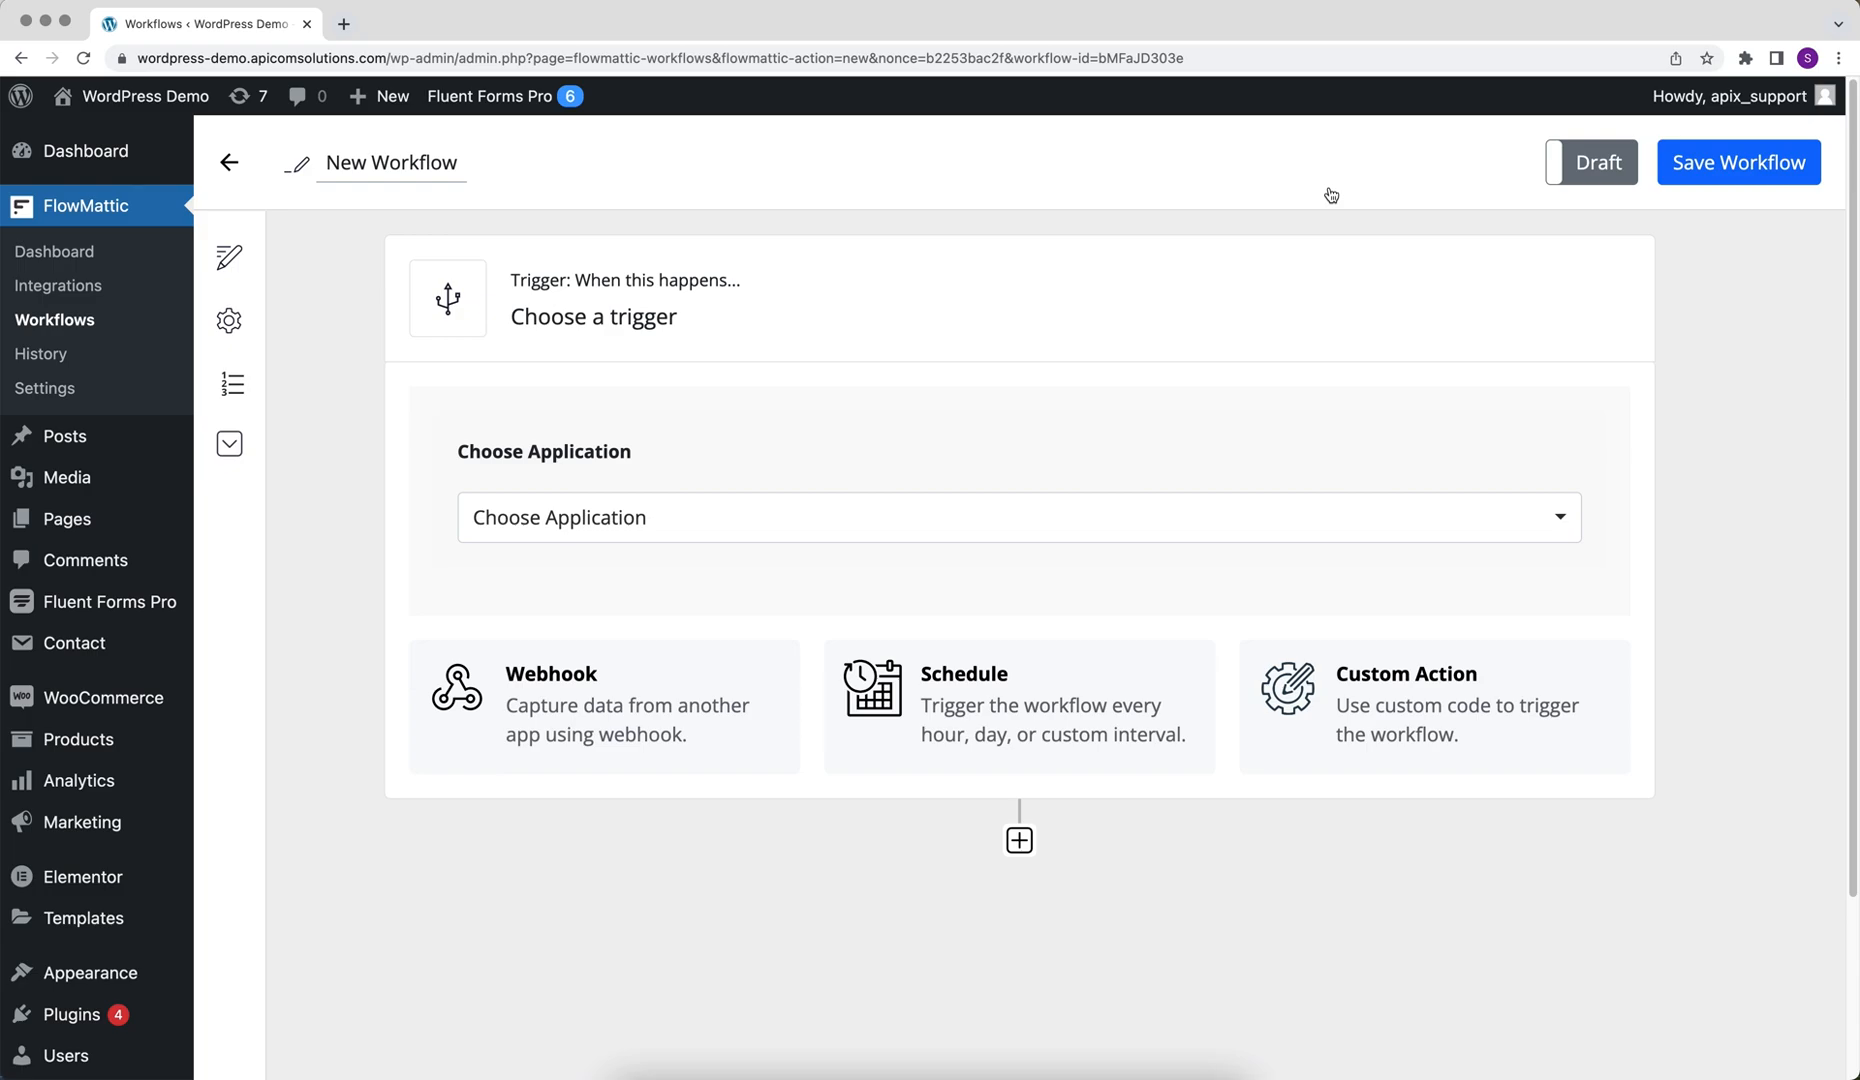
# Set the trigger application to Contact Form 7 with the New Form Submission event
pyautogui.click(1071, 523)
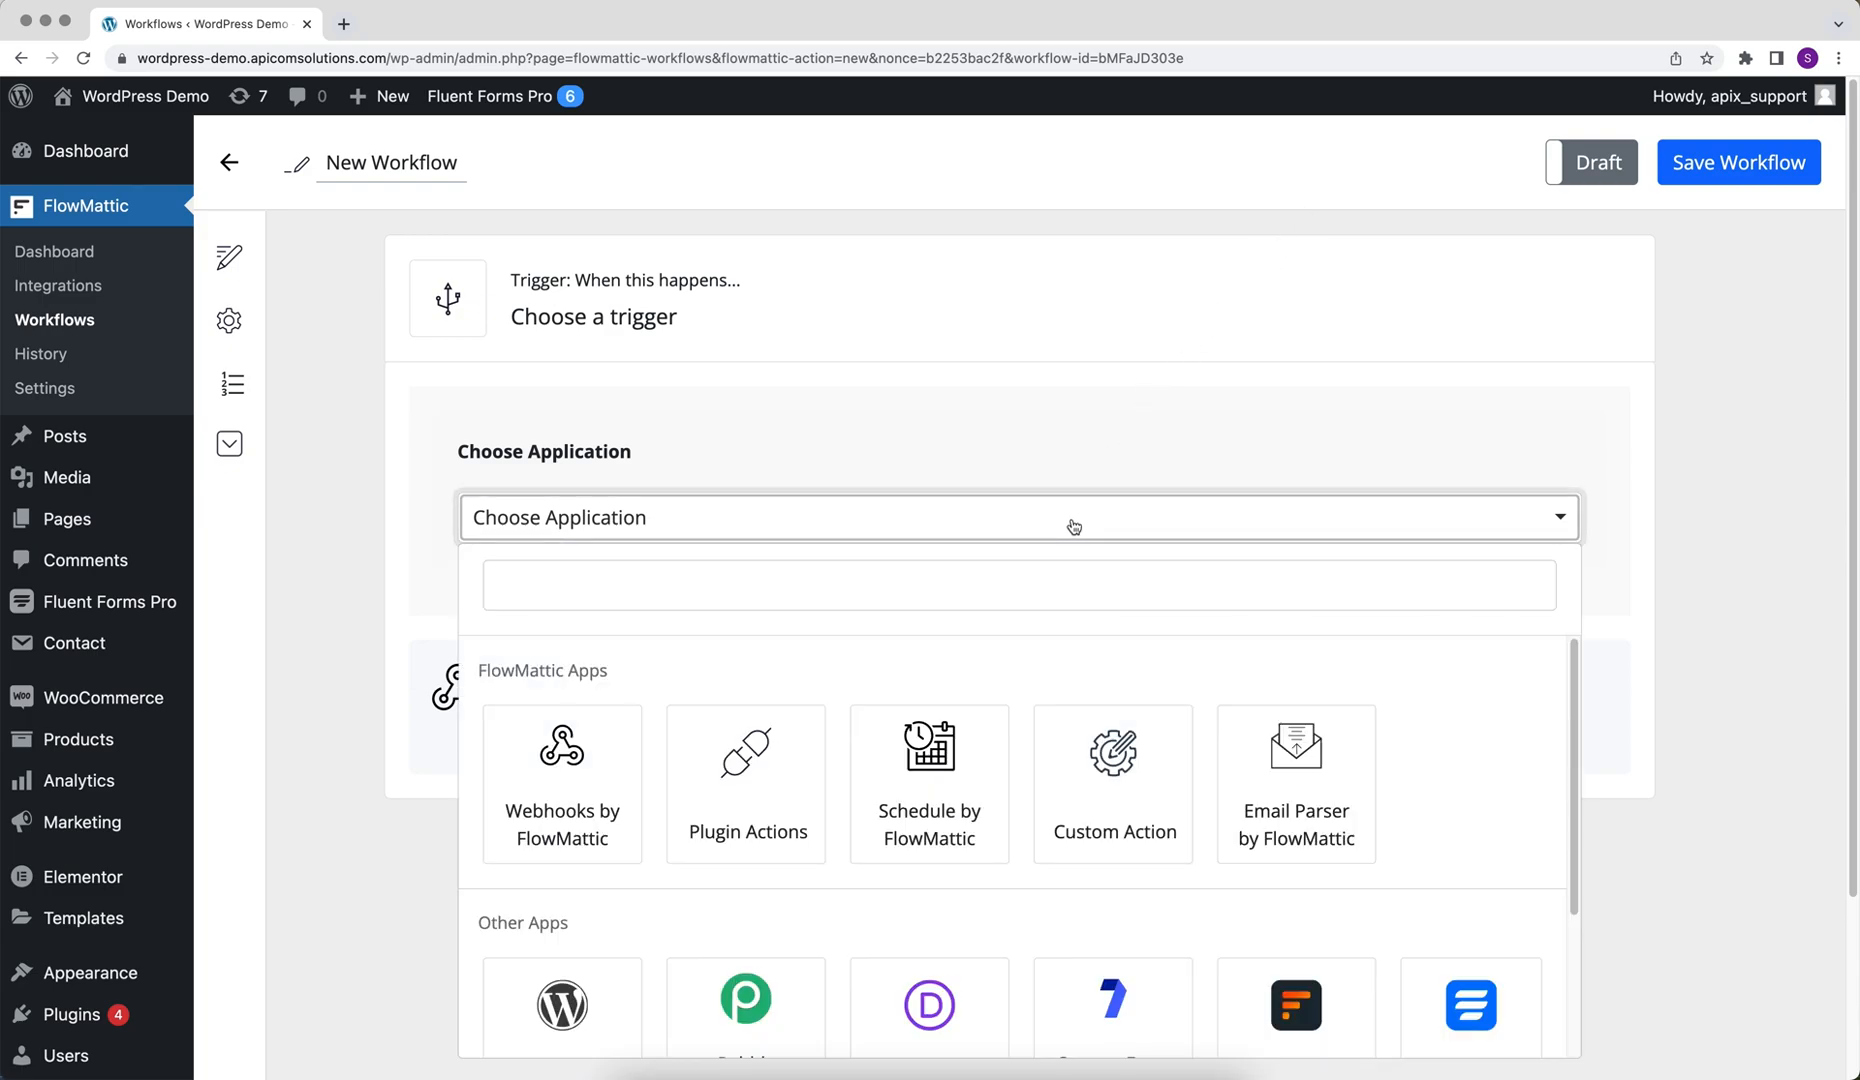
pyautogui.scroll(-1, 1073, 526)
pyautogui.click(1090, 868)
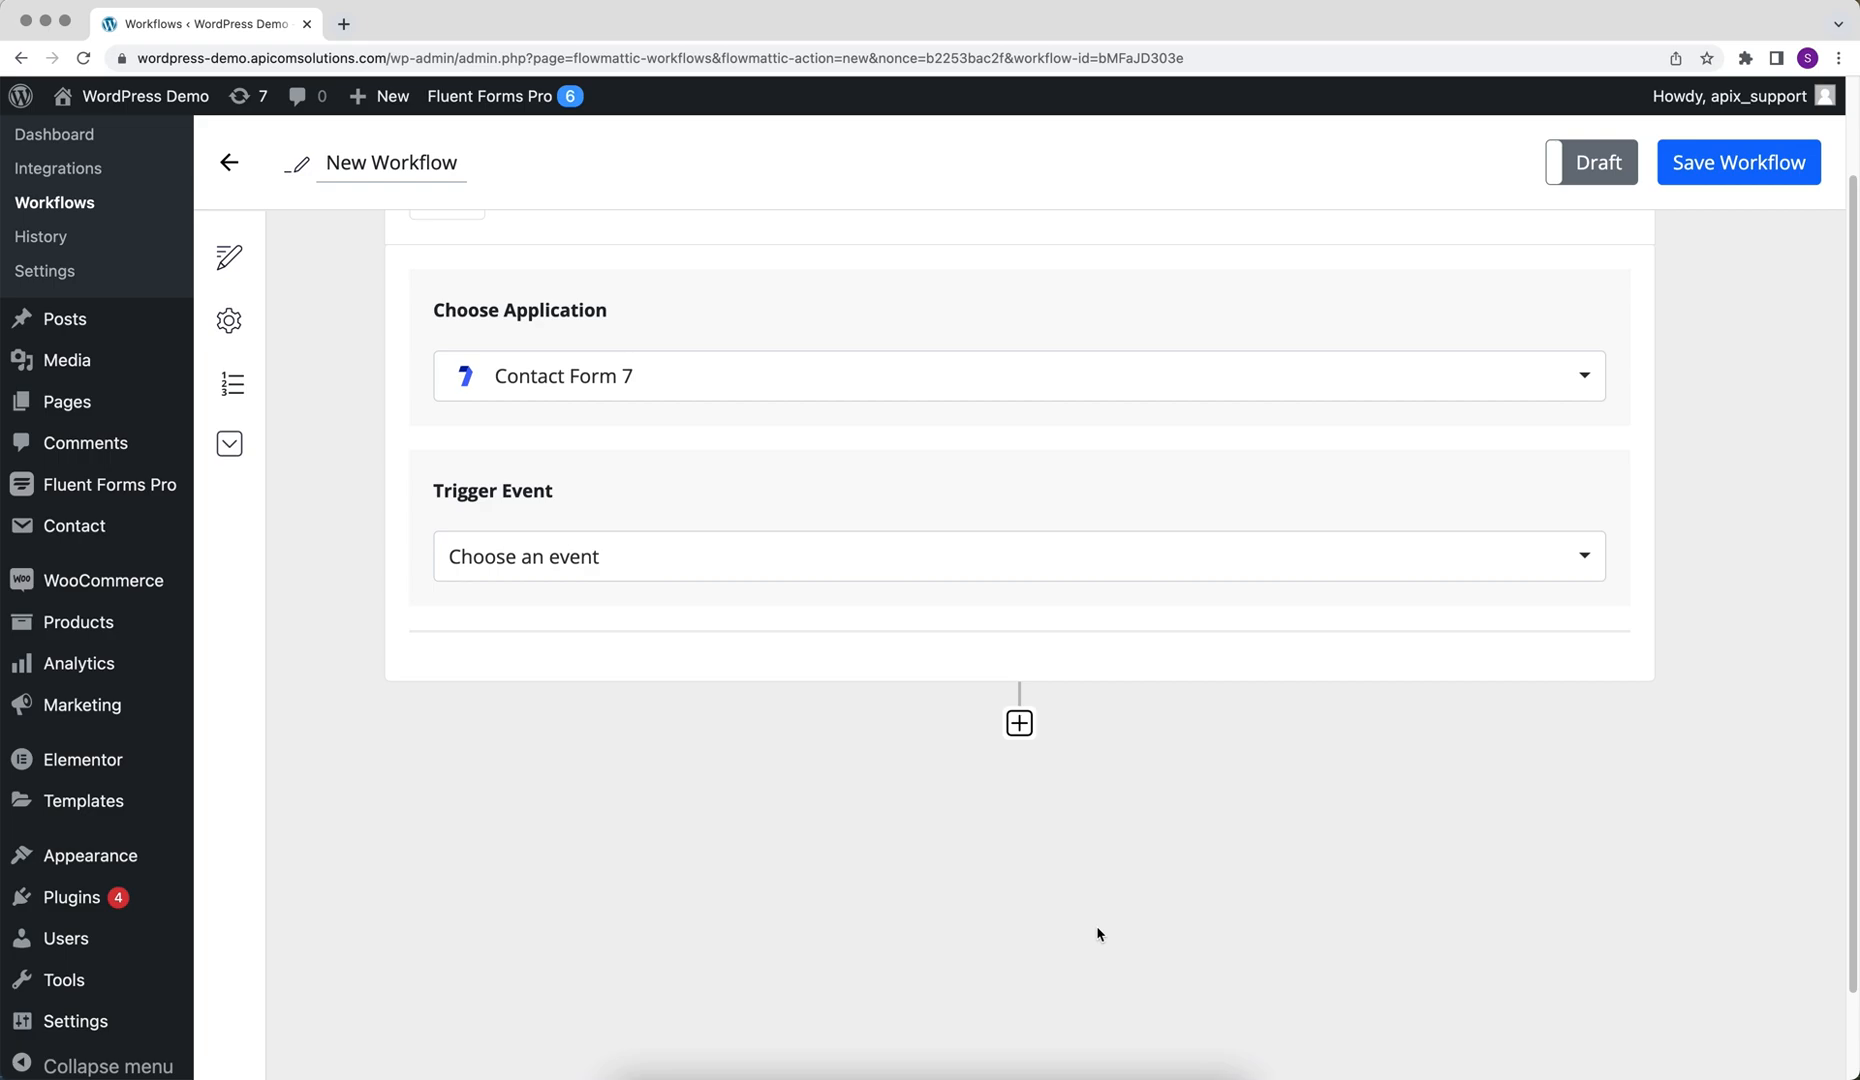
pyautogui.click(822, 576)
pyautogui.click(631, 674)
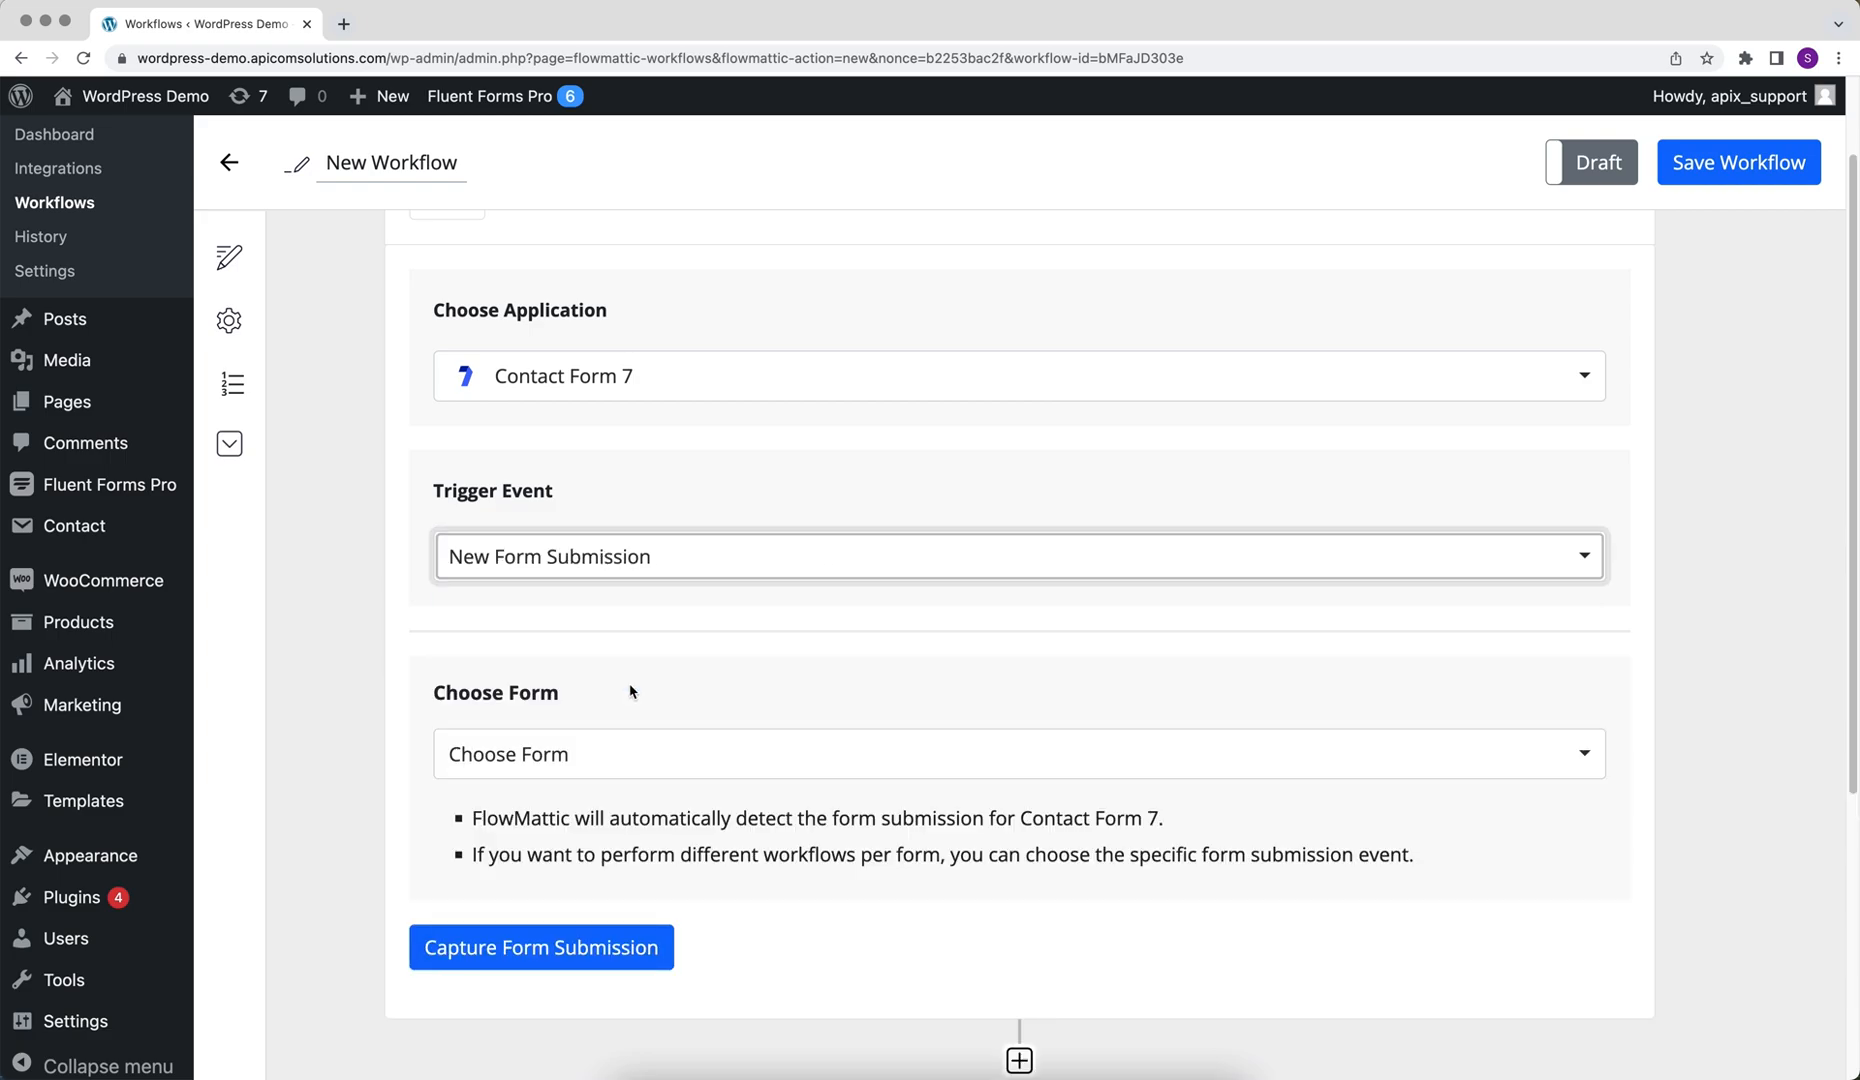
# Choose Contact form 1 as the form and capture a form submission
pyautogui.click(600, 754)
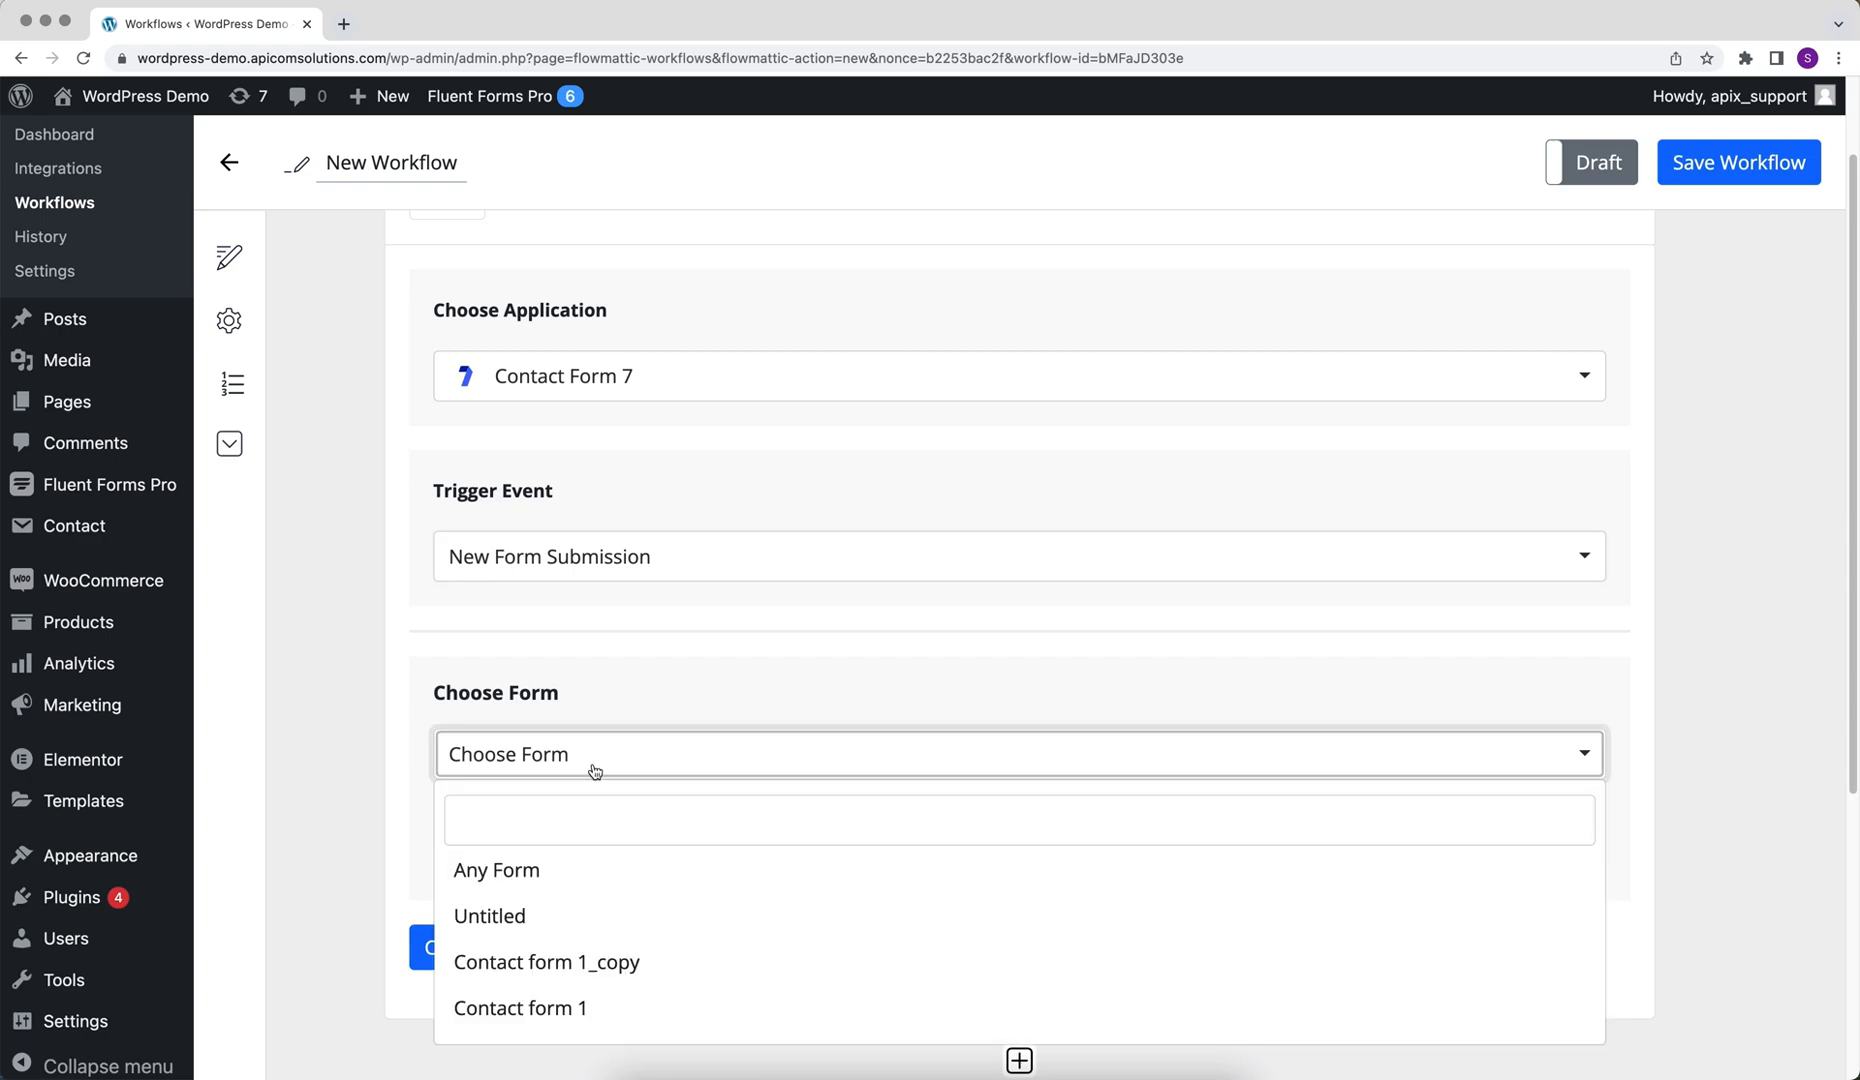
pyautogui.click(556, 1006)
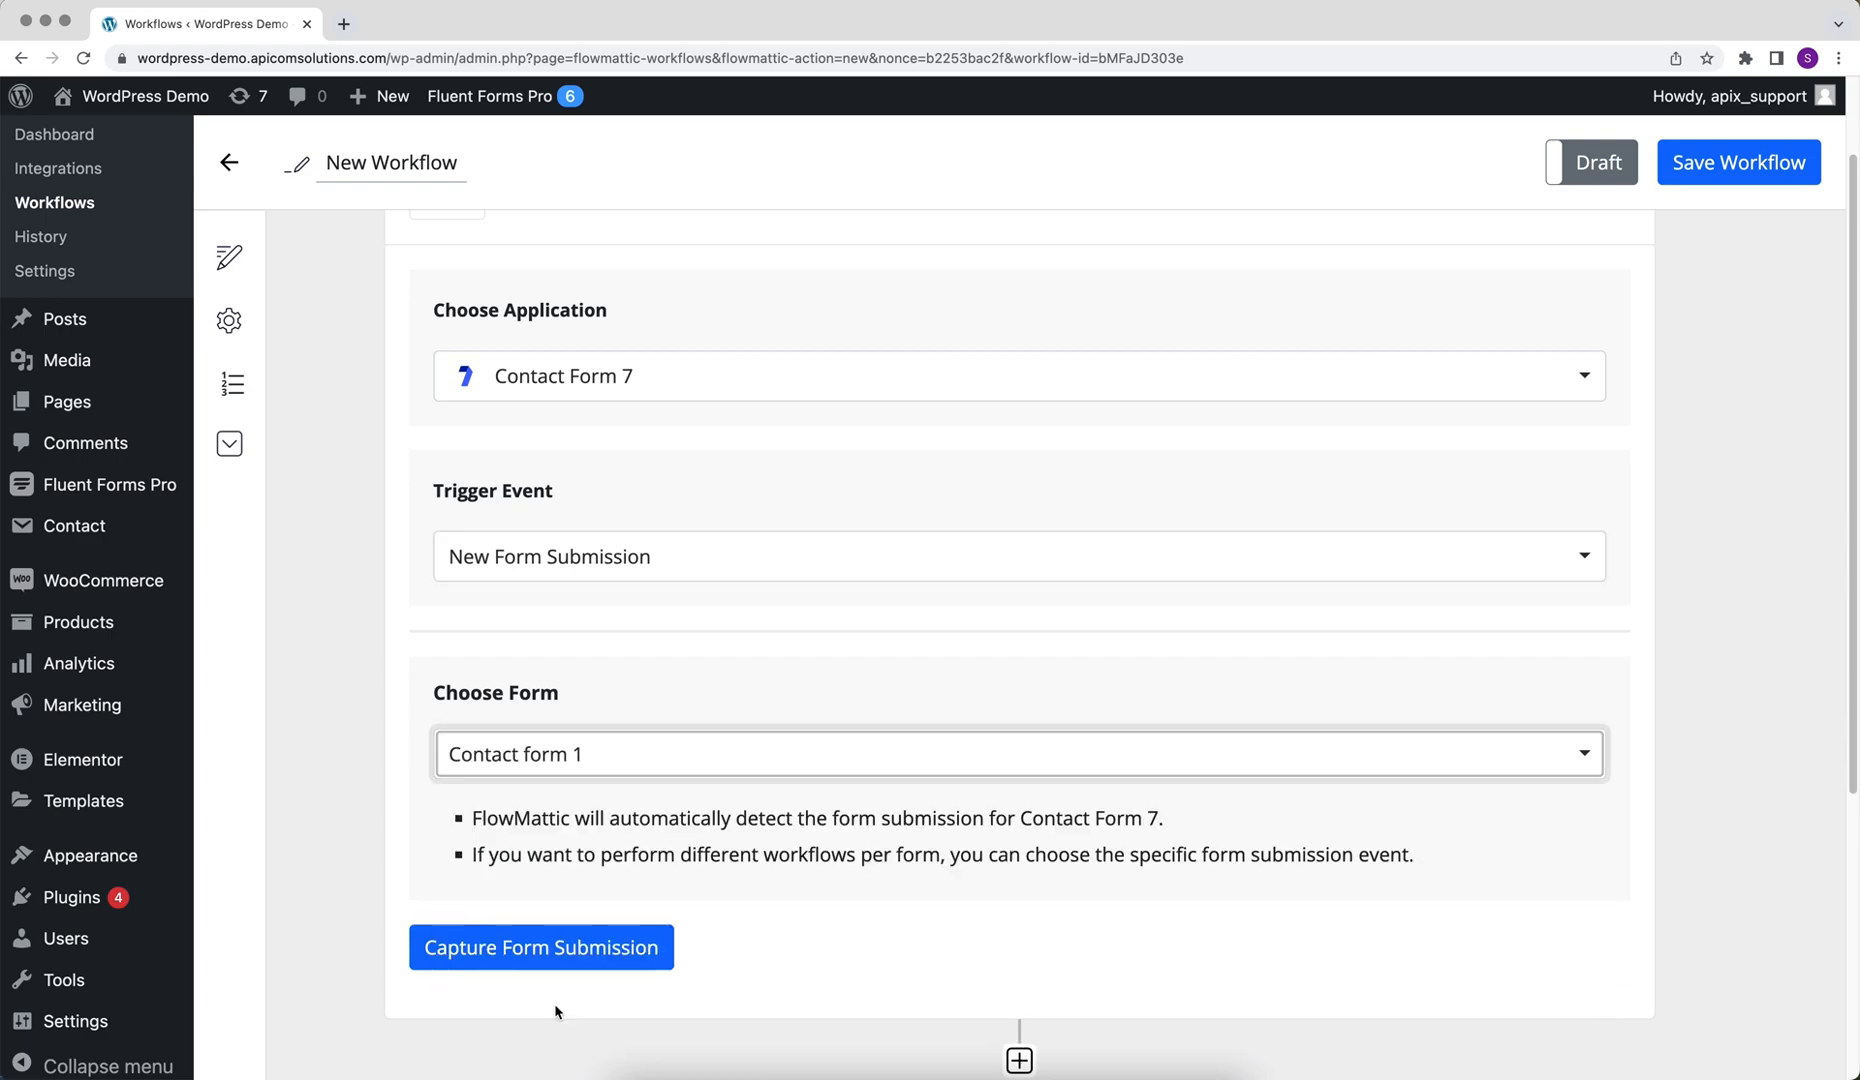
pyautogui.click(462, 951)
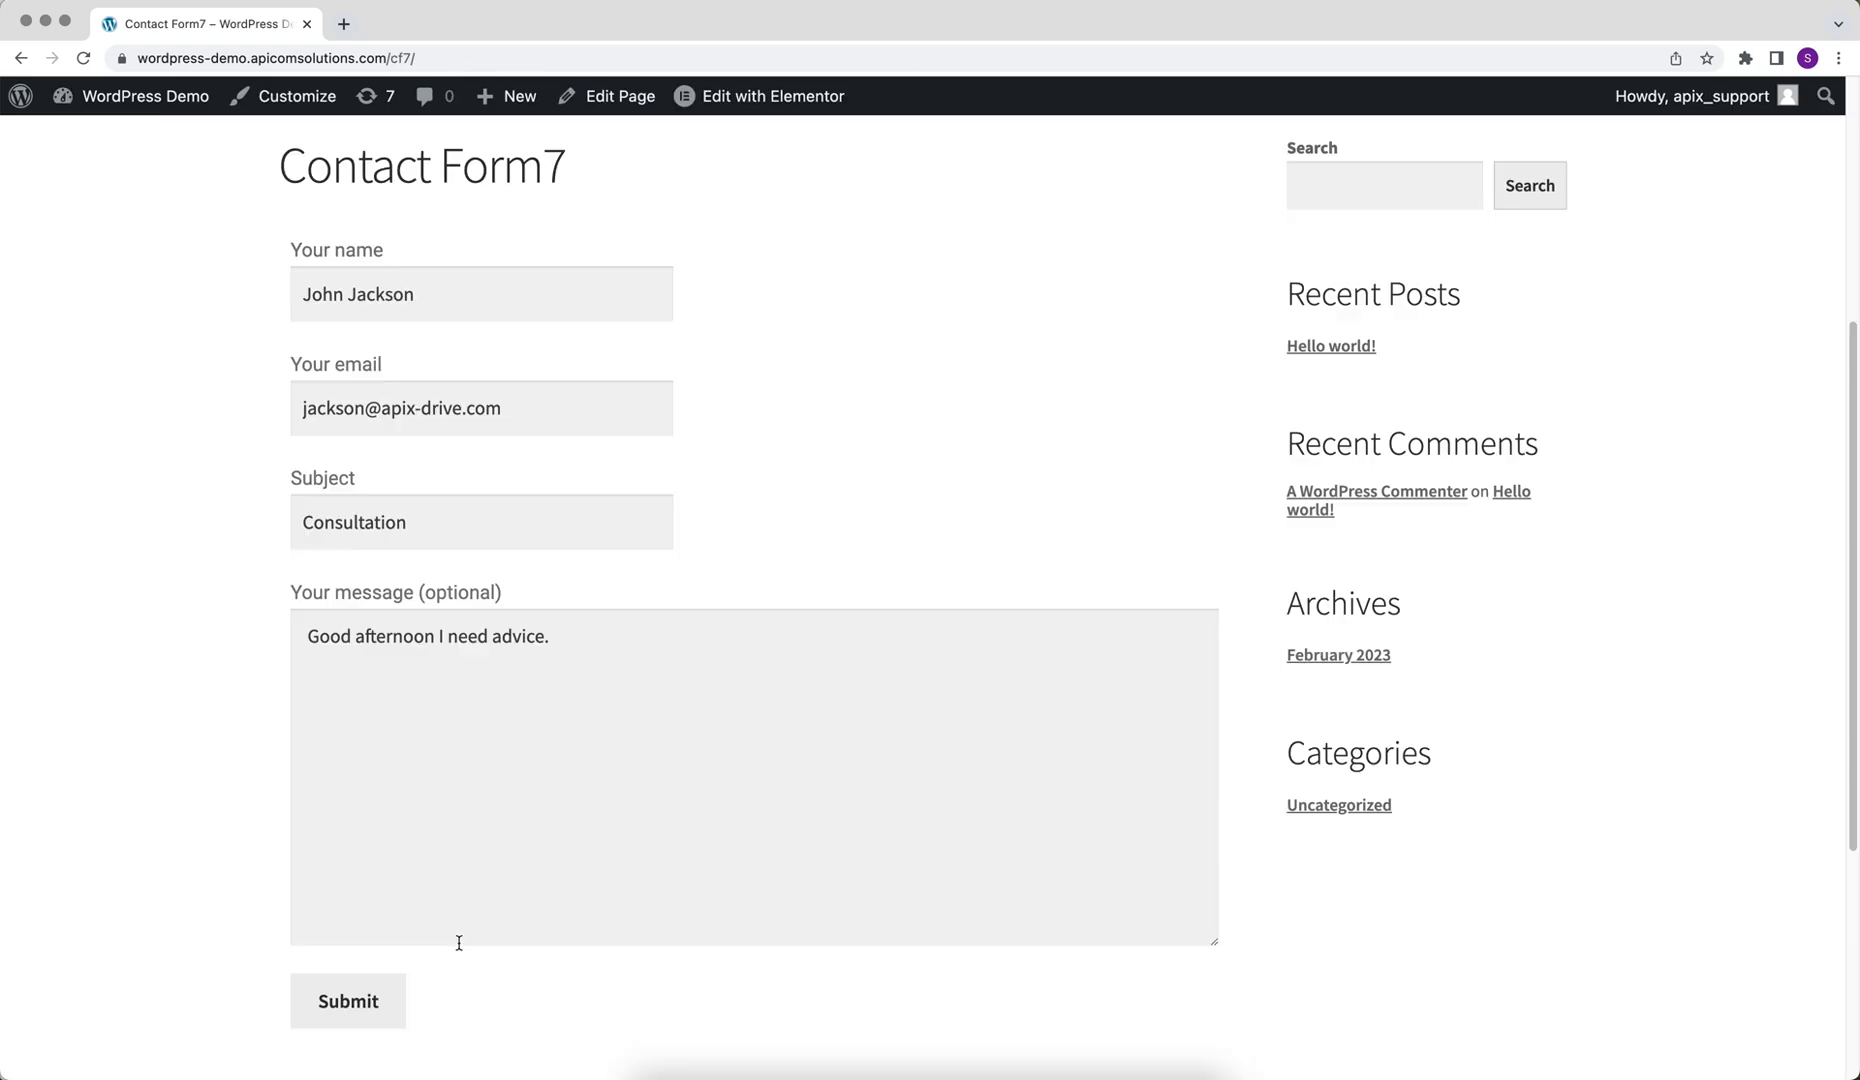
pyautogui.click(345, 993)
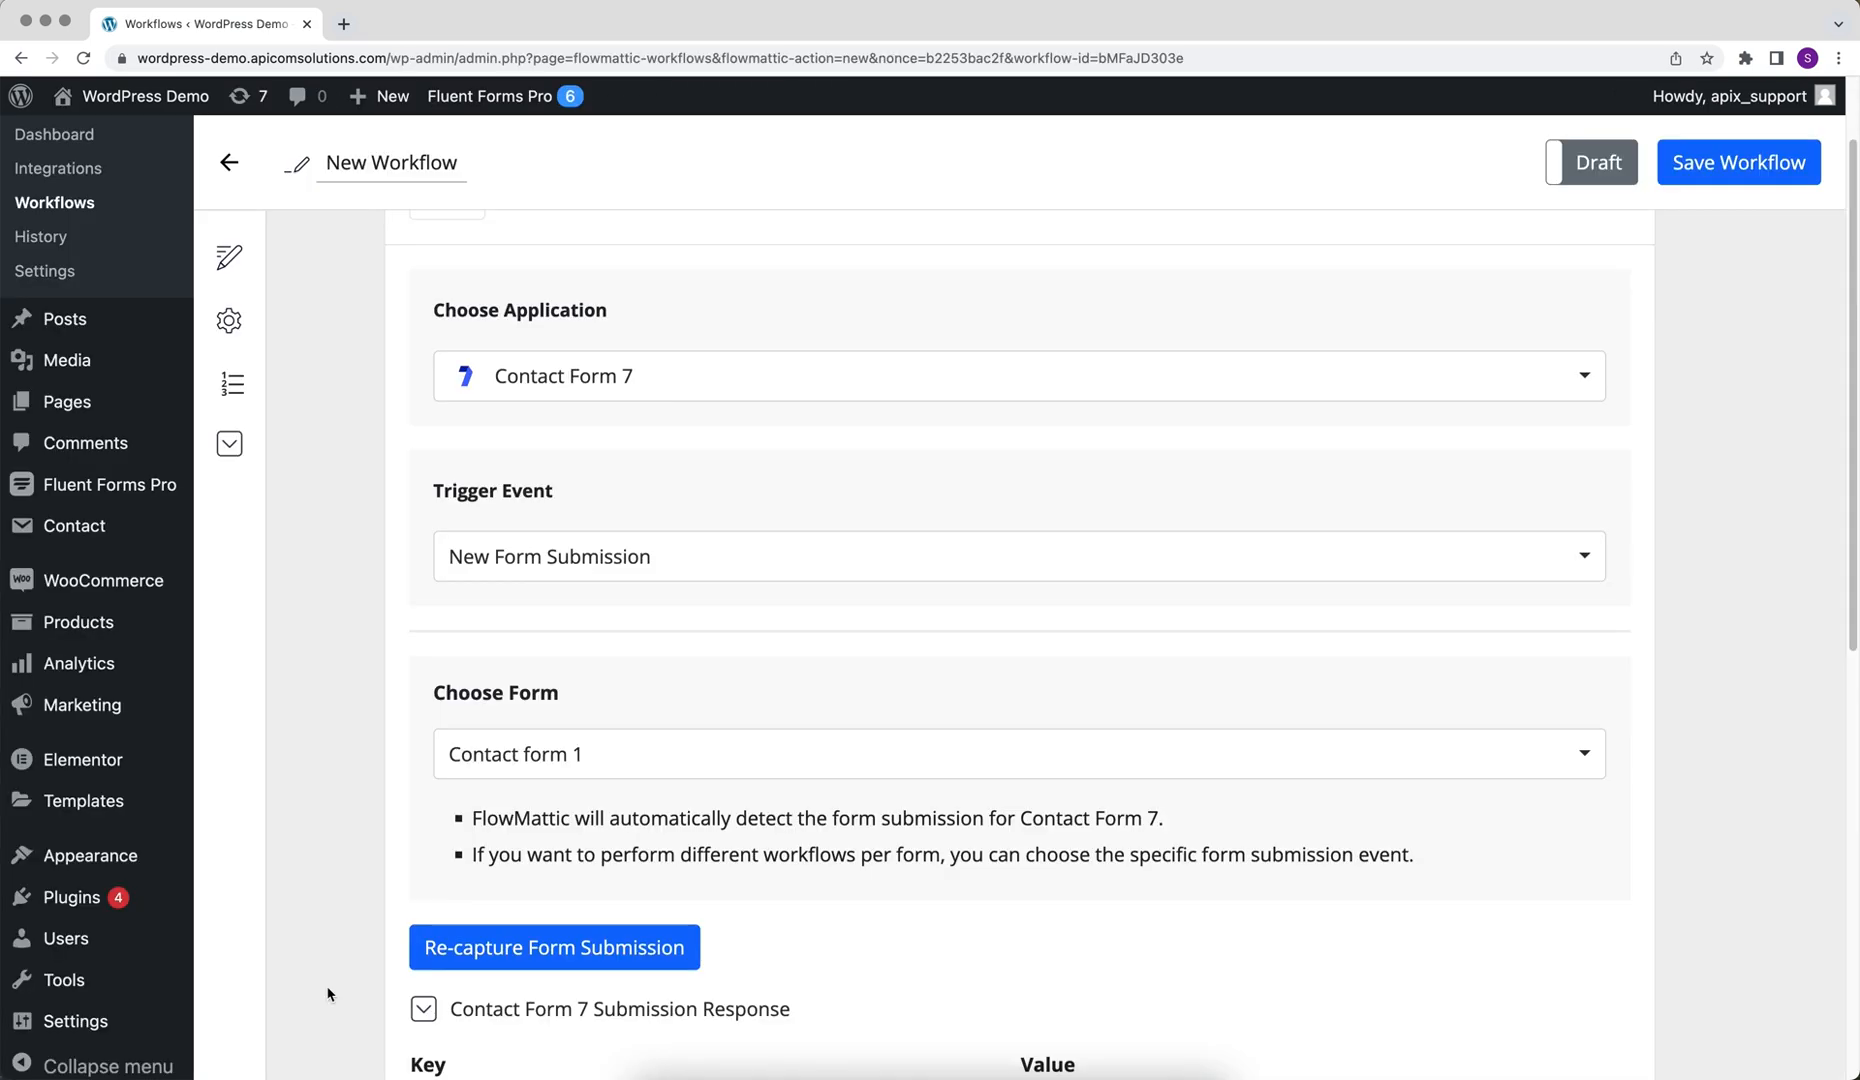
# Add an action step using the Webhook Outgoing application
pyautogui.scroll(-5, 328, 993)
pyautogui.scroll(-3, 328, 993)
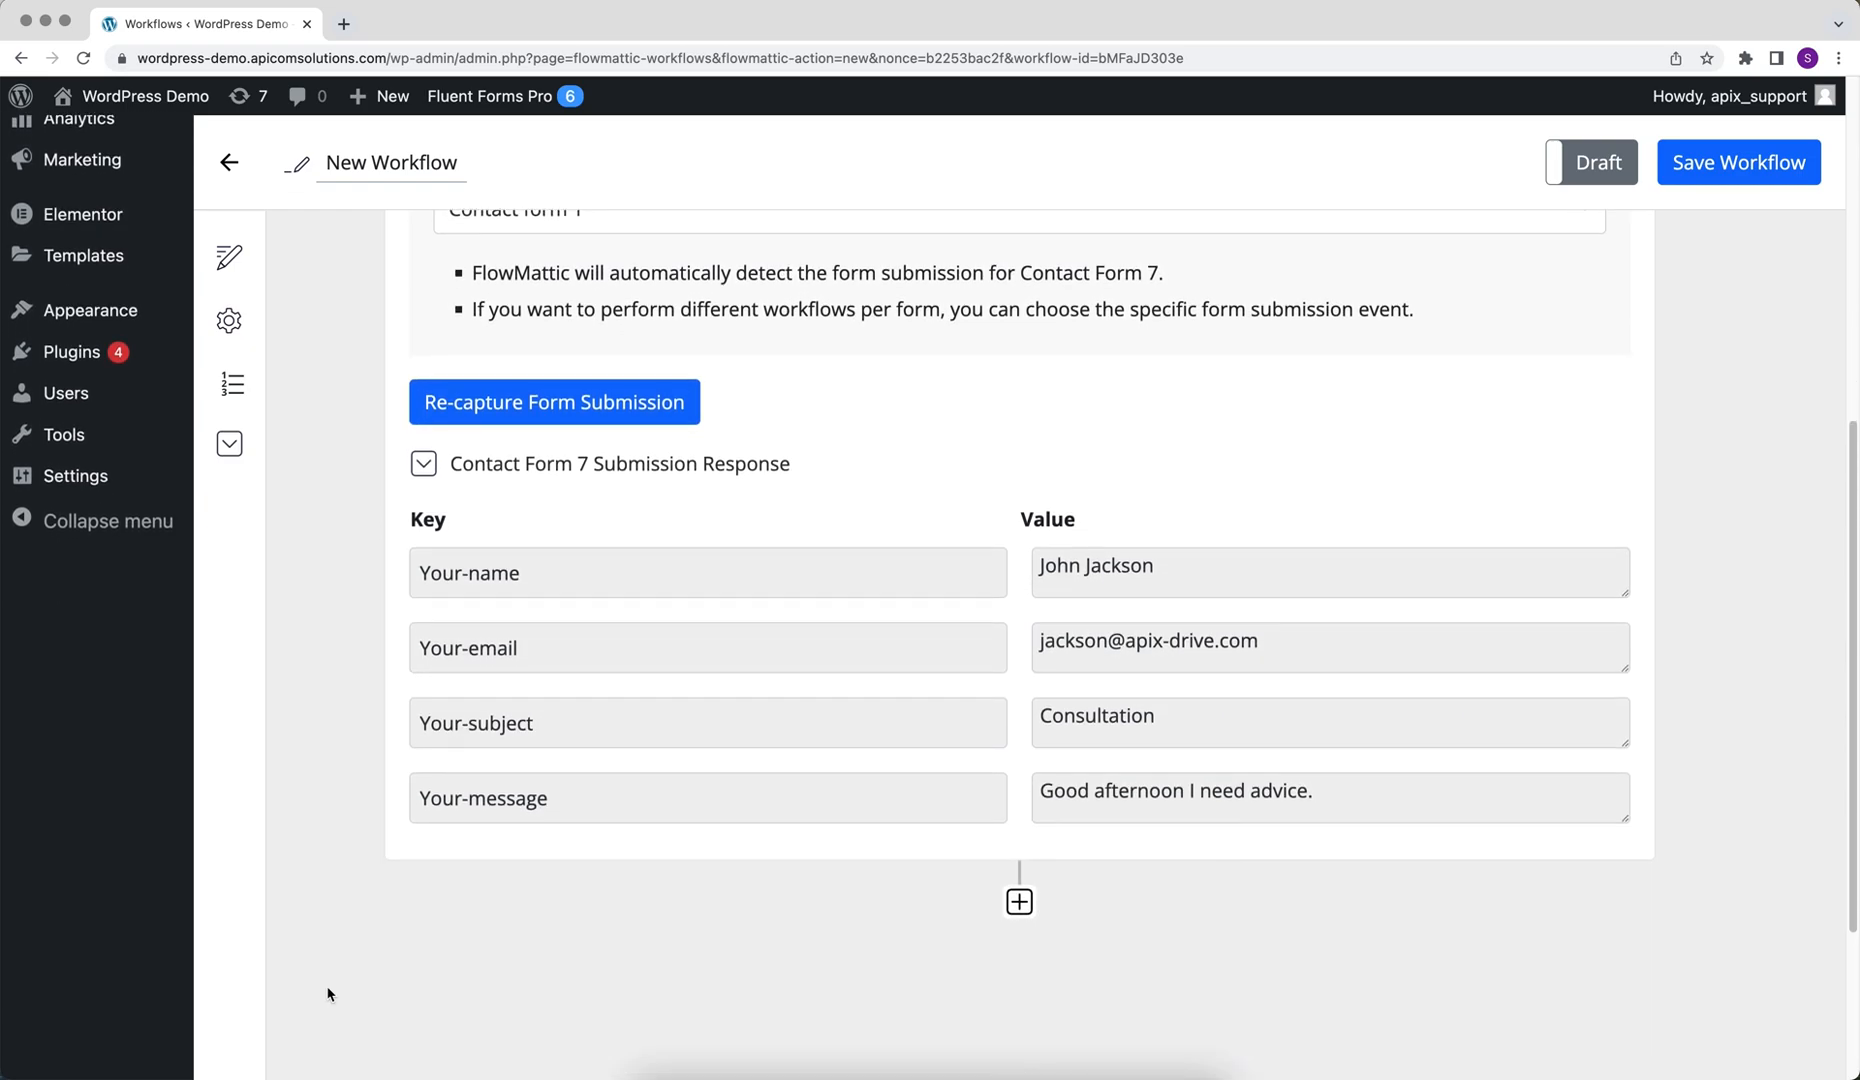
pyautogui.click(1019, 903)
pyautogui.scroll(-3, 1017, 908)
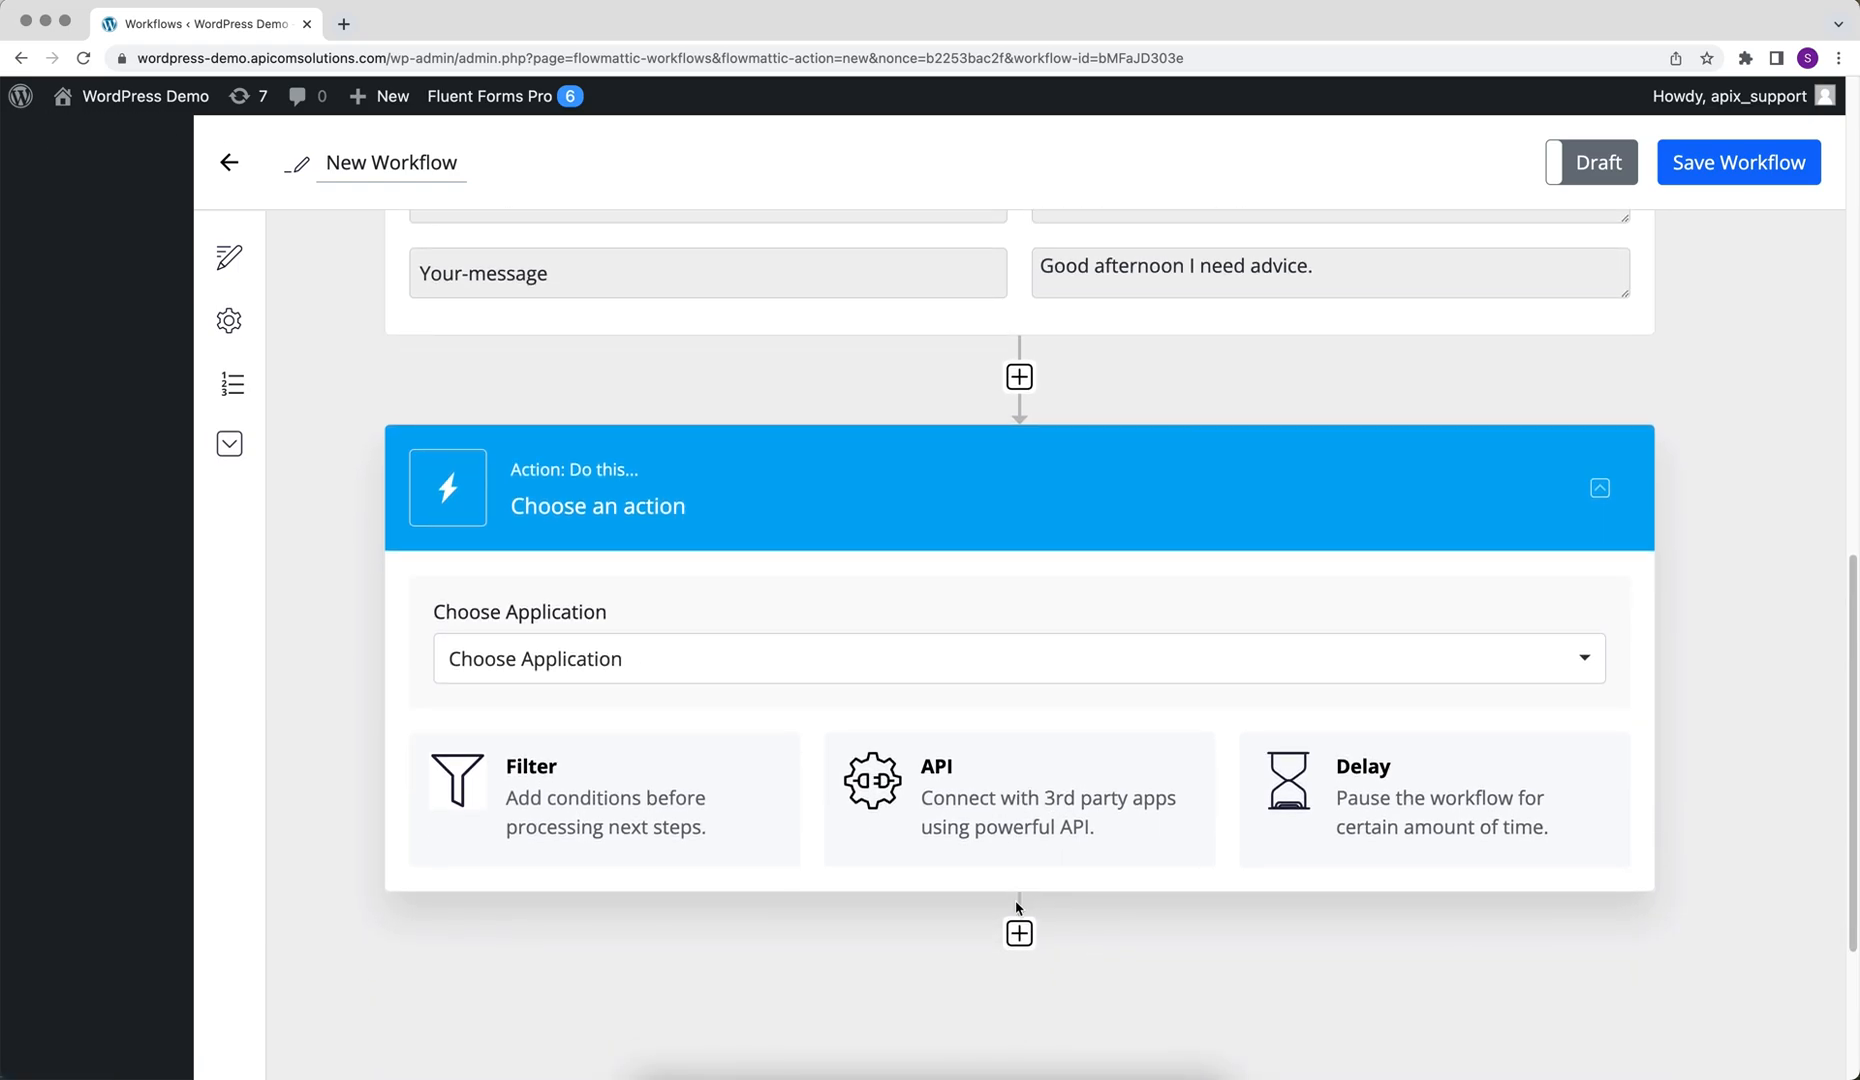
pyautogui.click(987, 672)
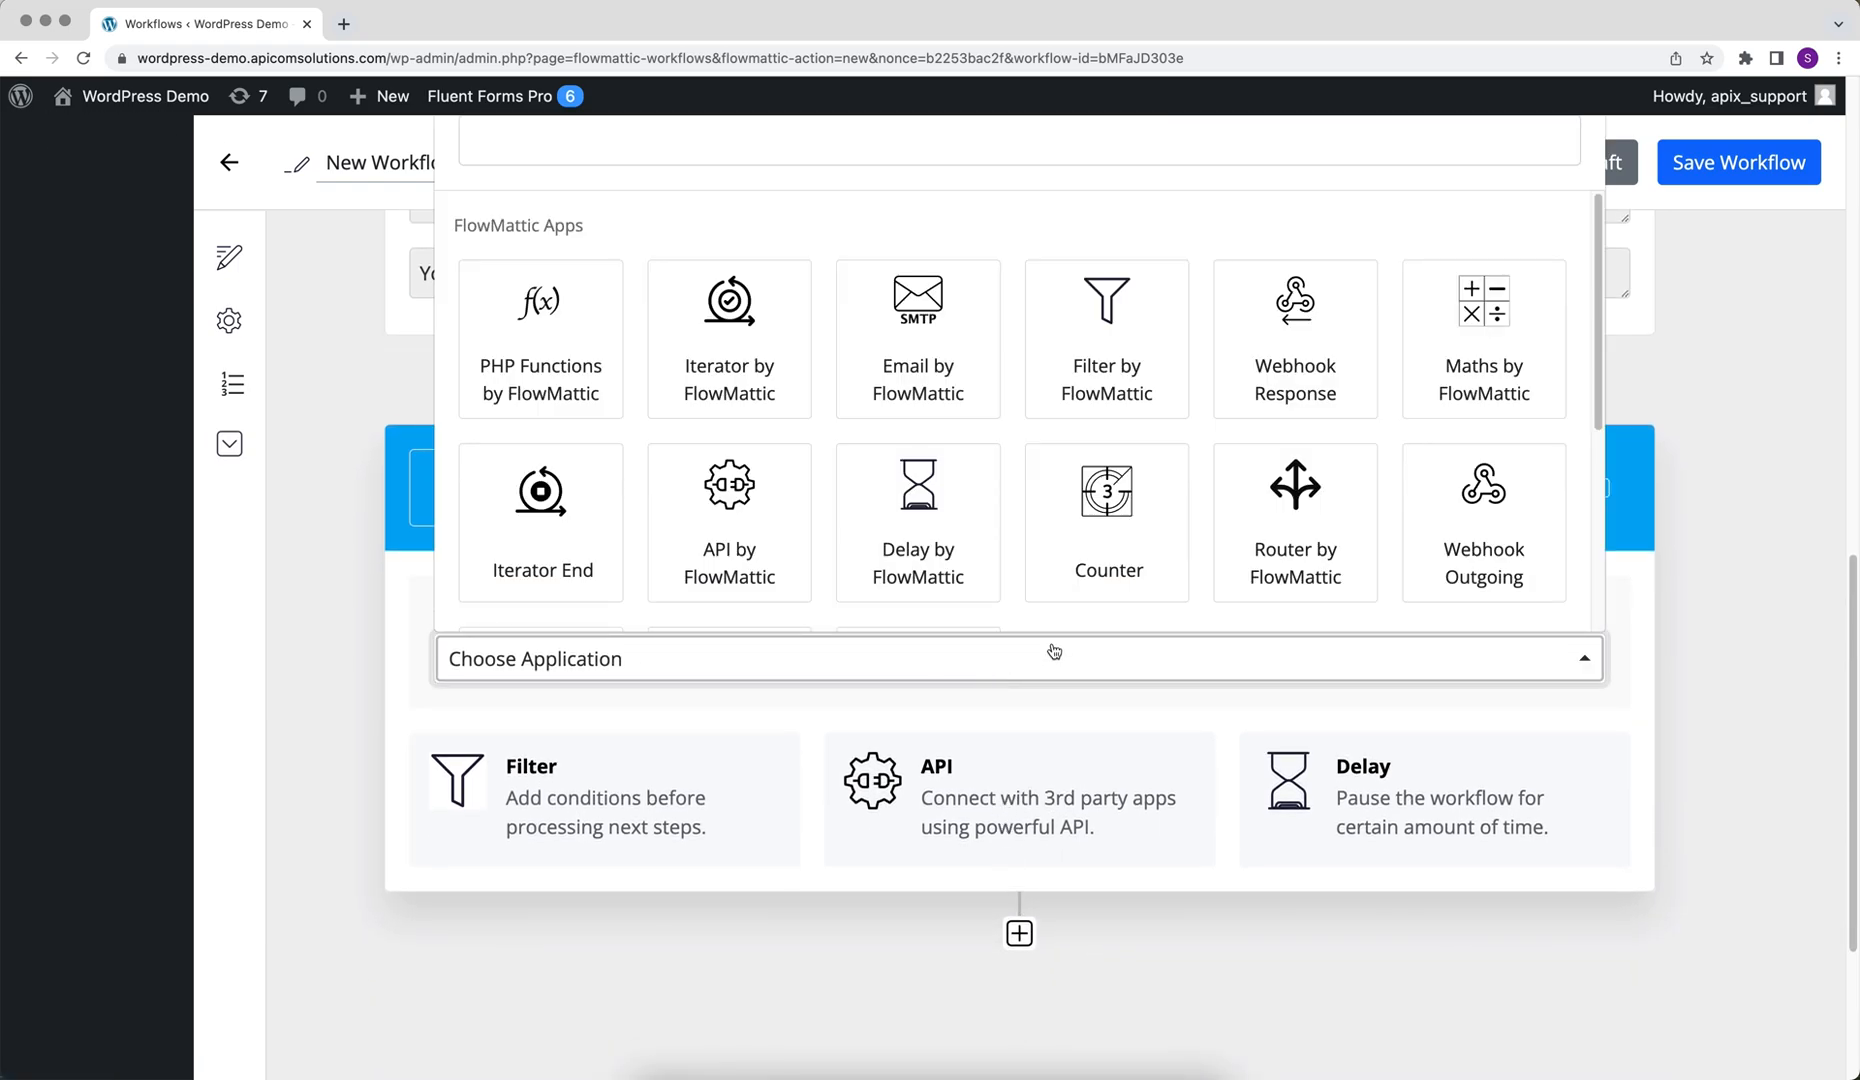
pyautogui.click(1435, 546)
pyautogui.scroll(-2, 1462, 544)
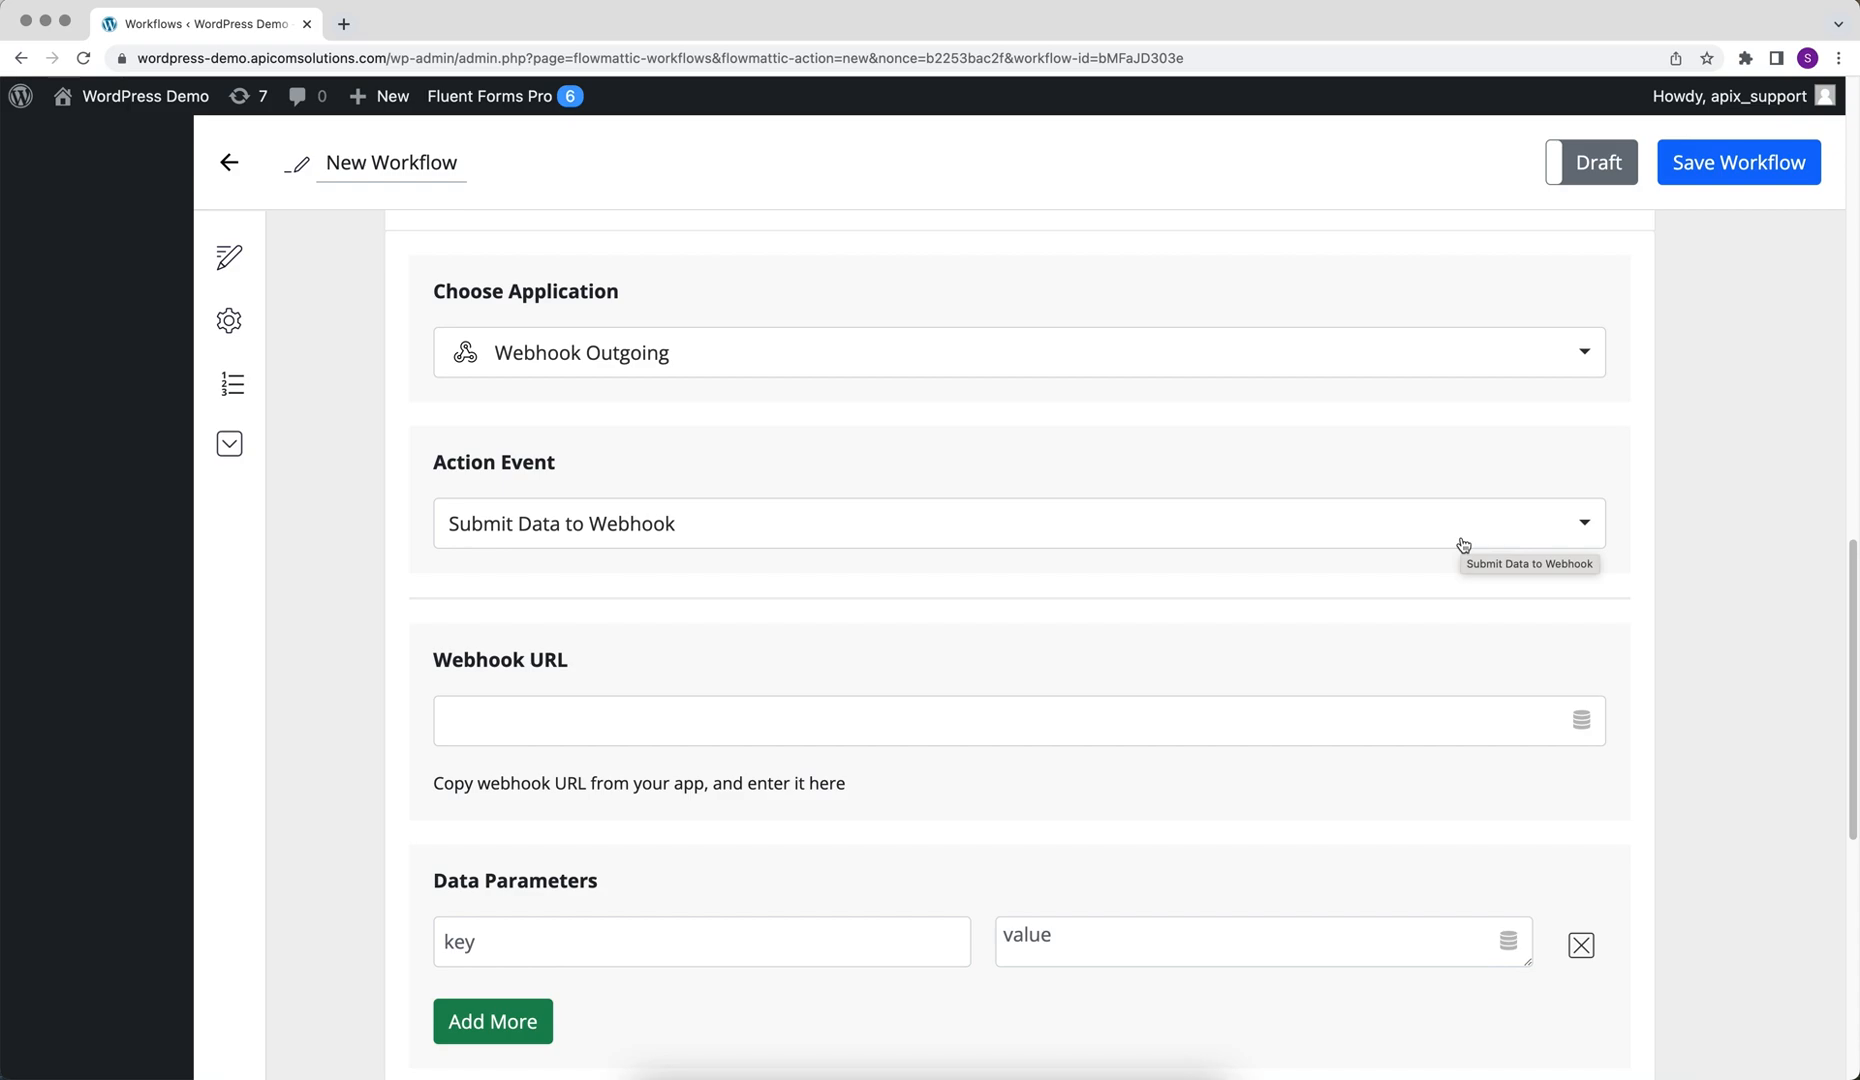
# Paste the copied ApiX-Drive URL into the Webhook URL field
pyautogui.click(876, 722)
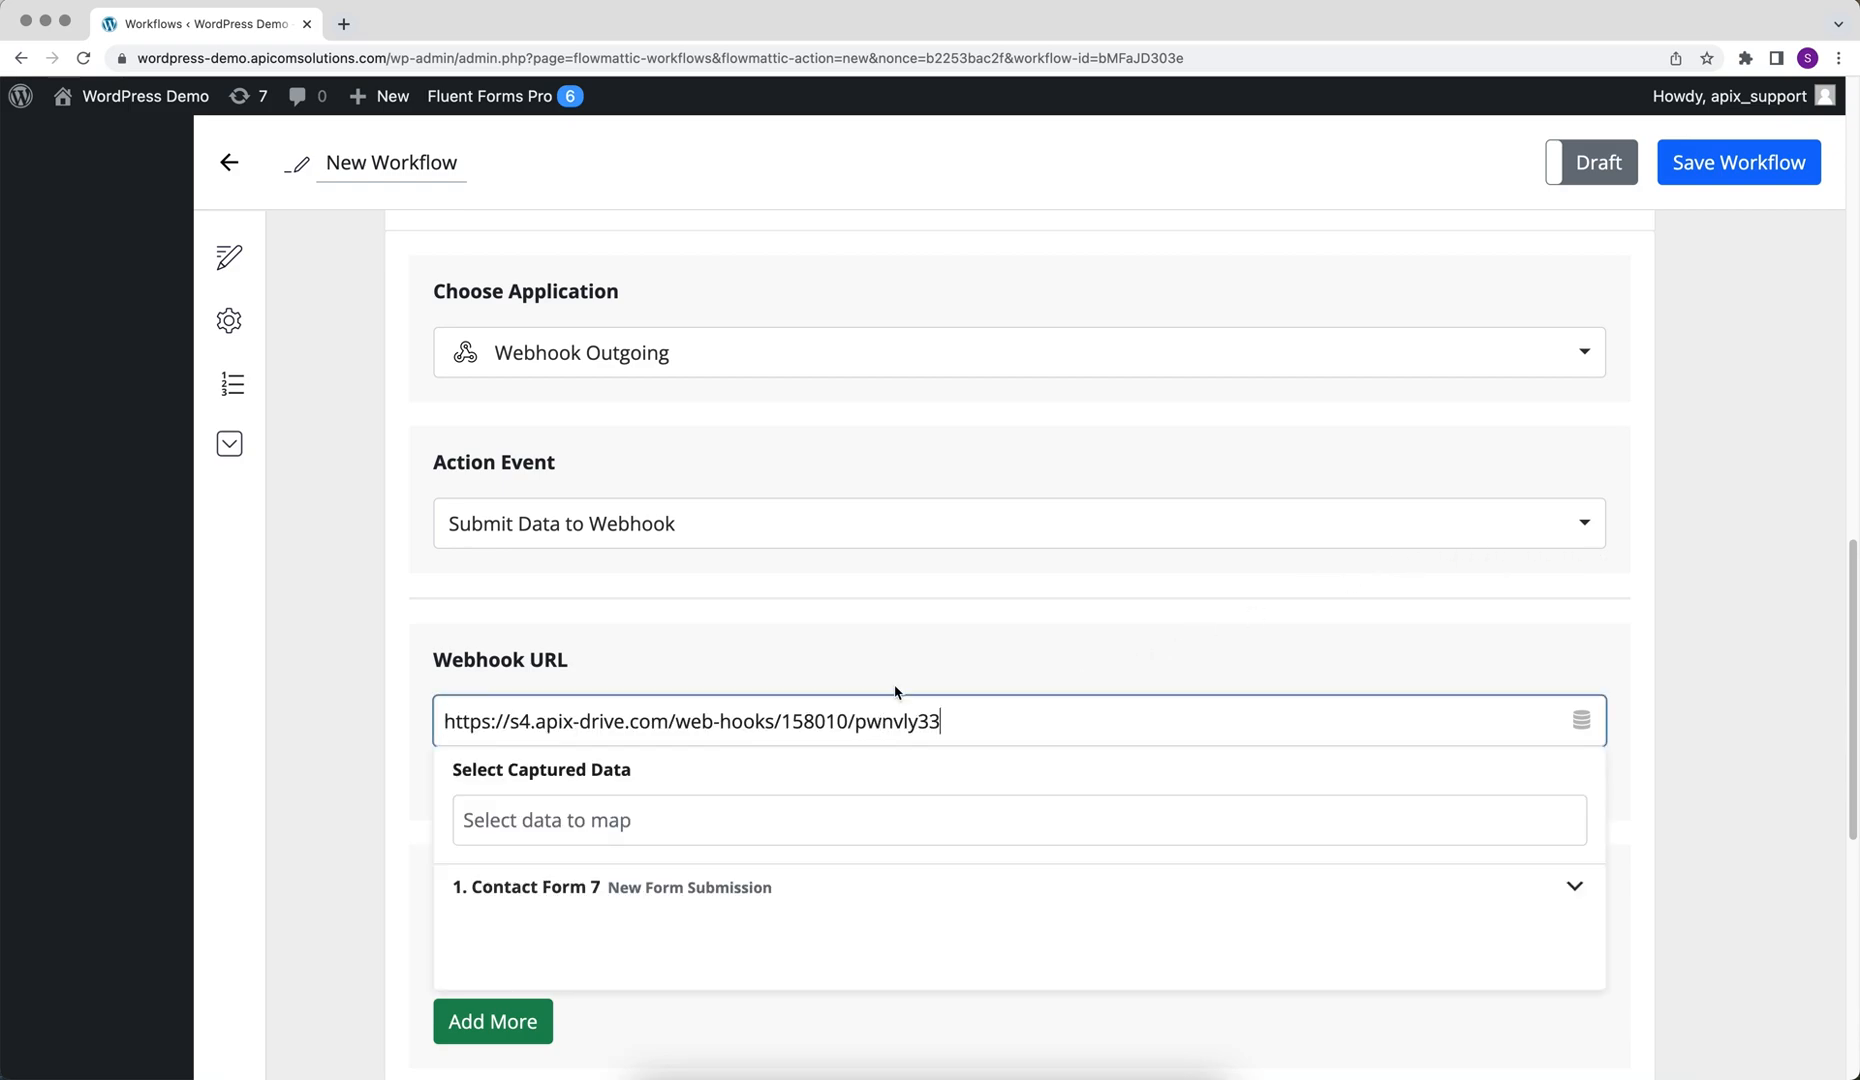
pyautogui.click(904, 670)
pyautogui.scroll(-2, 904, 670)
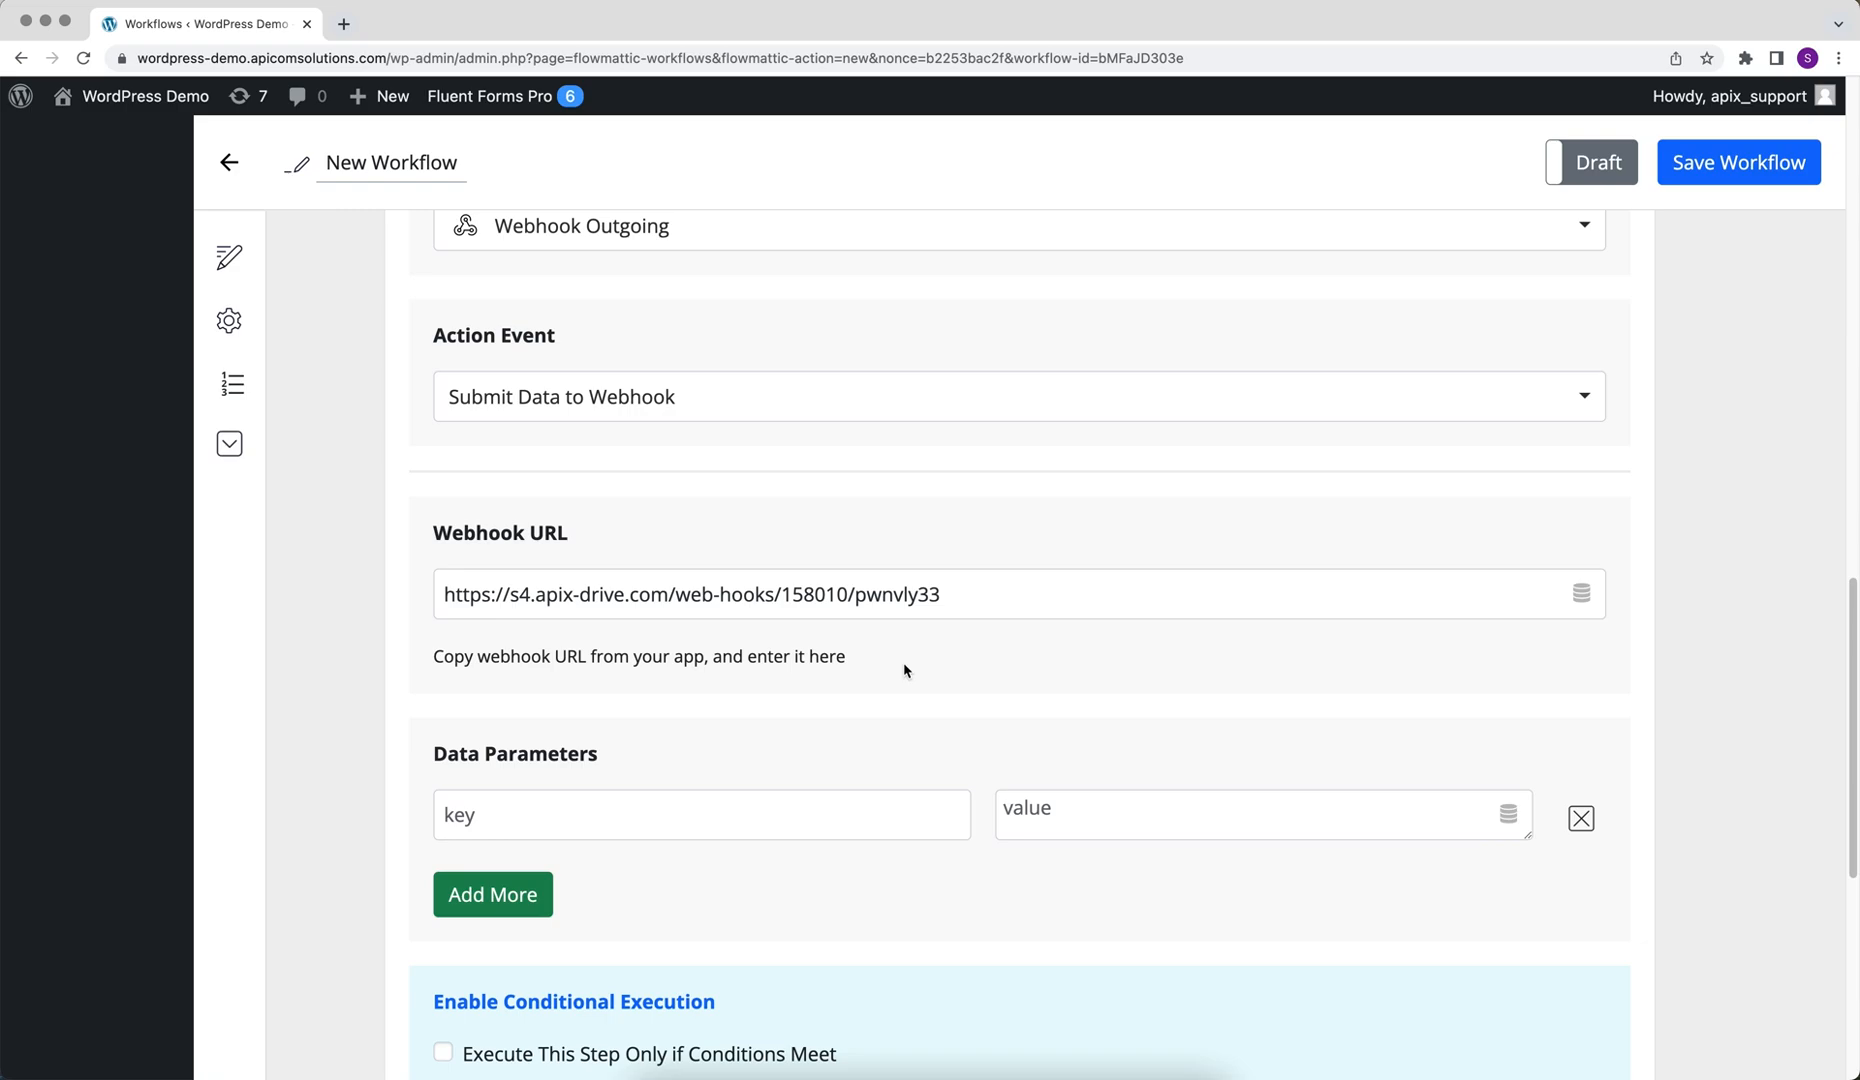
# Add a data parameter with key name mapped to the Contact Form 7 Your-name field
pyautogui.click(601, 818)
pyautogui.write('name')
pyautogui.click(1050, 827)
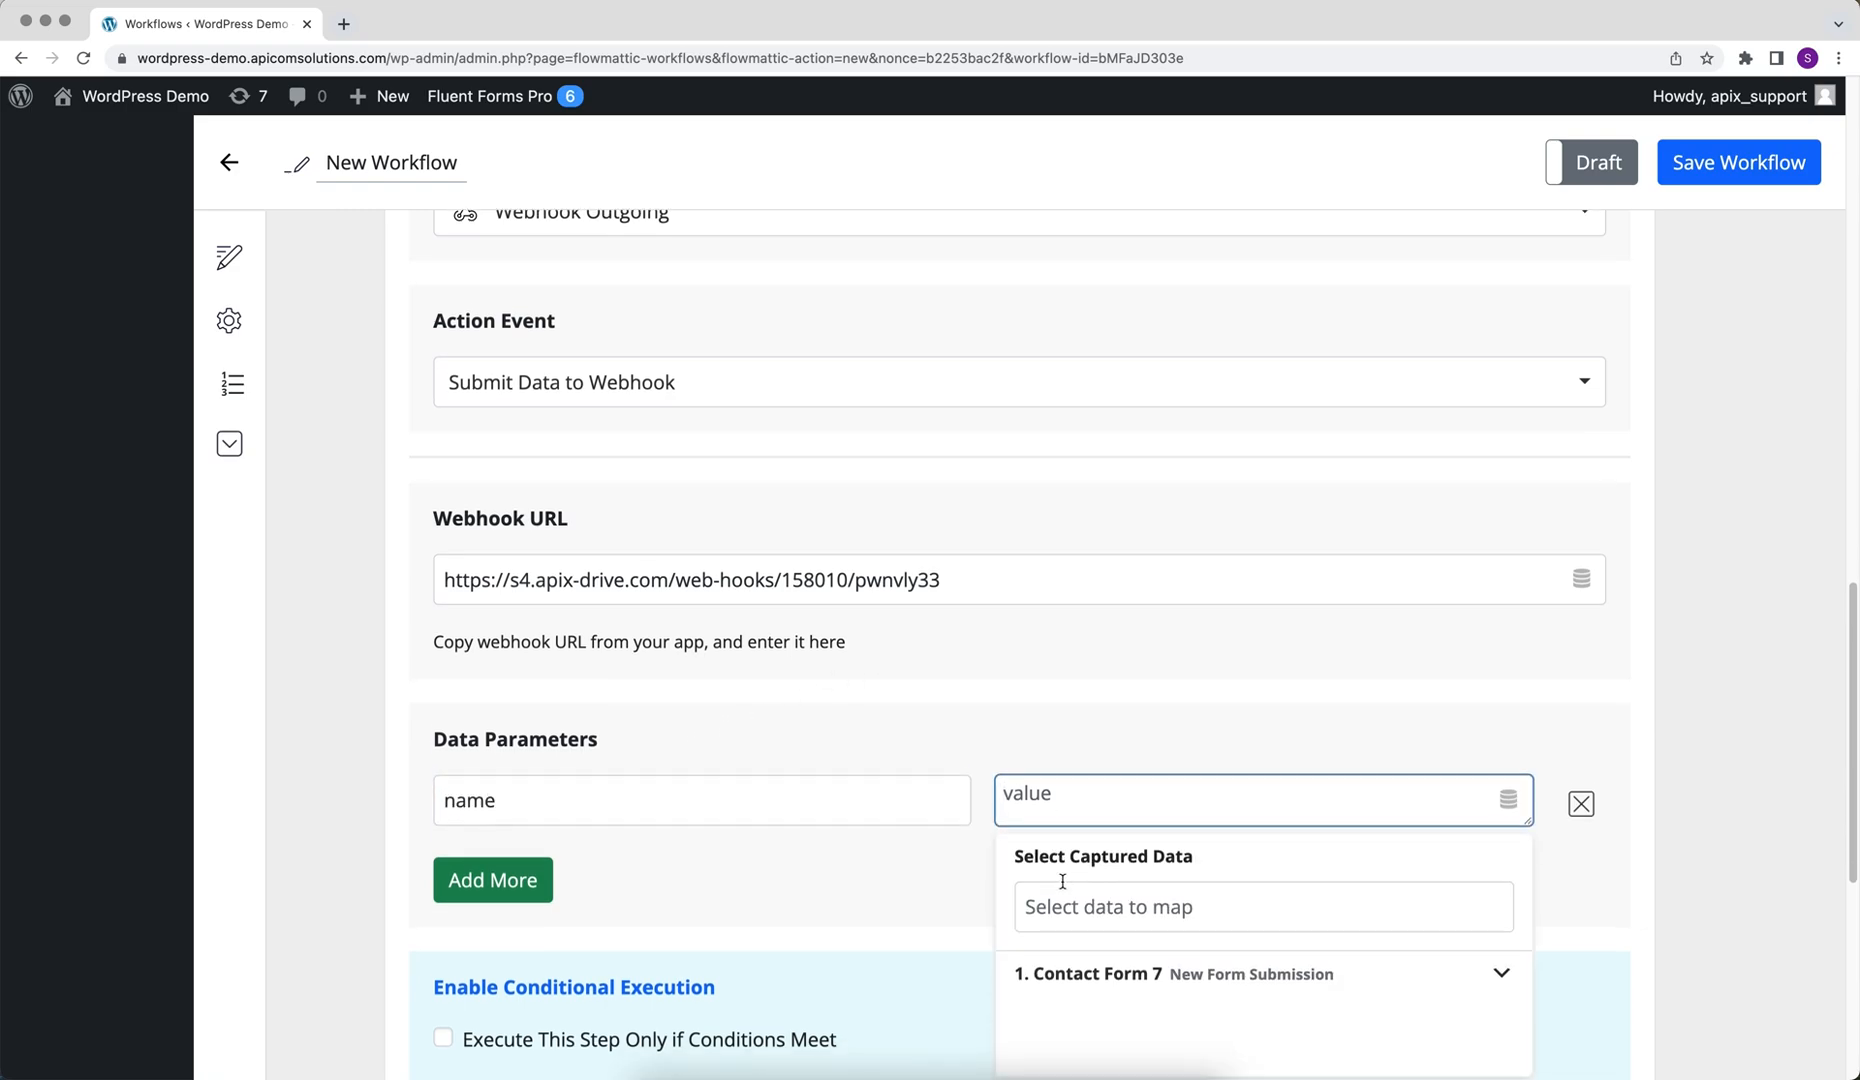
pyautogui.click(1070, 878)
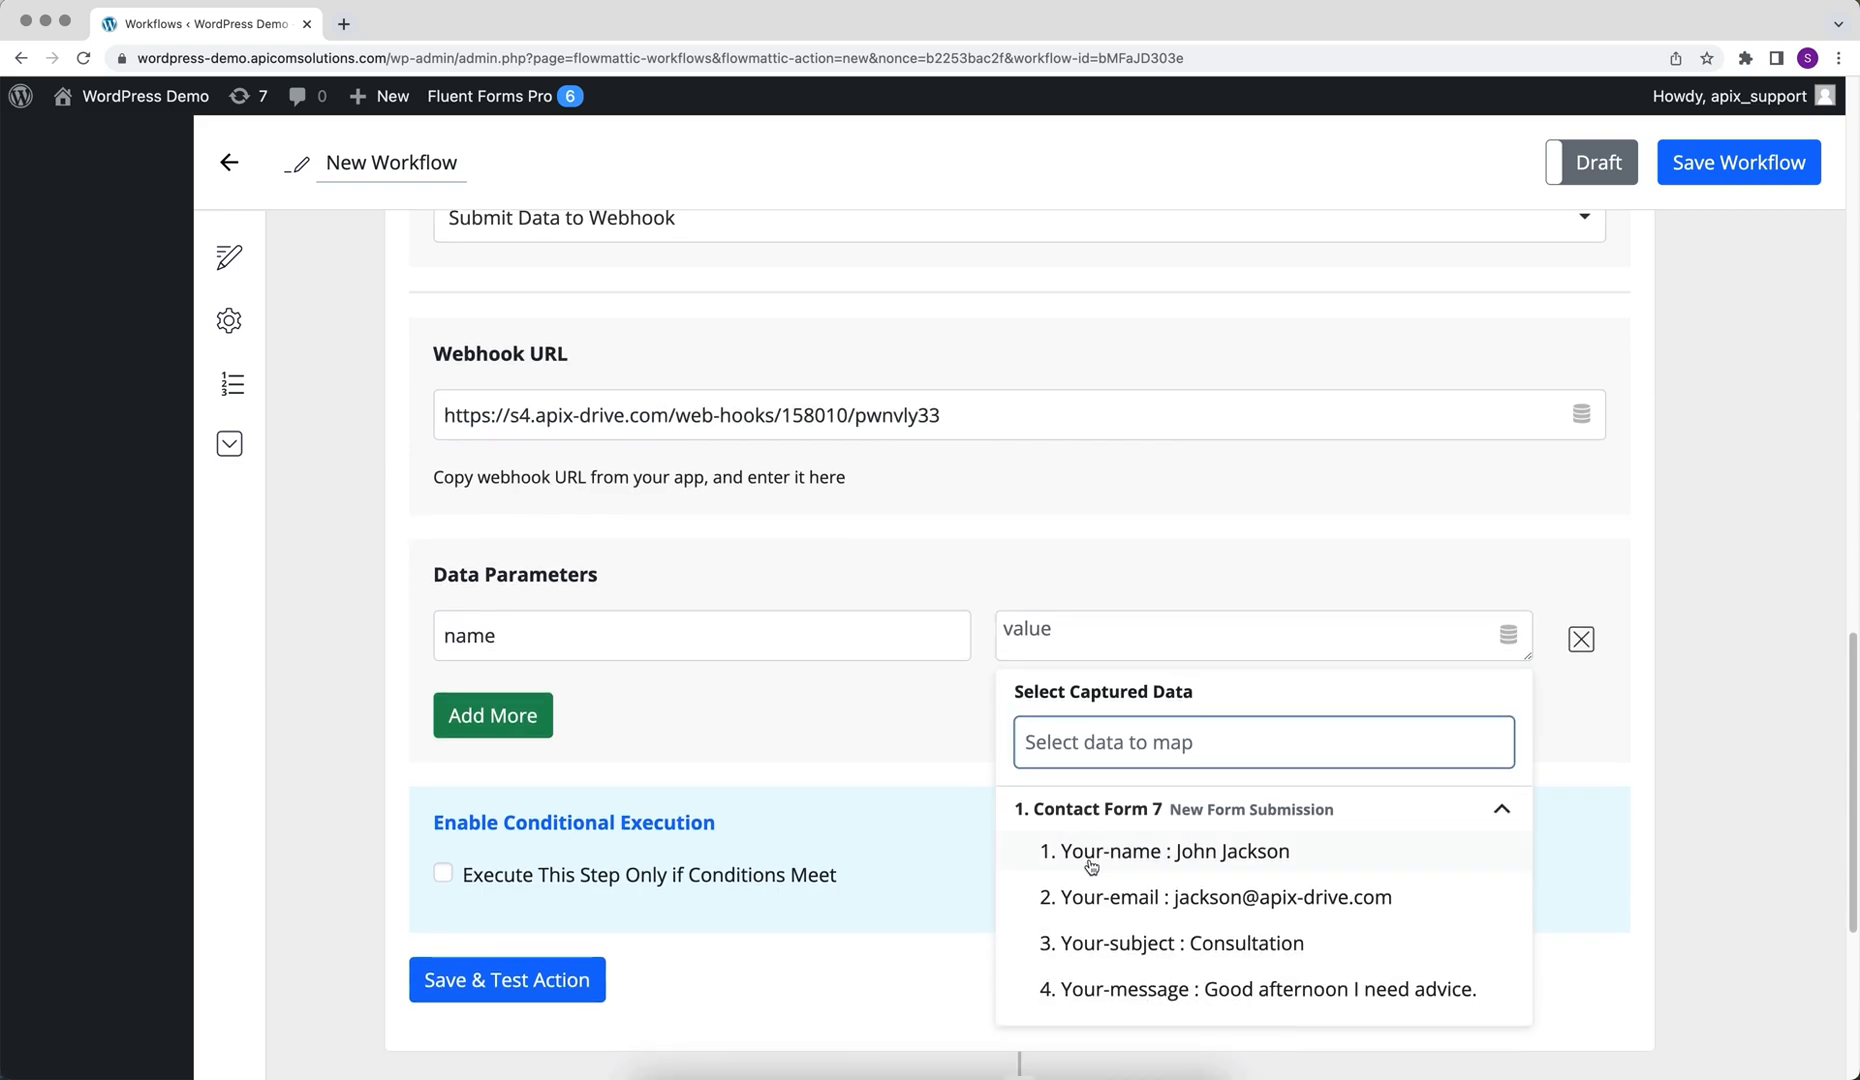
pyautogui.click(1089, 860)
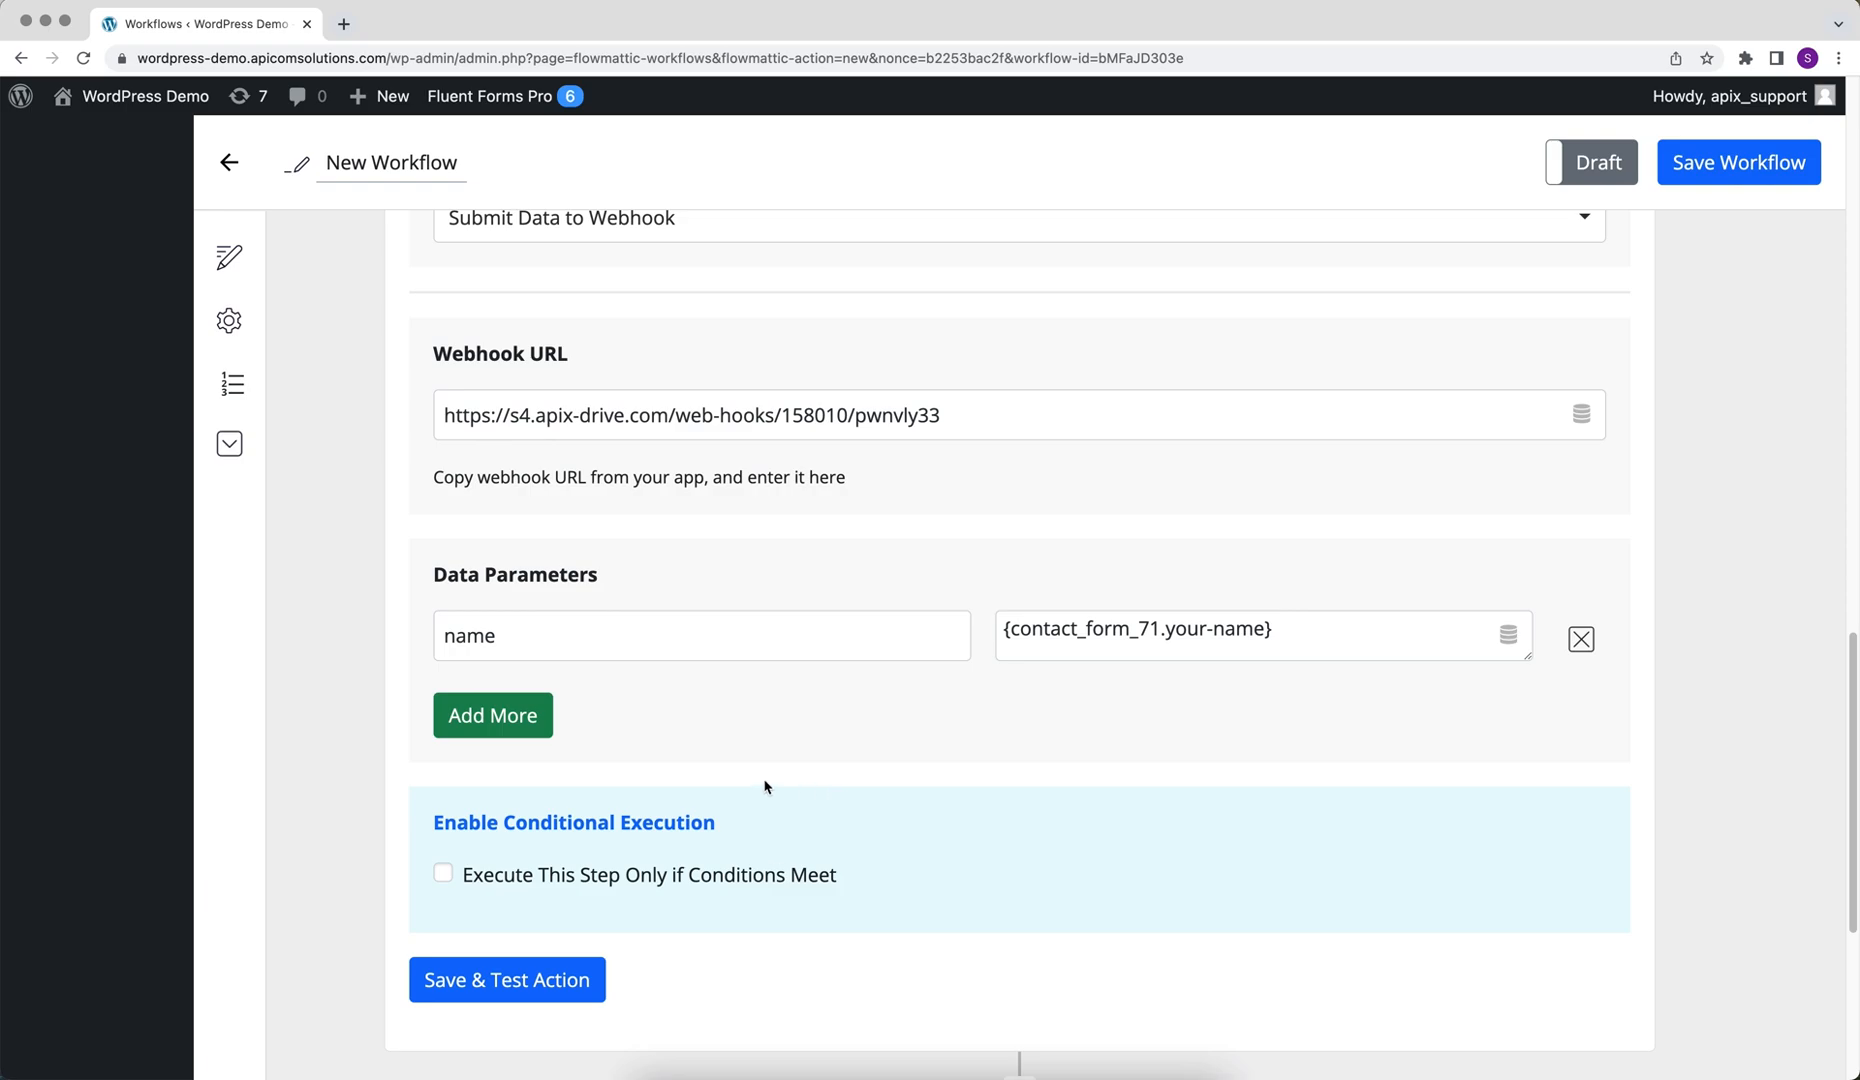
# Add a second data parameter with key email mapped to the Your-email field
pyautogui.click(495, 735)
pyautogui.click(472, 718)
pyautogui.write('email')
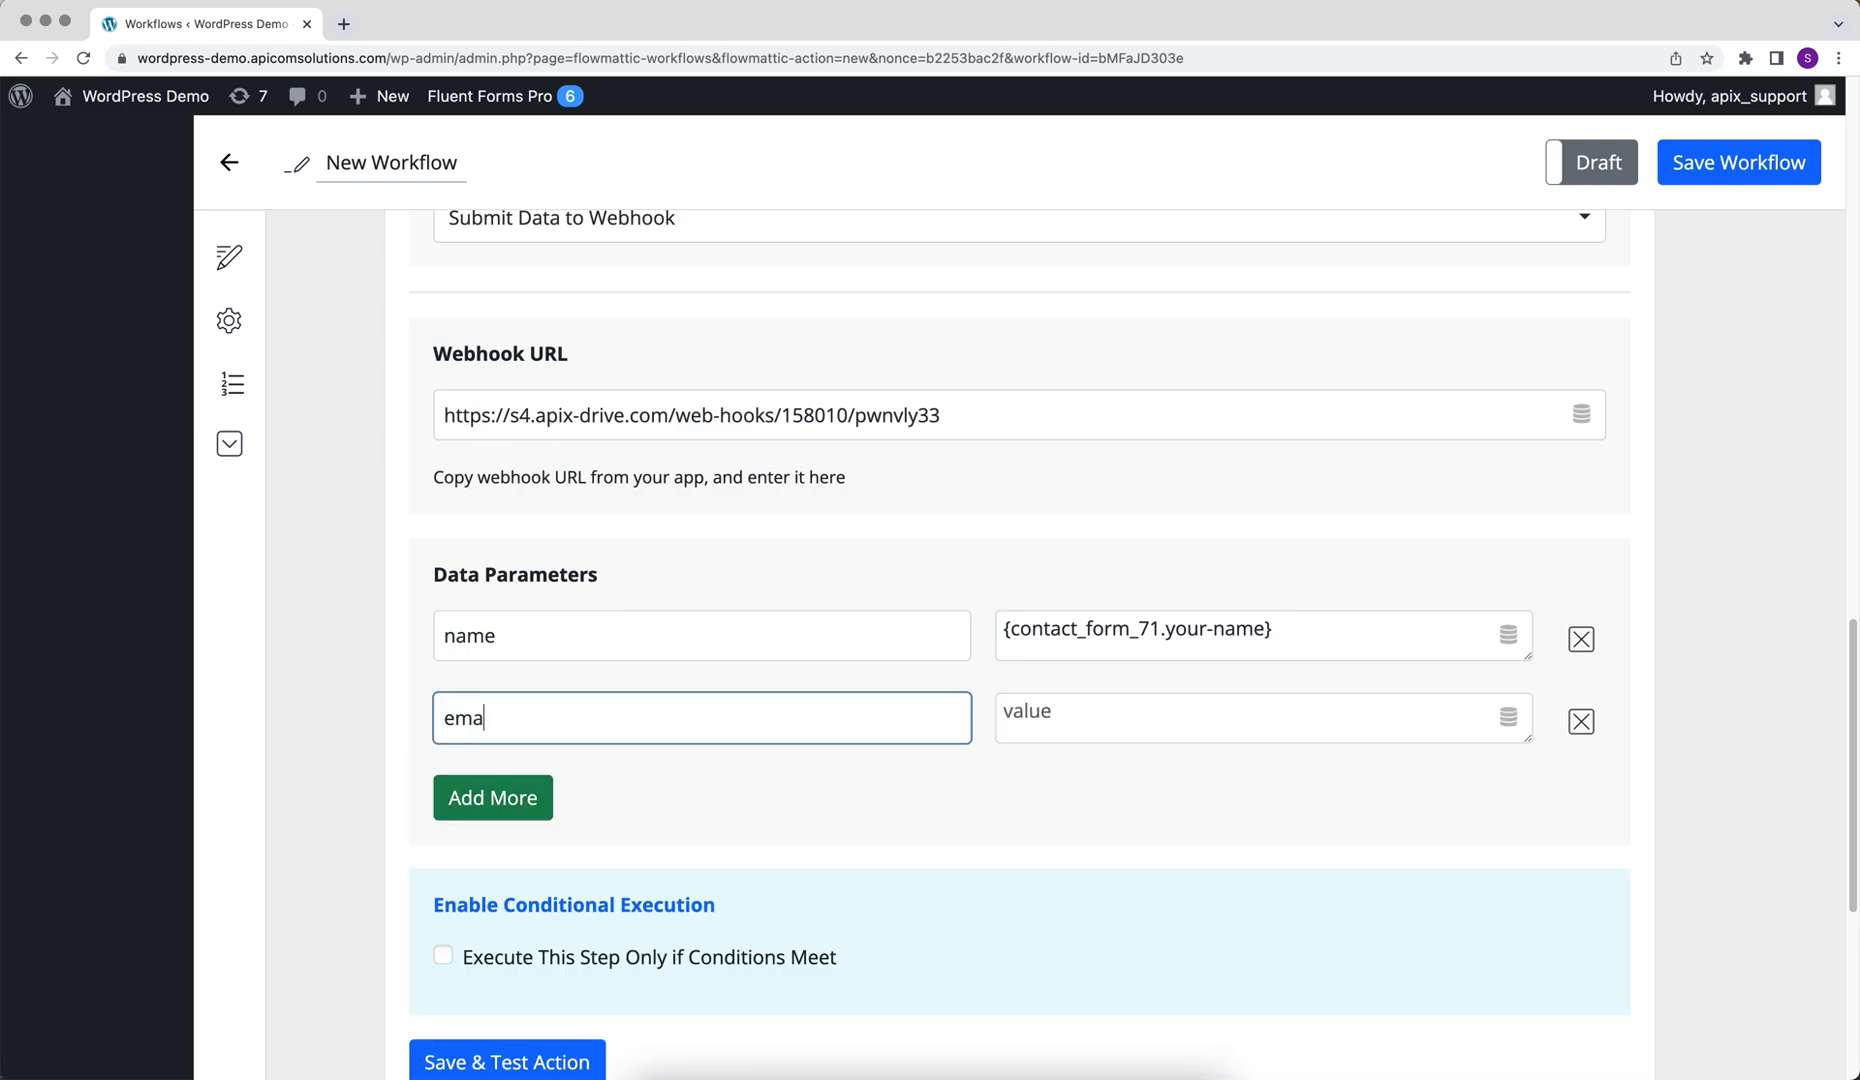
pyautogui.click(1062, 722)
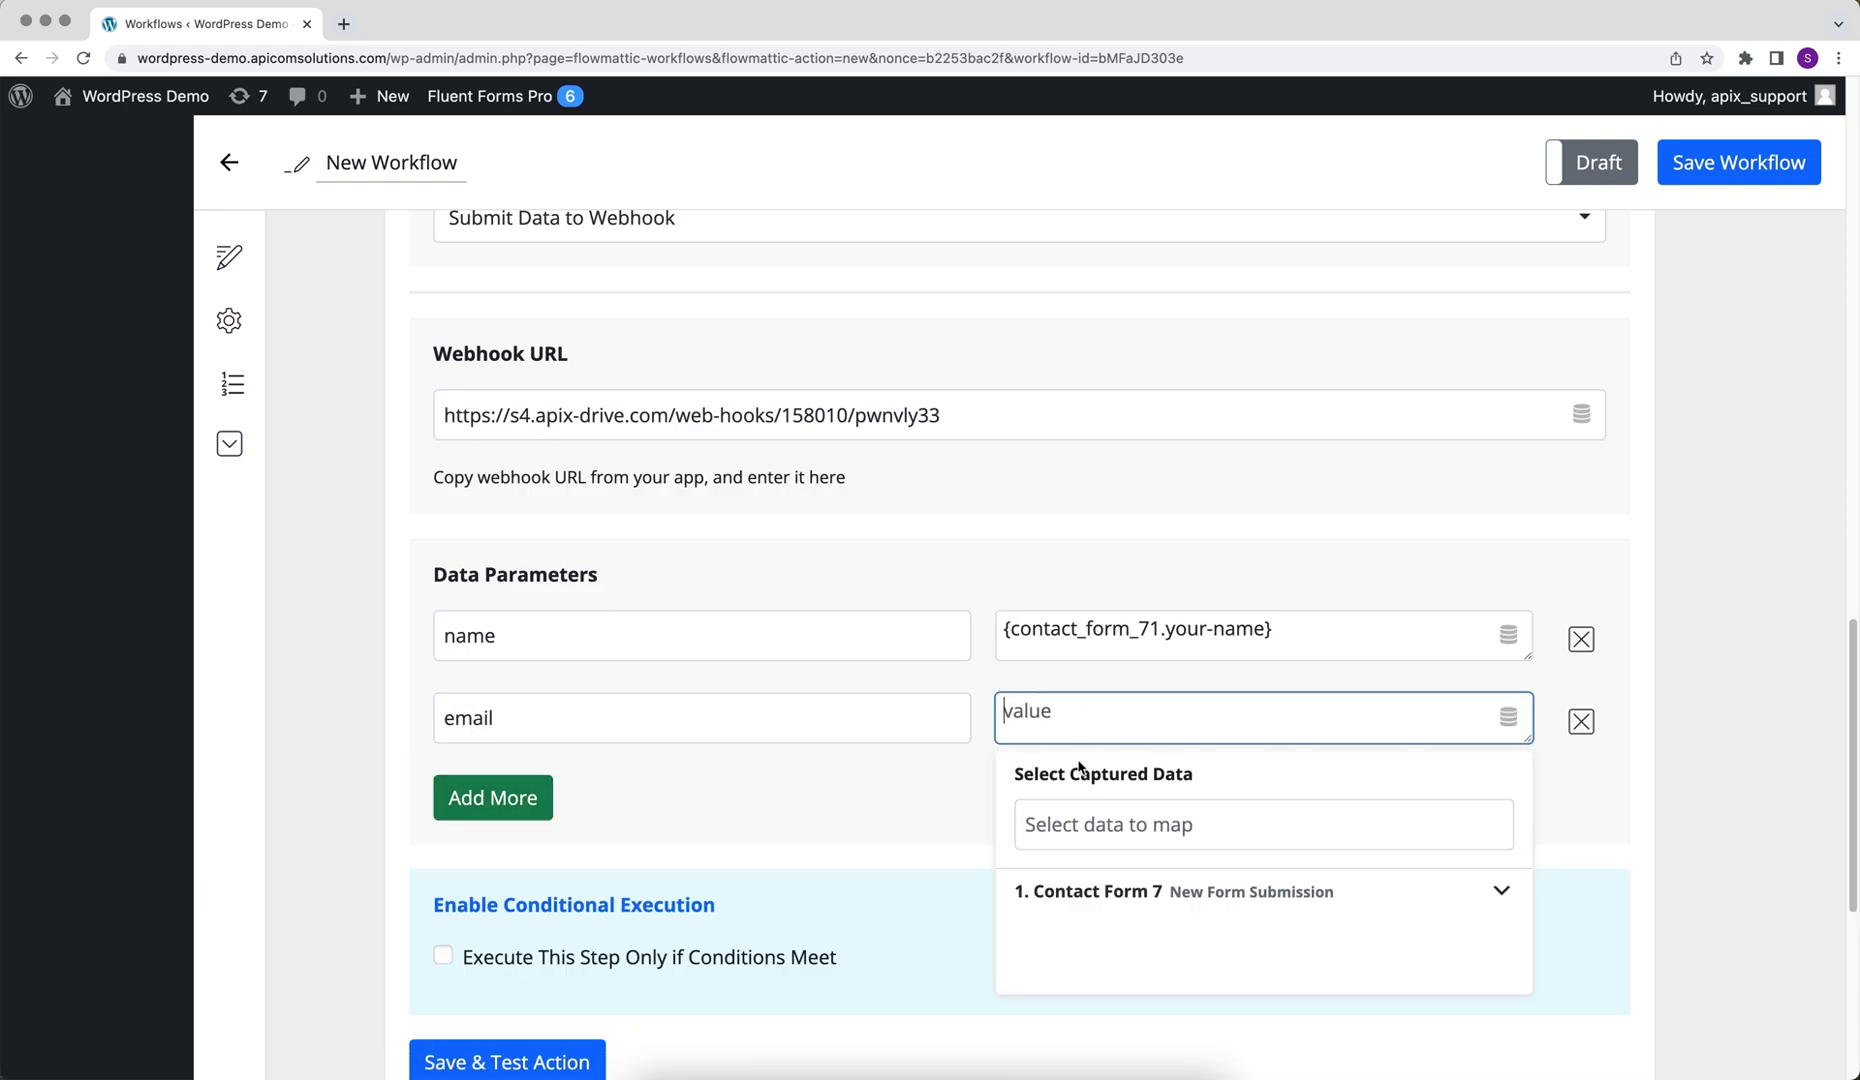
pyautogui.click(1100, 891)
pyautogui.click(1120, 985)
# Add a third data parameter with key subject mapped to the Contact Form 7 Your-subject field
pyautogui.click(506, 798)
pyautogui.click(506, 800)
pyautogui.write('subject')
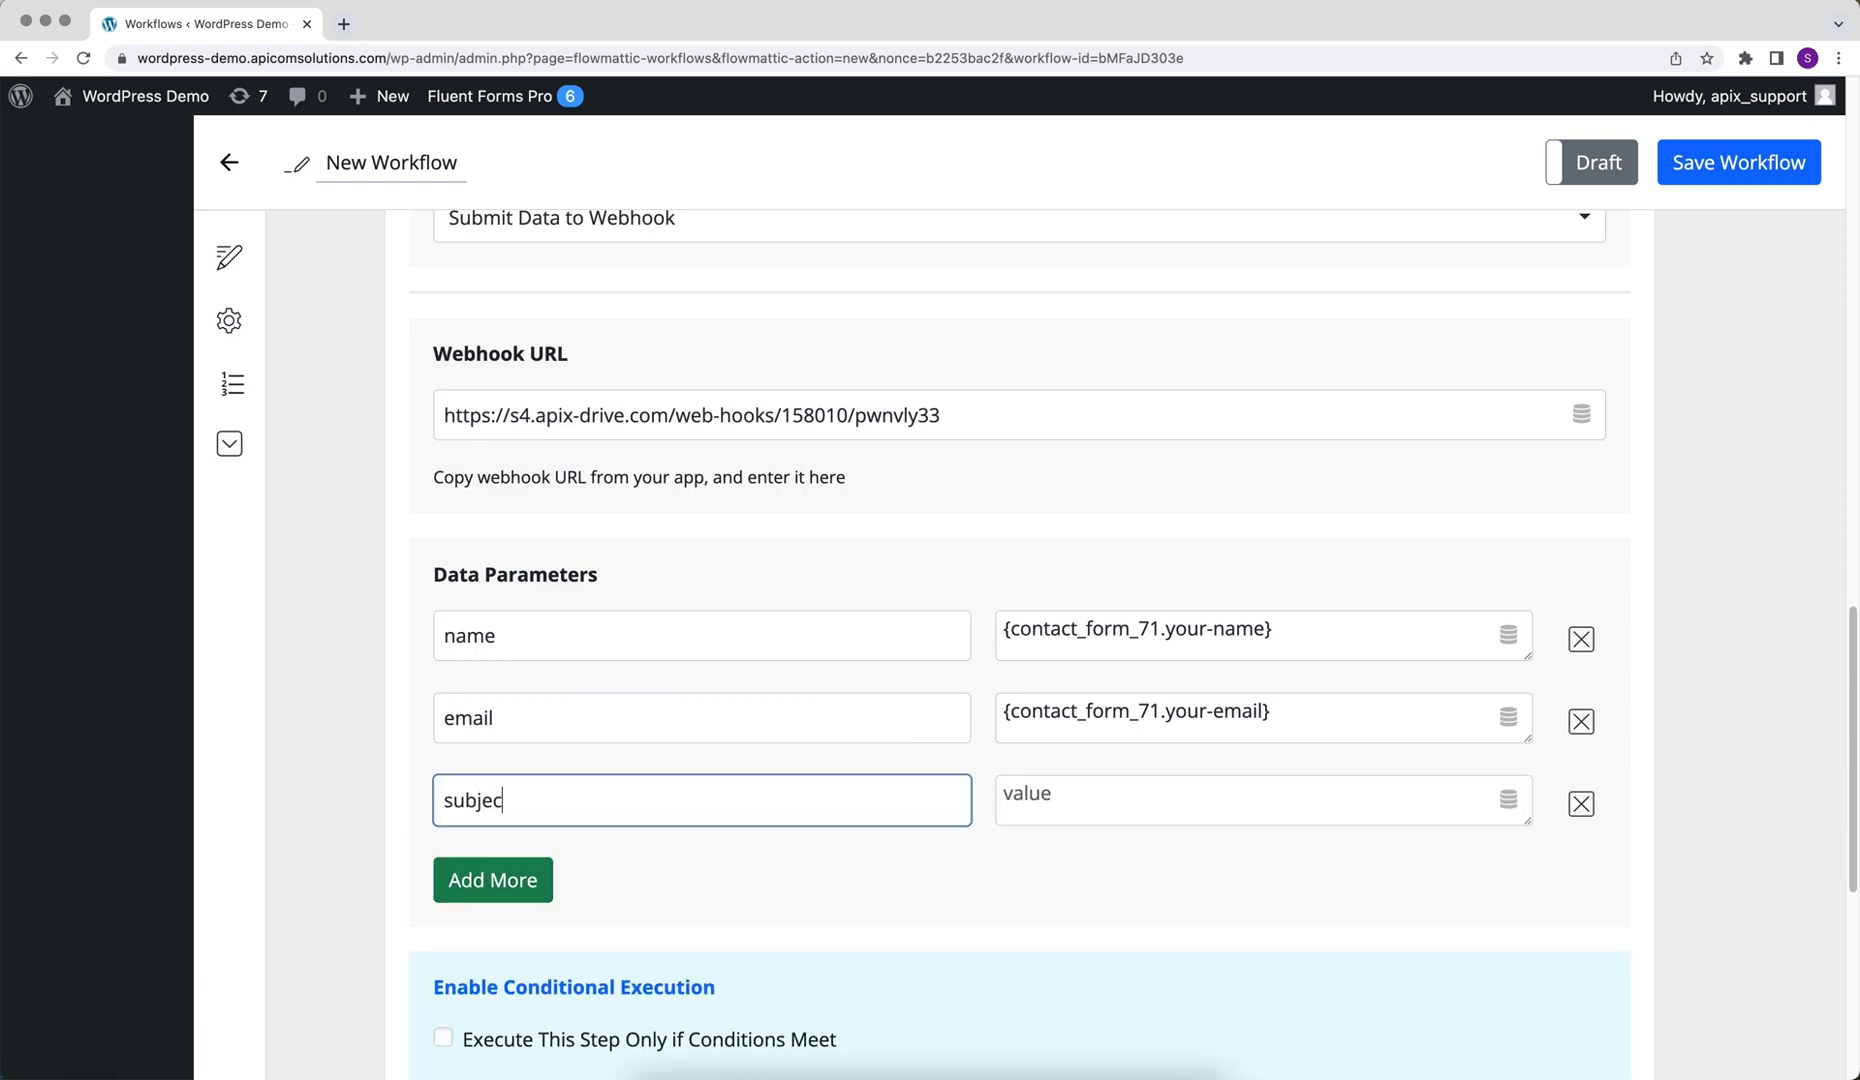
pyautogui.click(1059, 810)
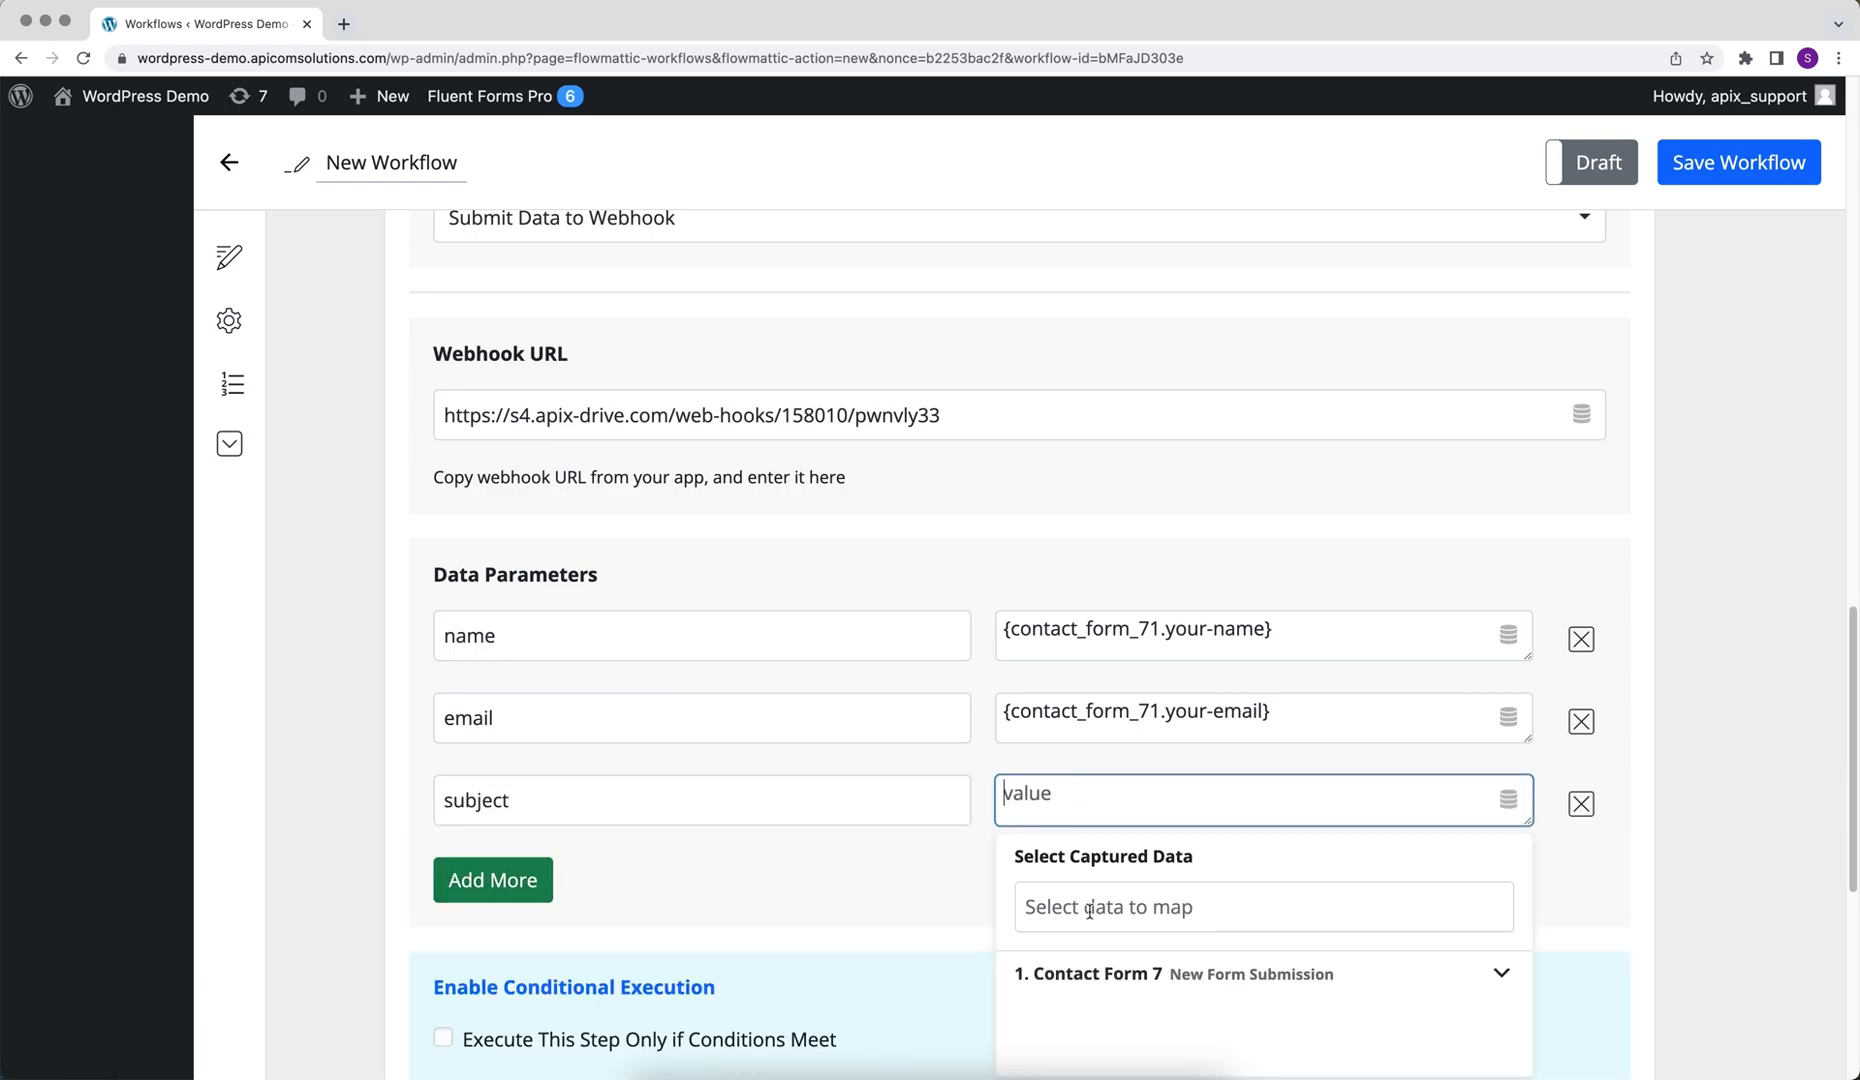
pyautogui.click(1098, 973)
pyautogui.click(1108, 1021)
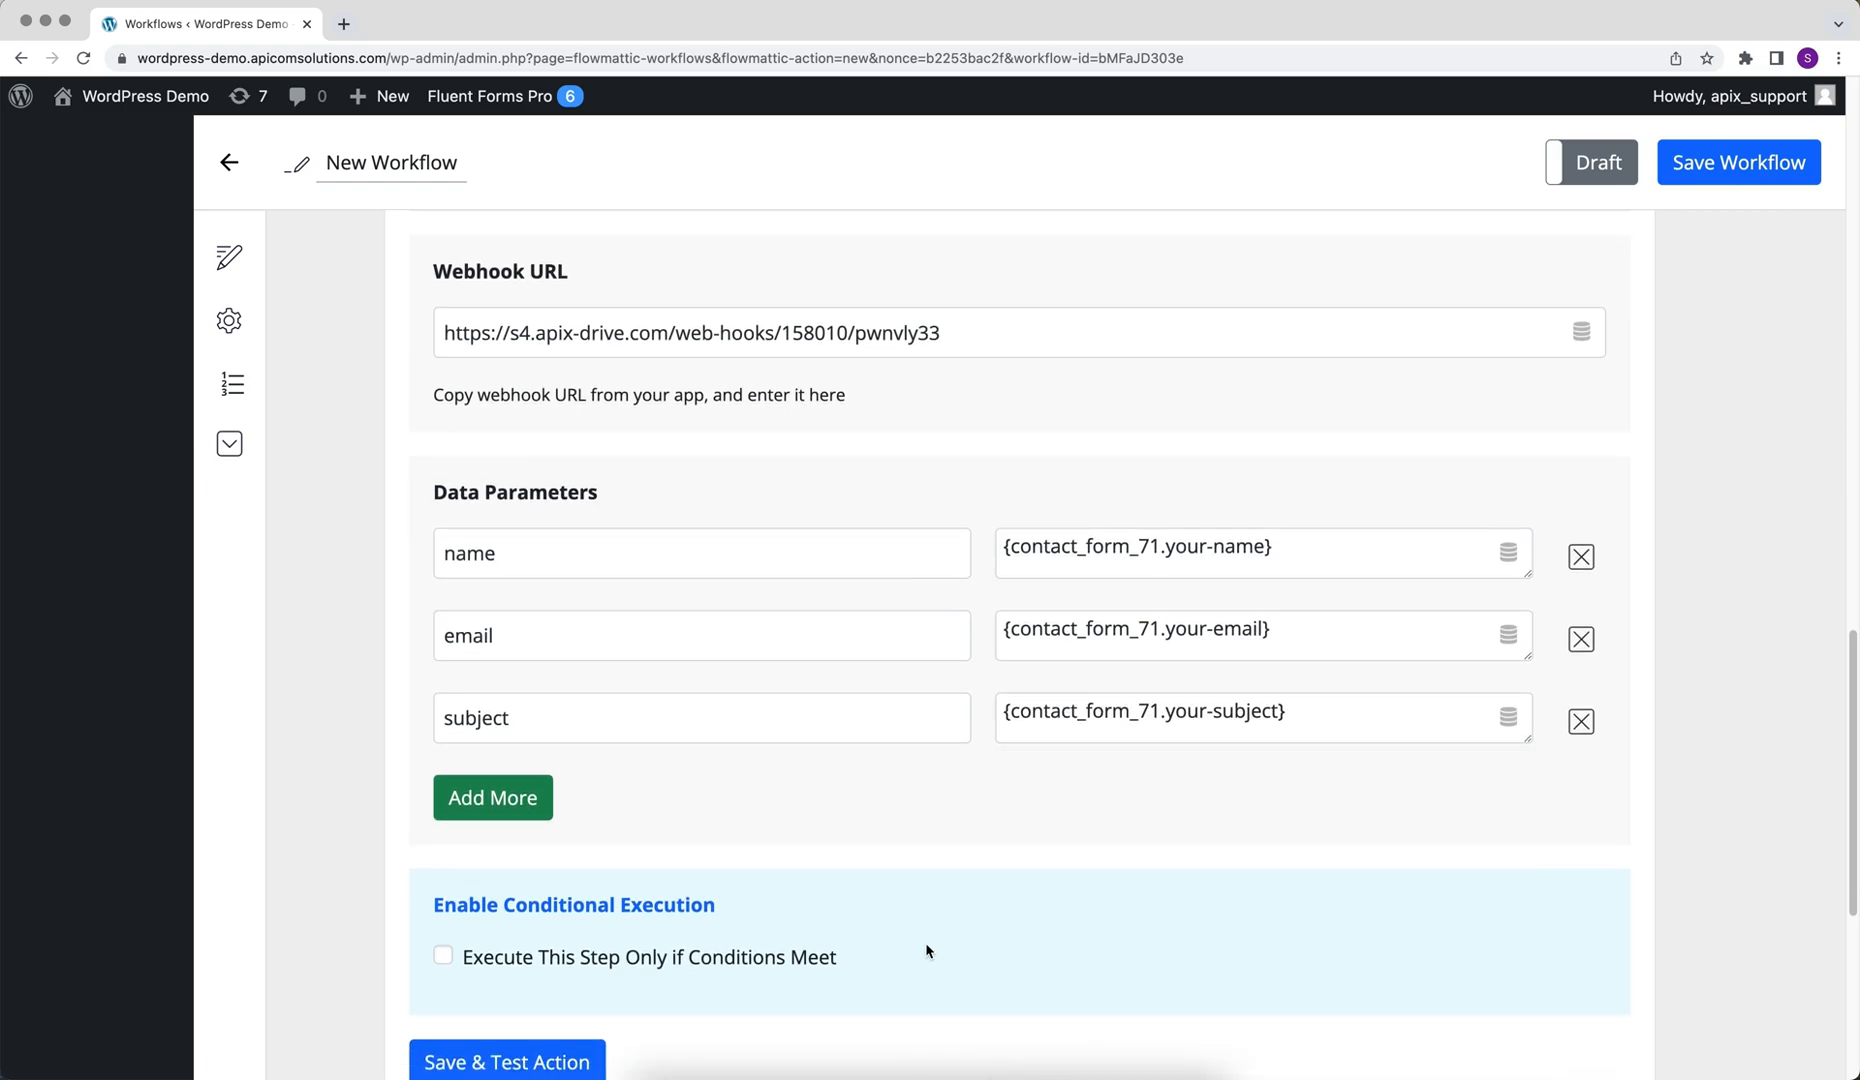
# Add a fourth data parameter with key message mapped to the Contact Form 7 Your-message field
pyautogui.click(527, 812)
pyautogui.click(473, 798)
pyautogui.write('m')
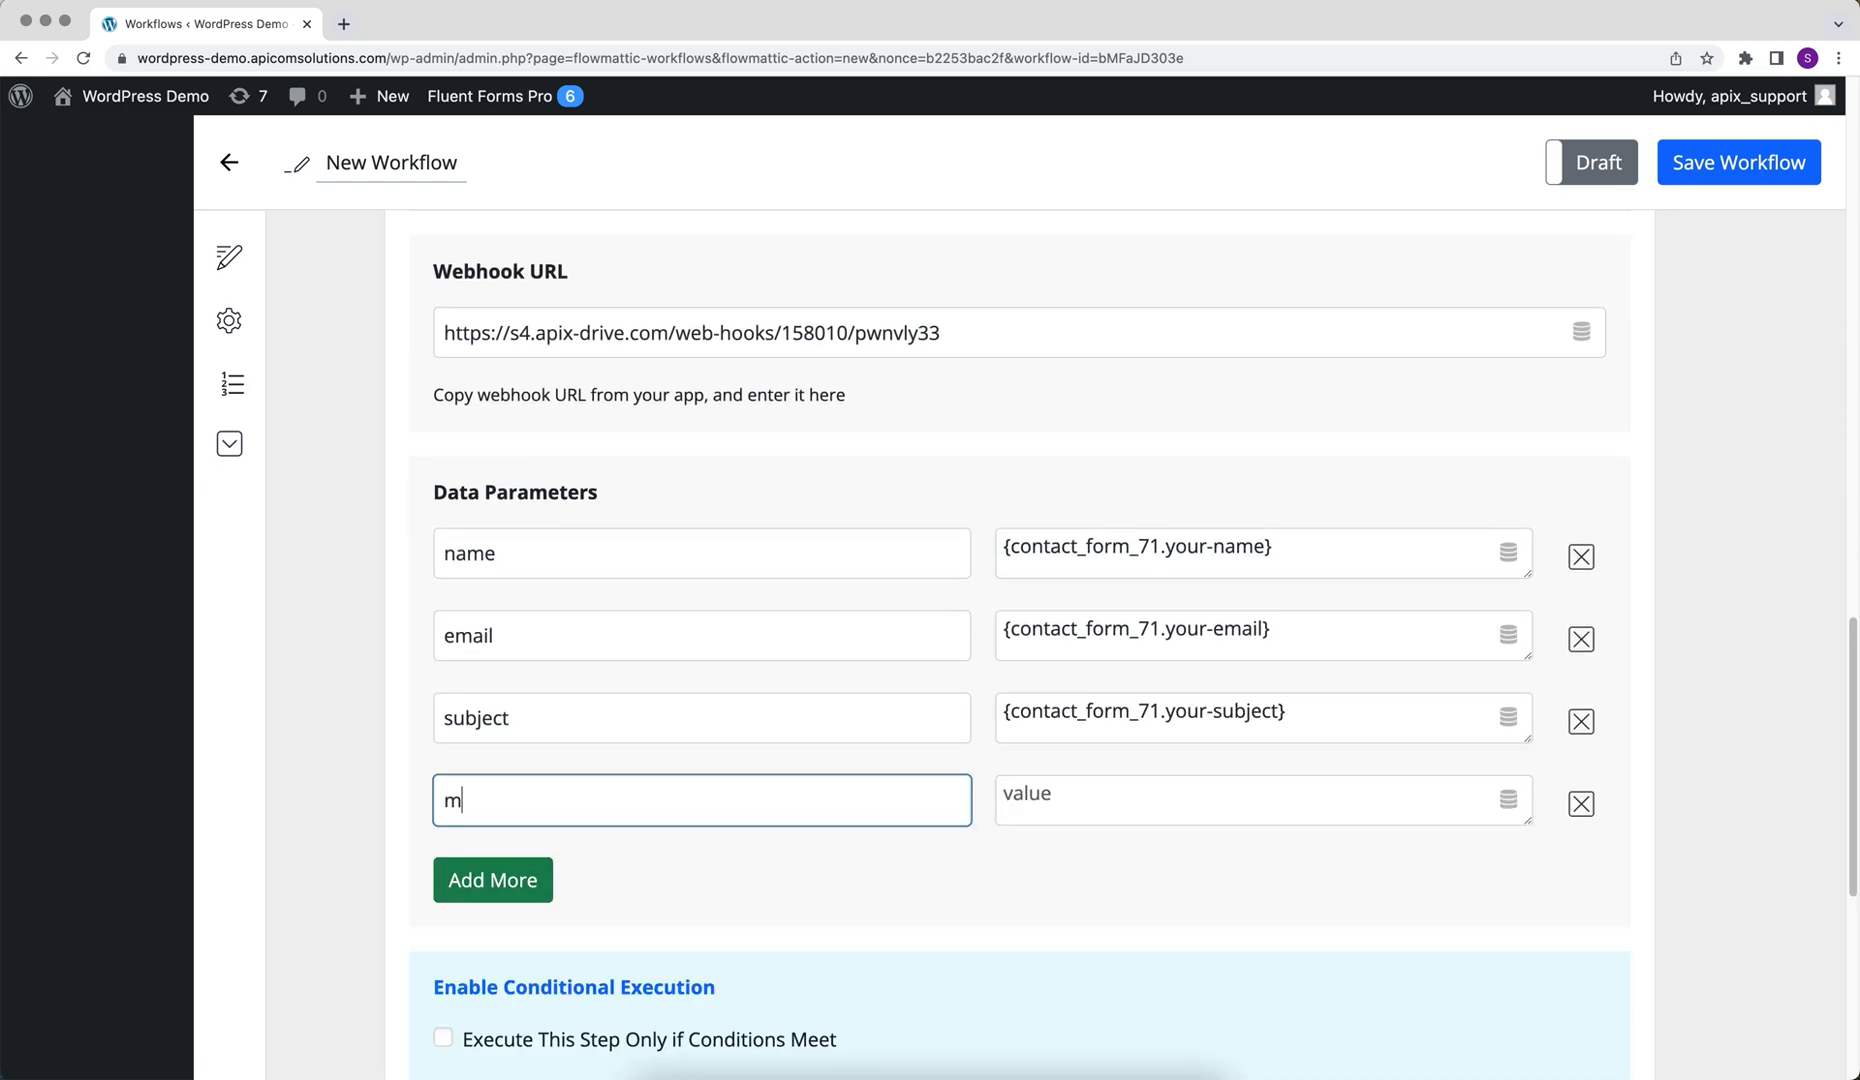
pyautogui.write('essage')
pyautogui.click(1042, 797)
pyautogui.click(1083, 978)
pyautogui.scroll(-2, 1083, 978)
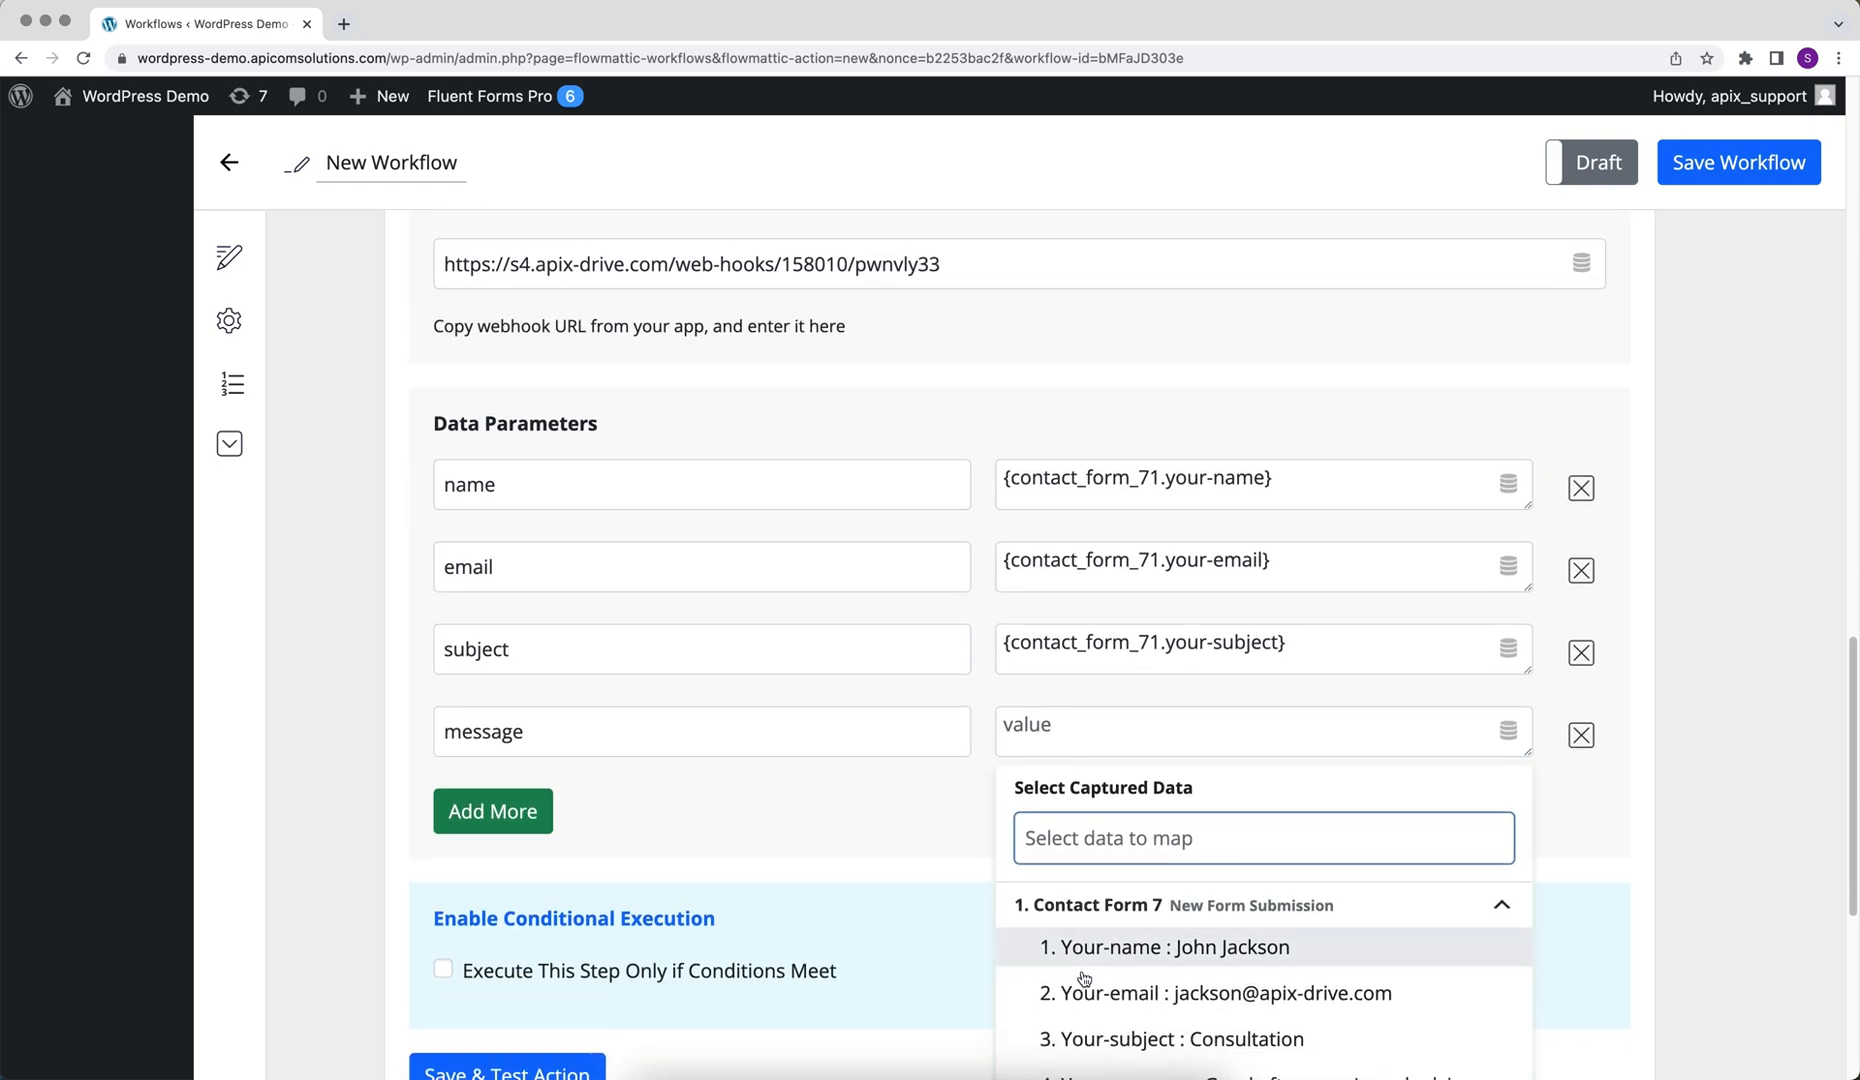
pyautogui.click(1111, 1036)
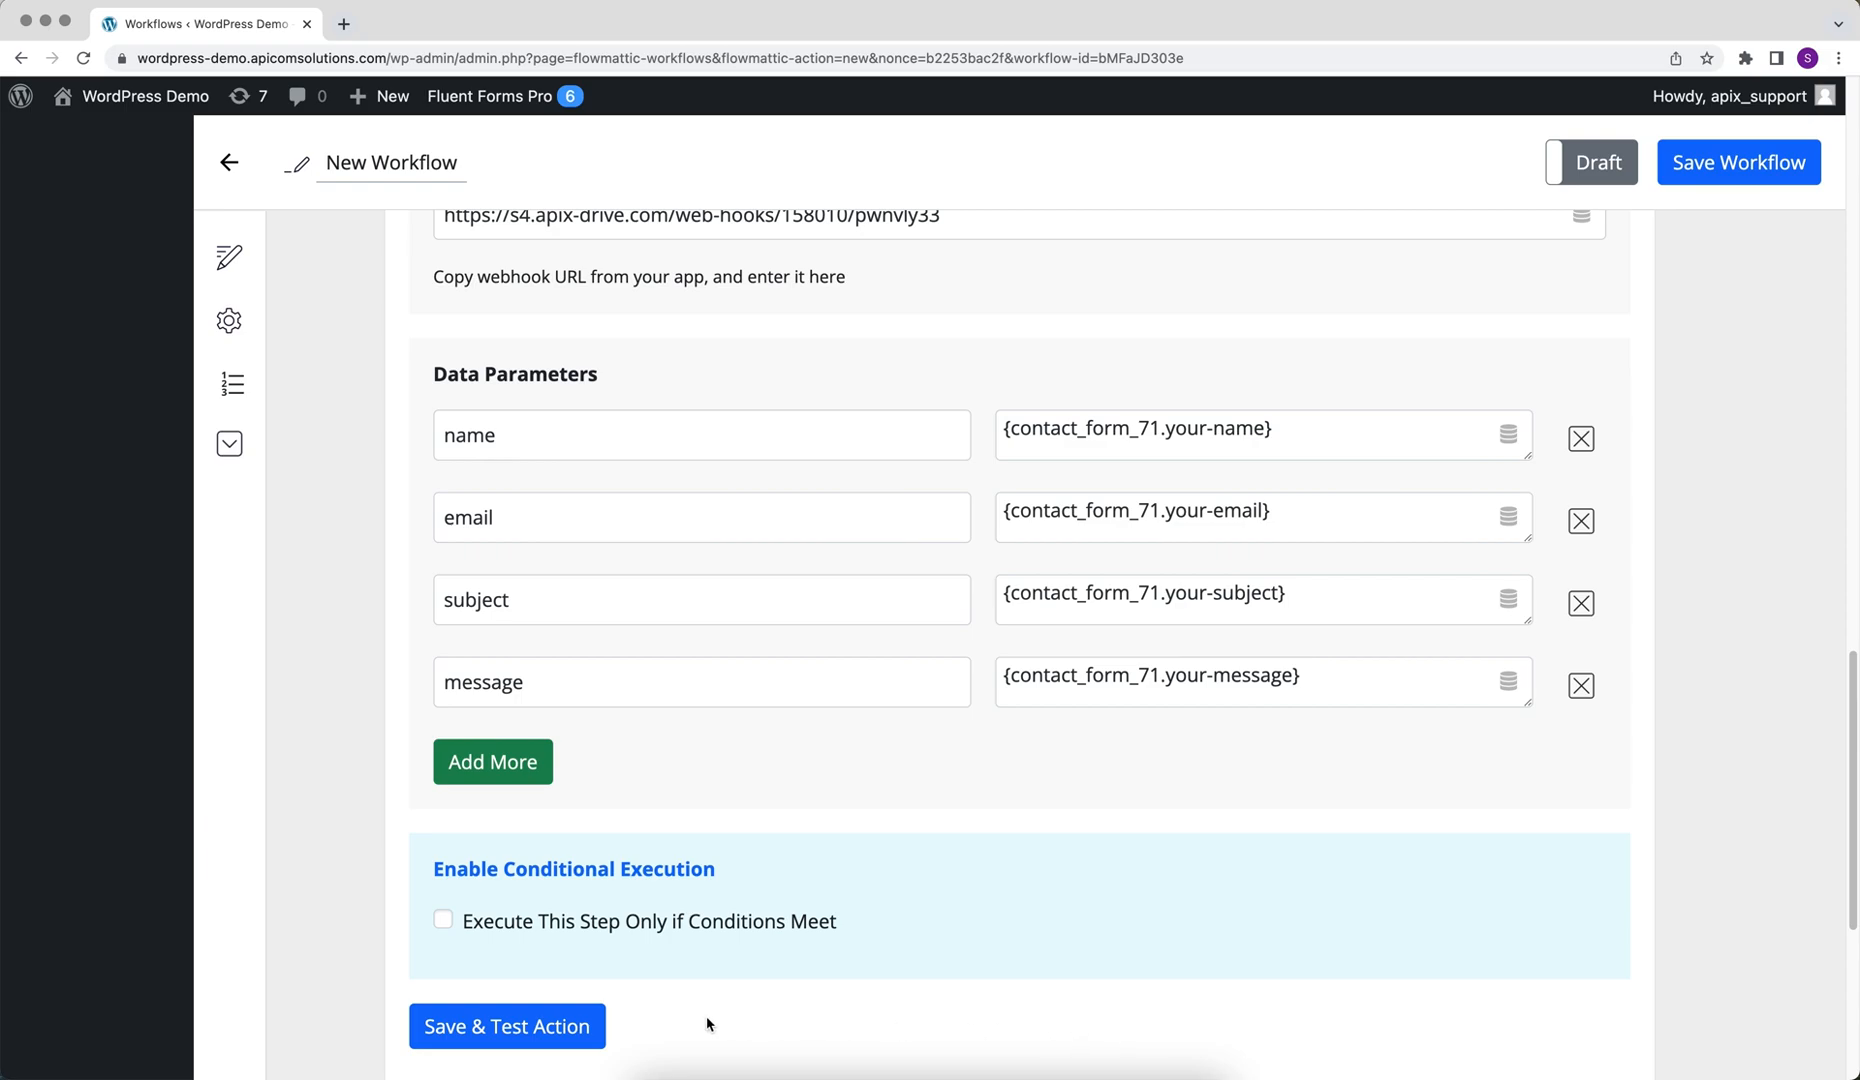
# Save and test the webhook action, switch the workflow from Draft to Live and save the workflow
pyautogui.click(524, 1027)
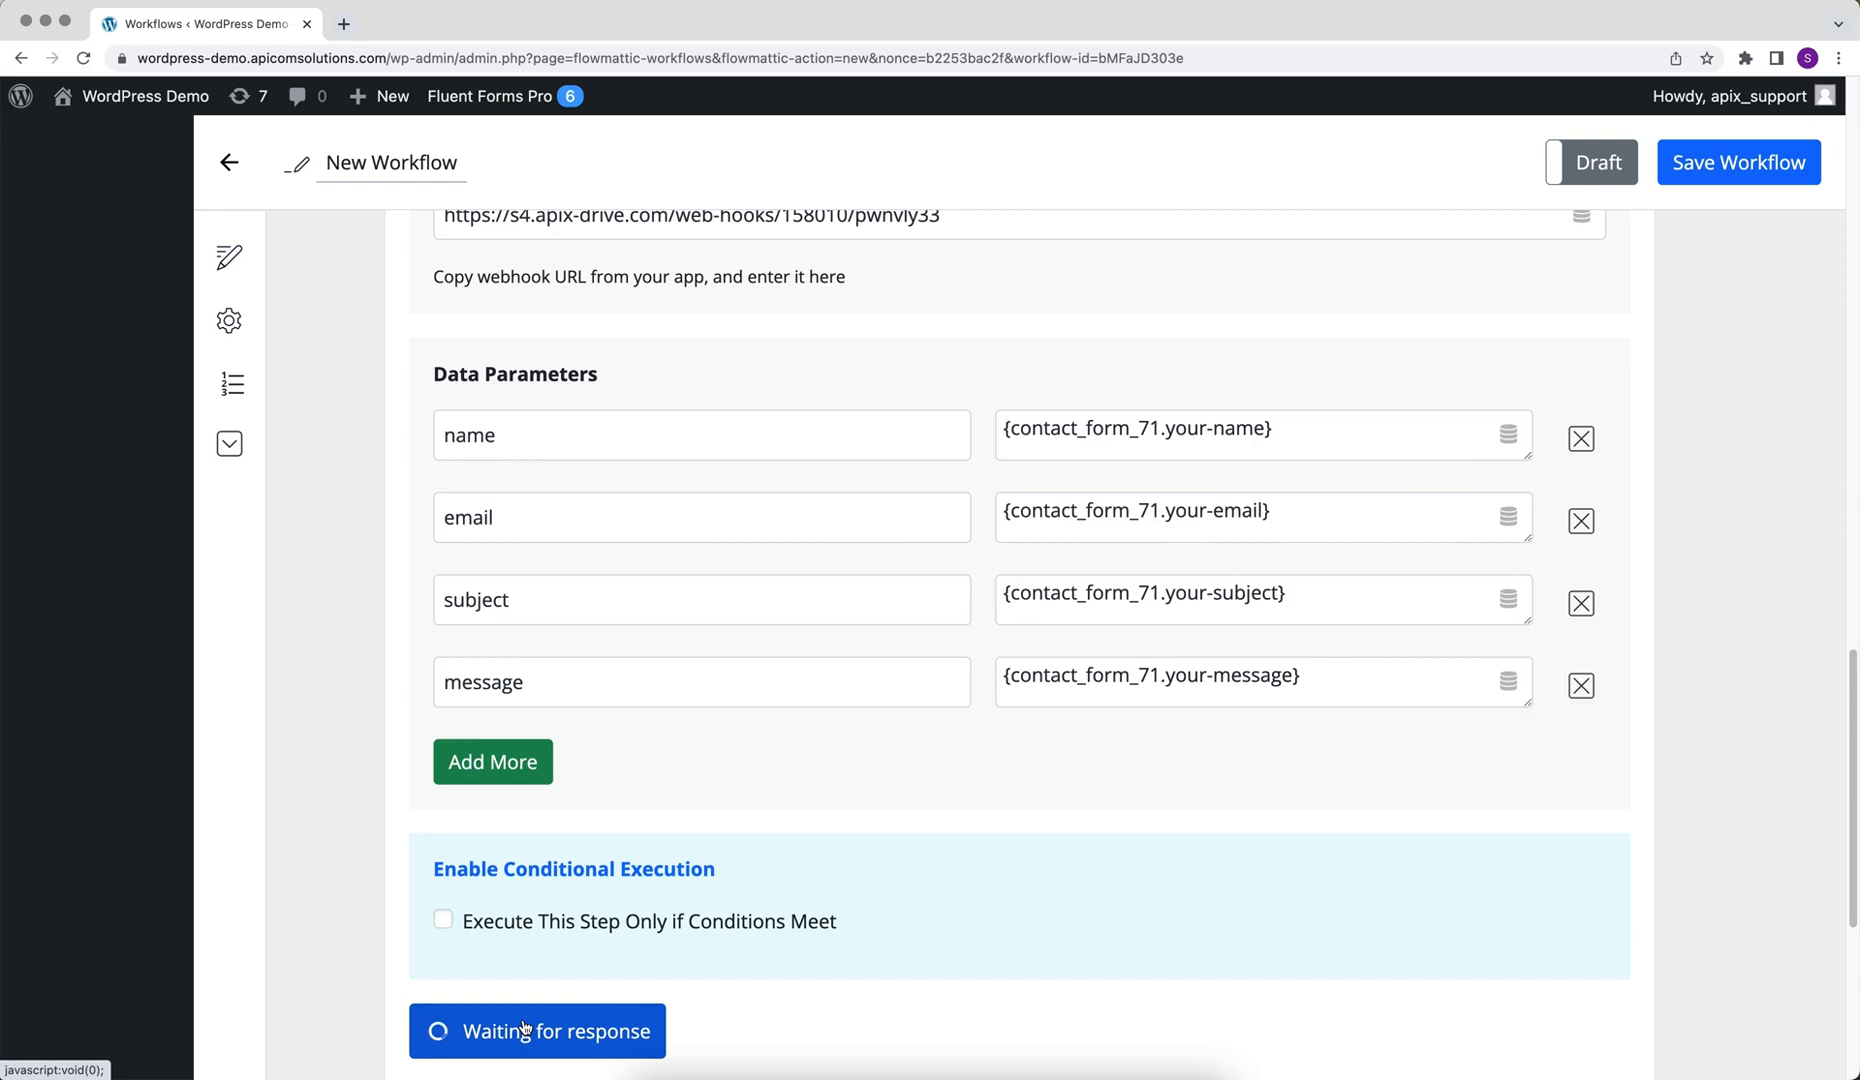
pyautogui.click(1595, 163)
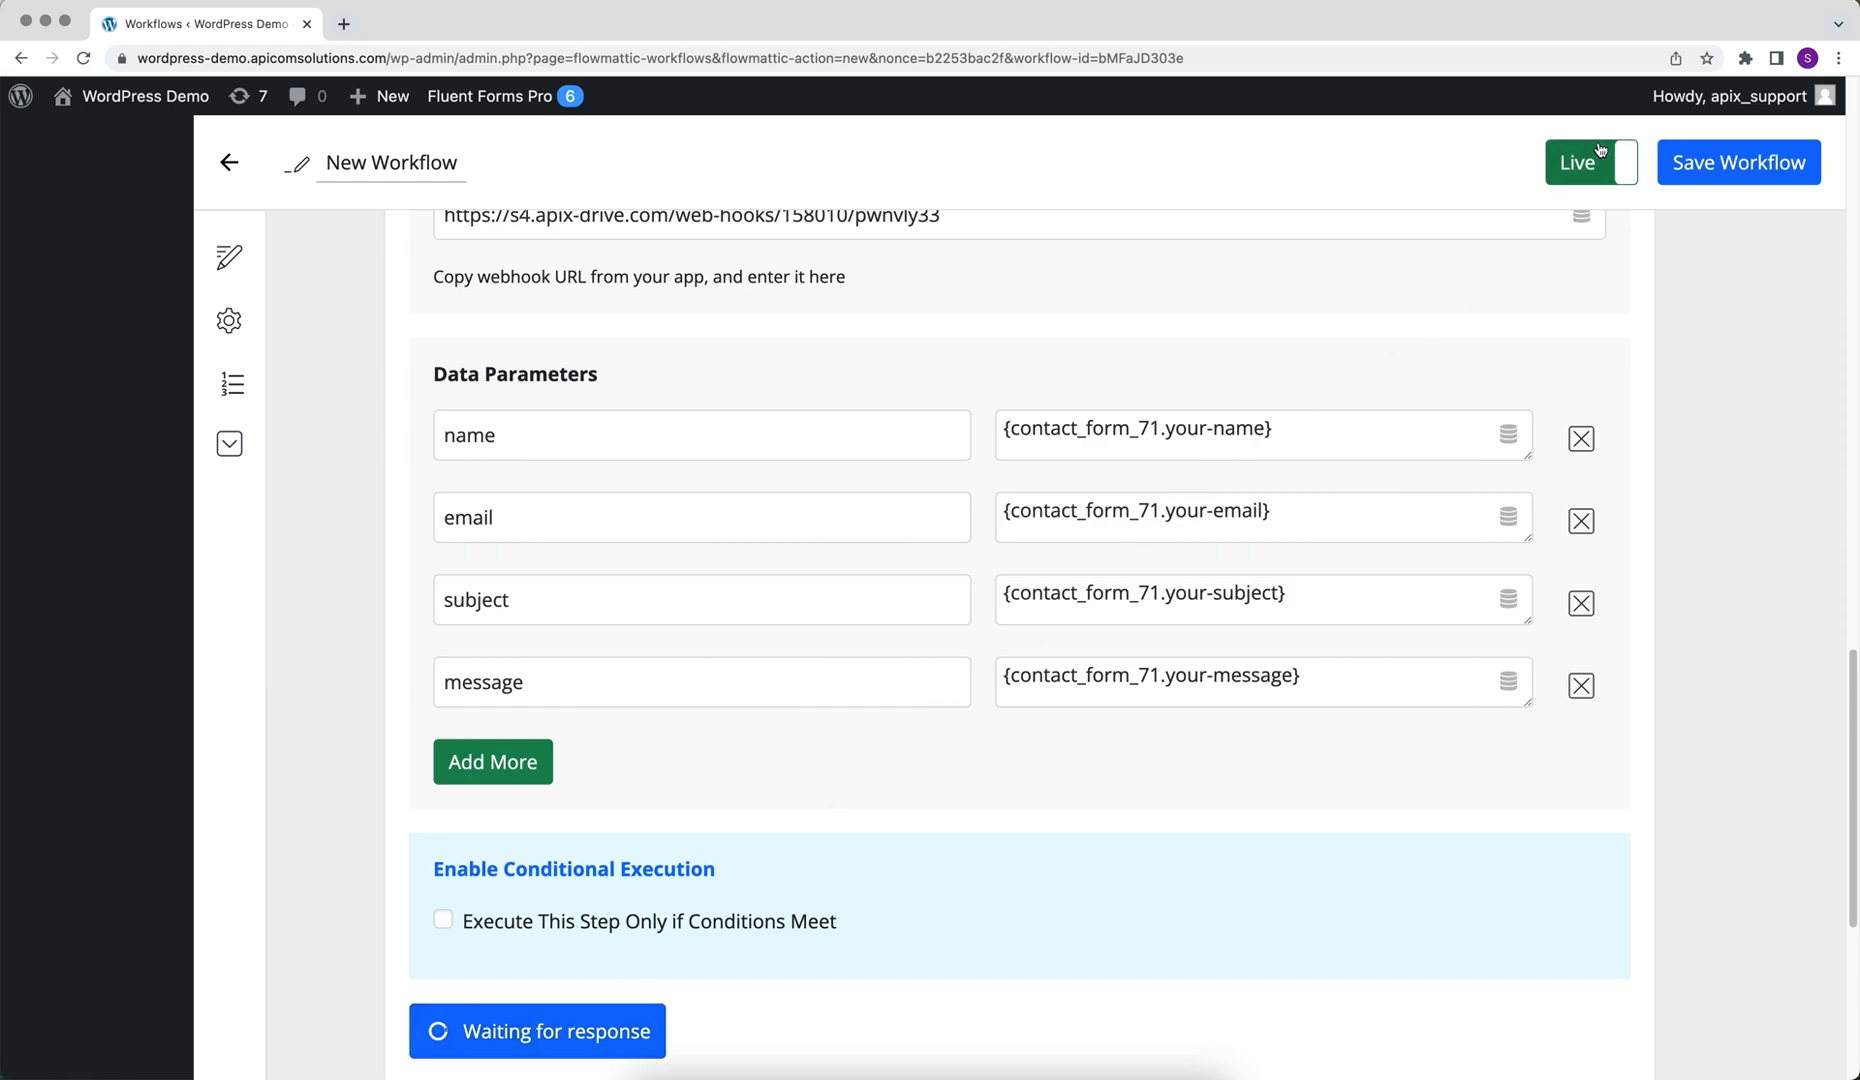
pyautogui.click(1686, 152)
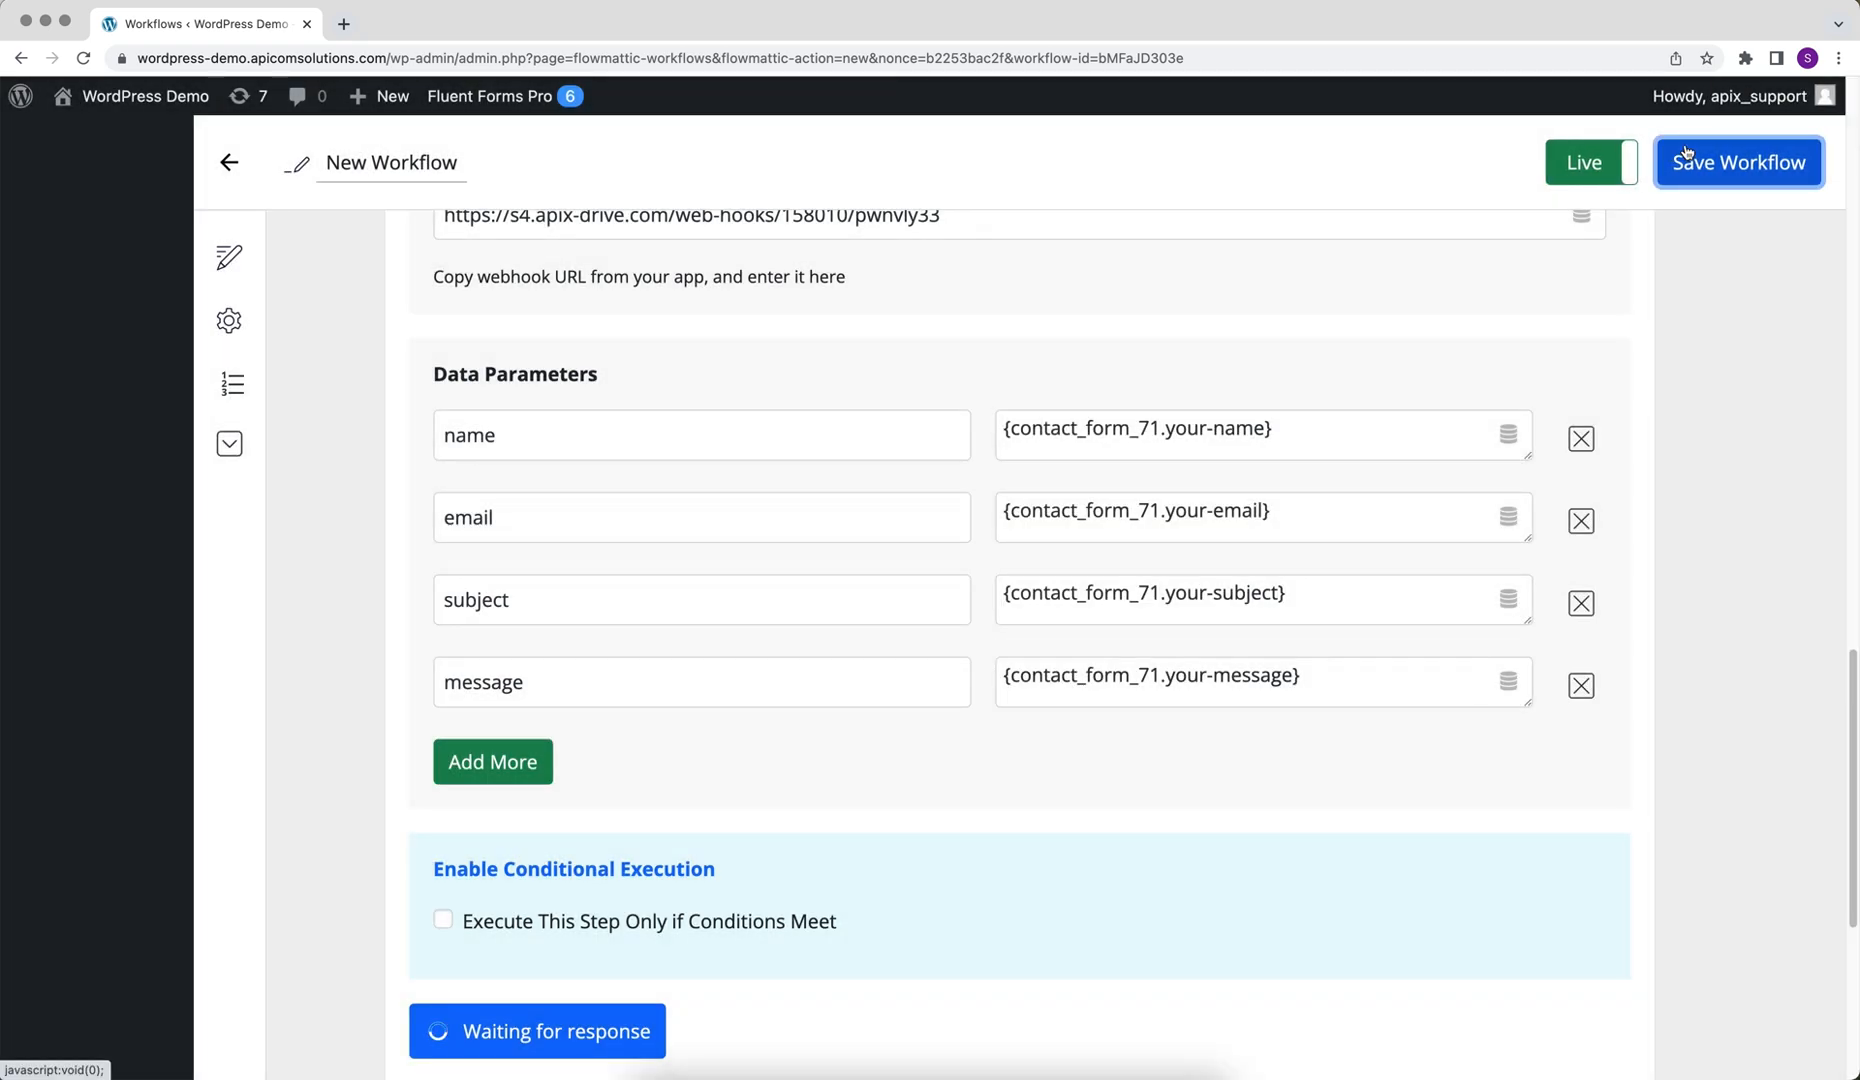
# Switch to ApiX-Drive and finish the data source setup, skipping the filter and accepting the loaded test data
pyautogui.press('super+grave')
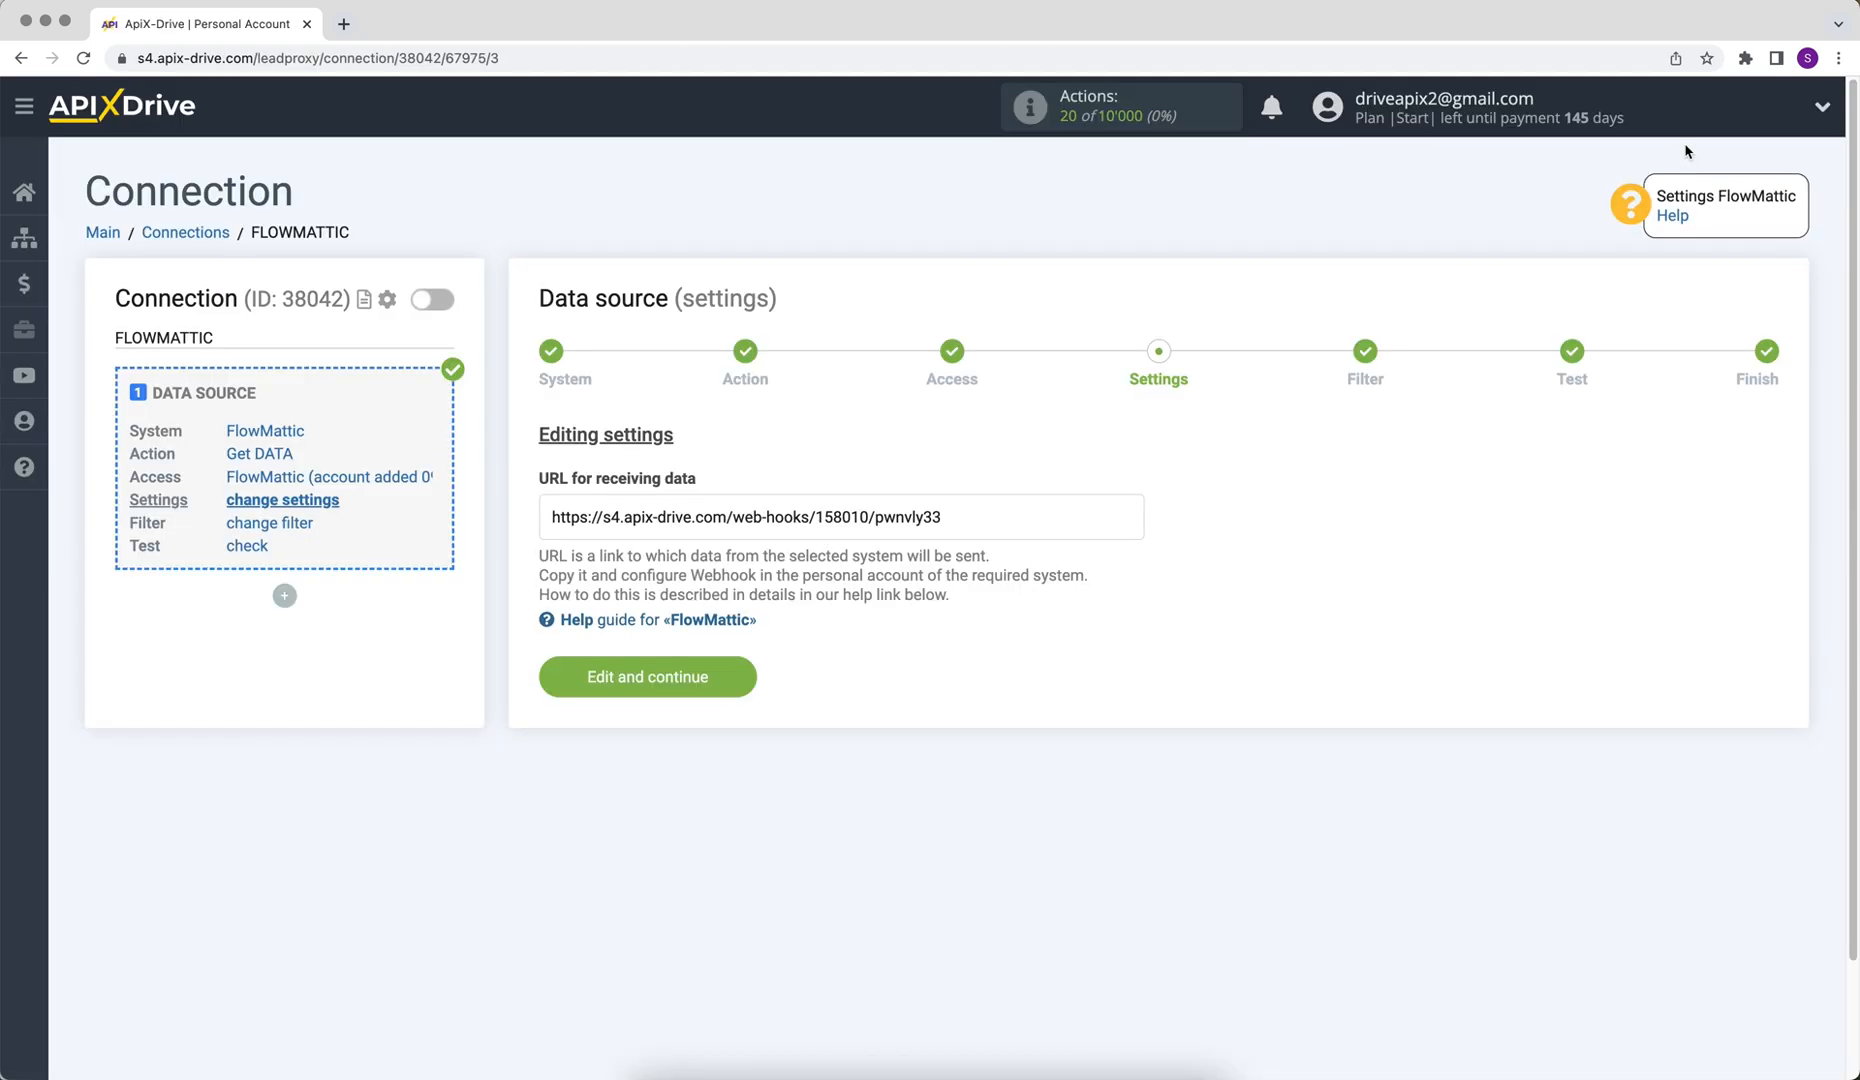
pyautogui.click(561, 664)
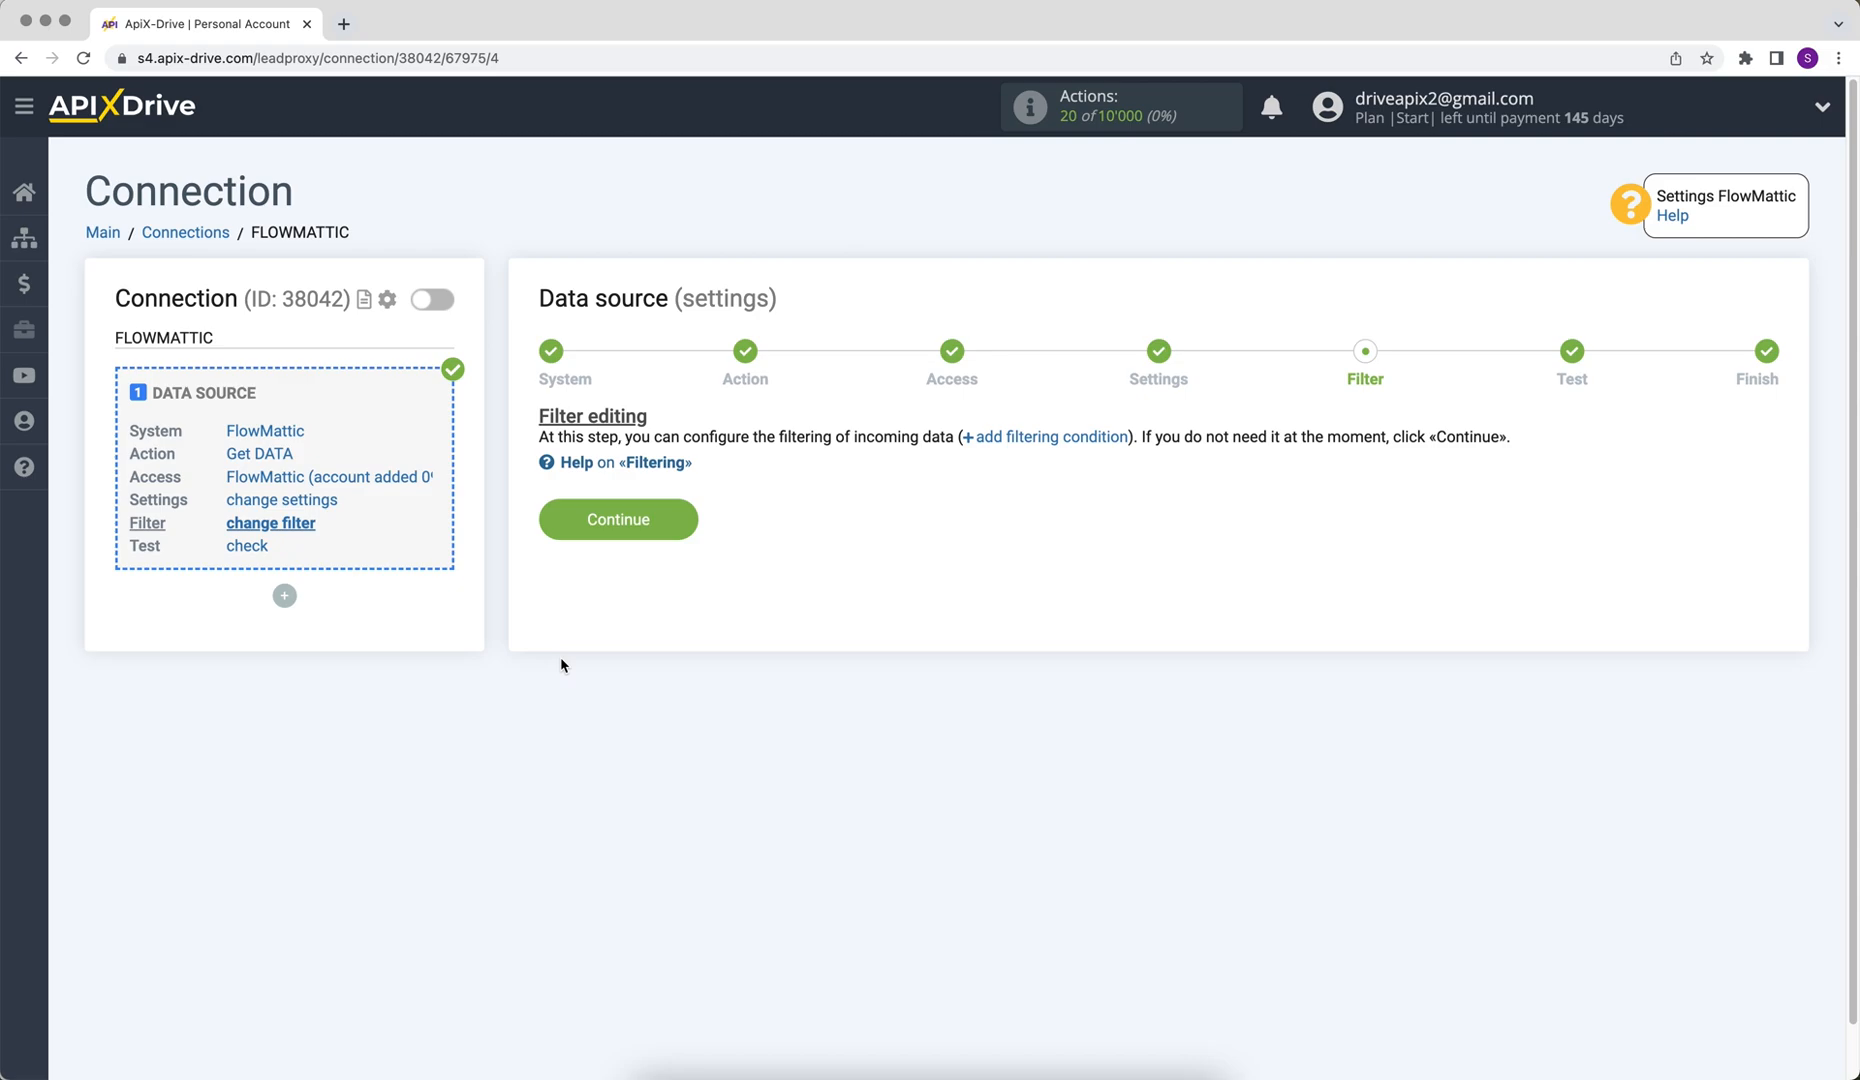
pyautogui.click(563, 528)
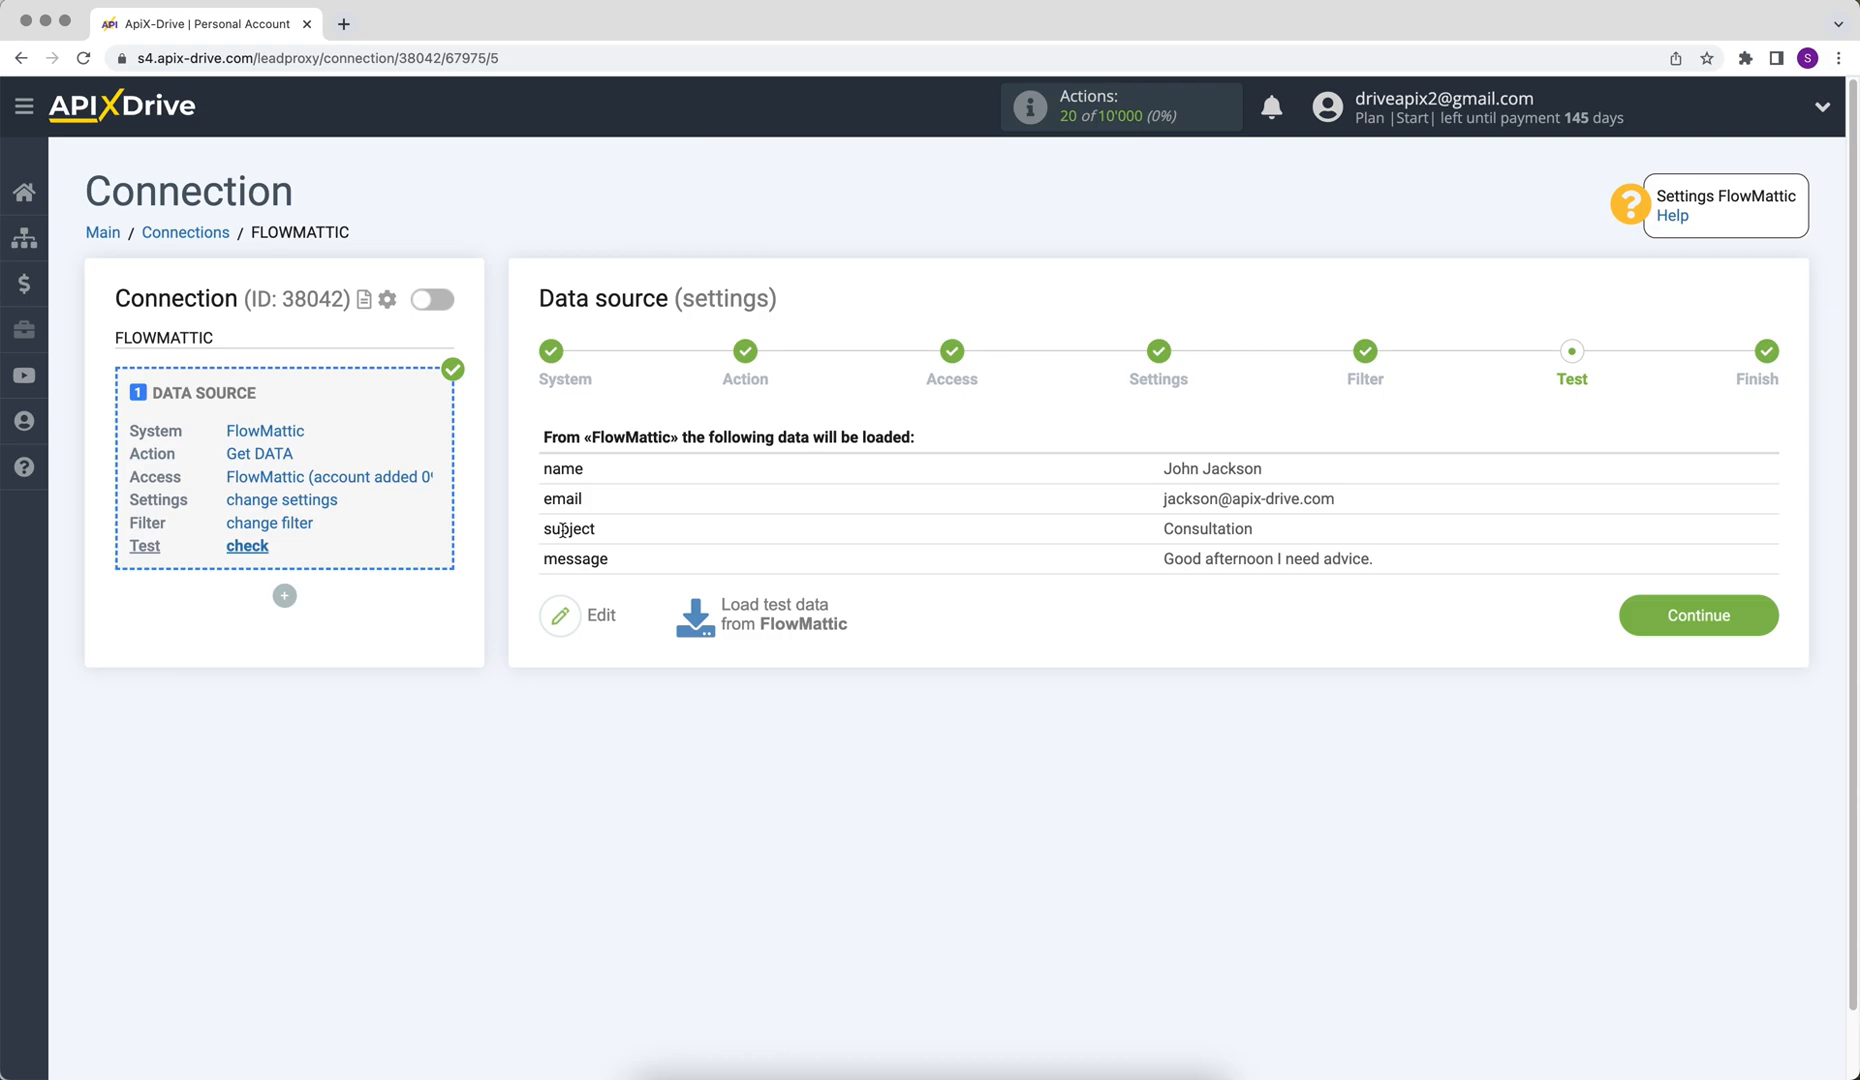
pyautogui.click(1636, 637)
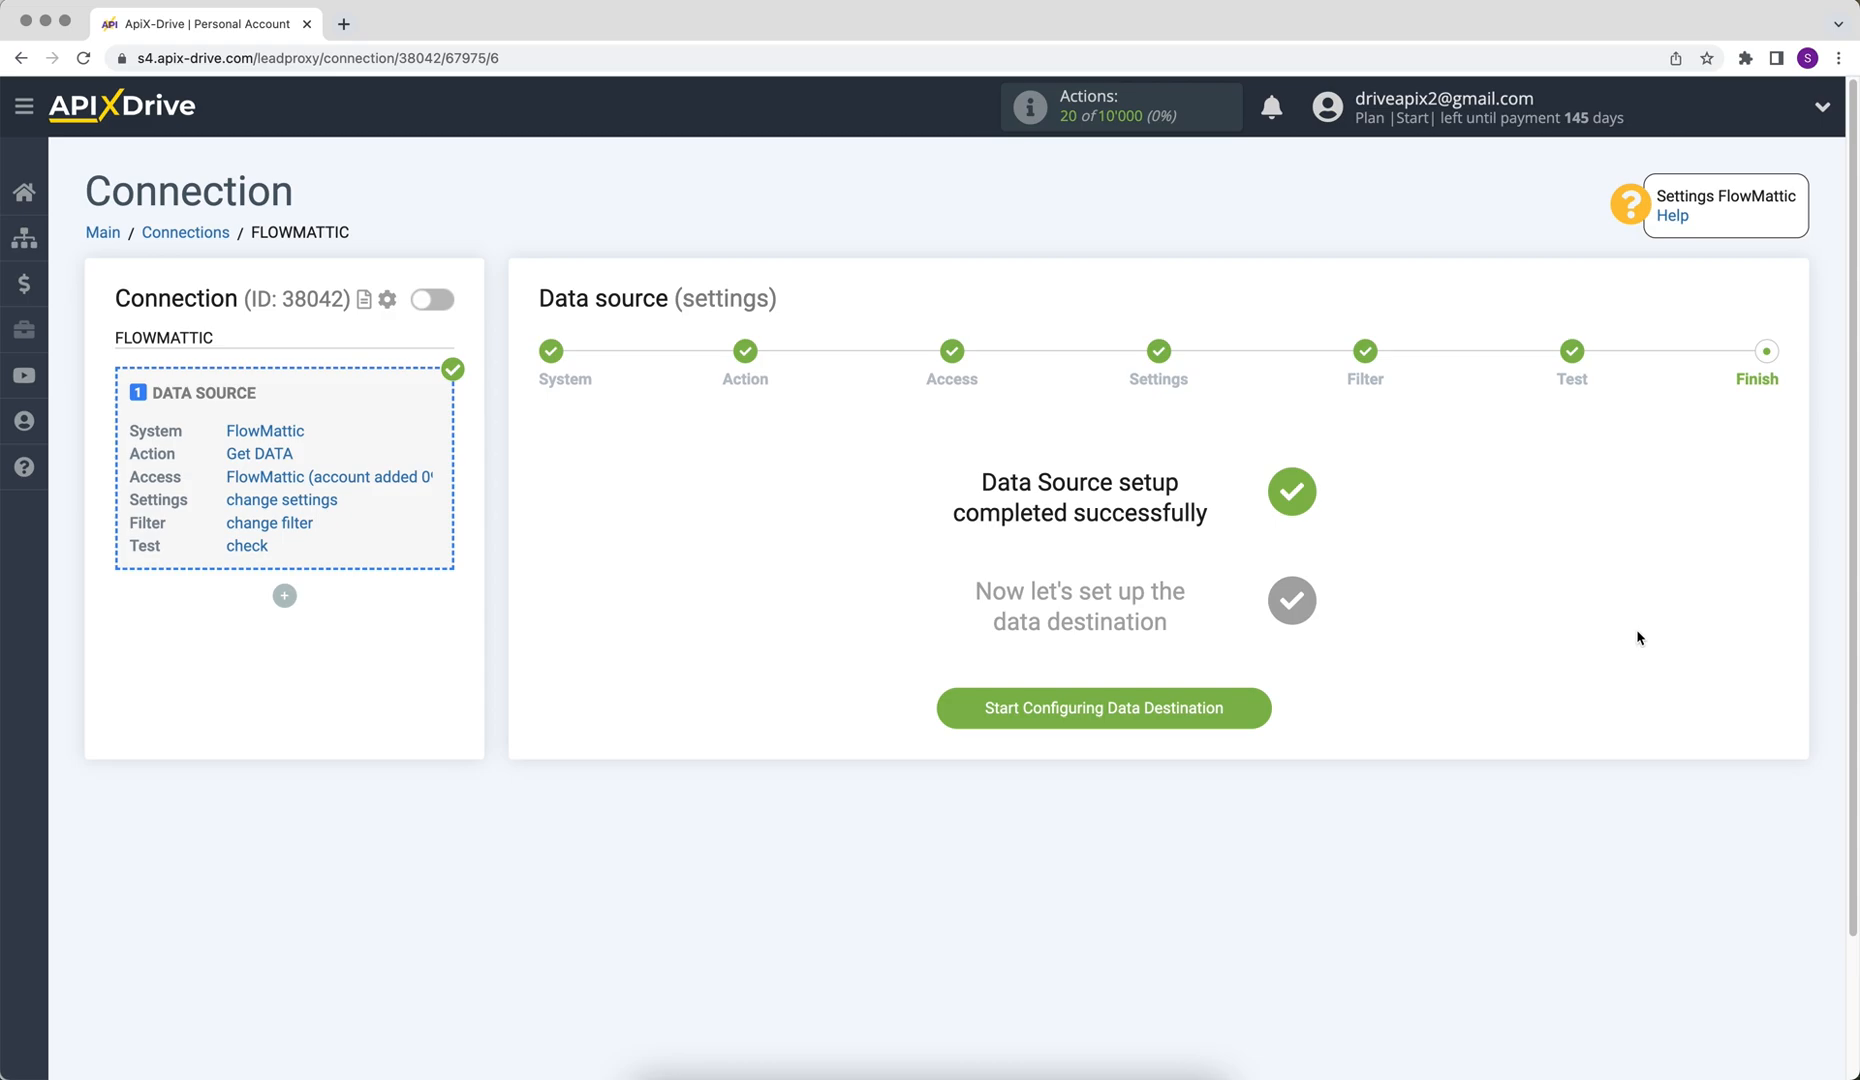
# Start configuring the data destination and select Google Sheets as the system
pyautogui.click(984, 722)
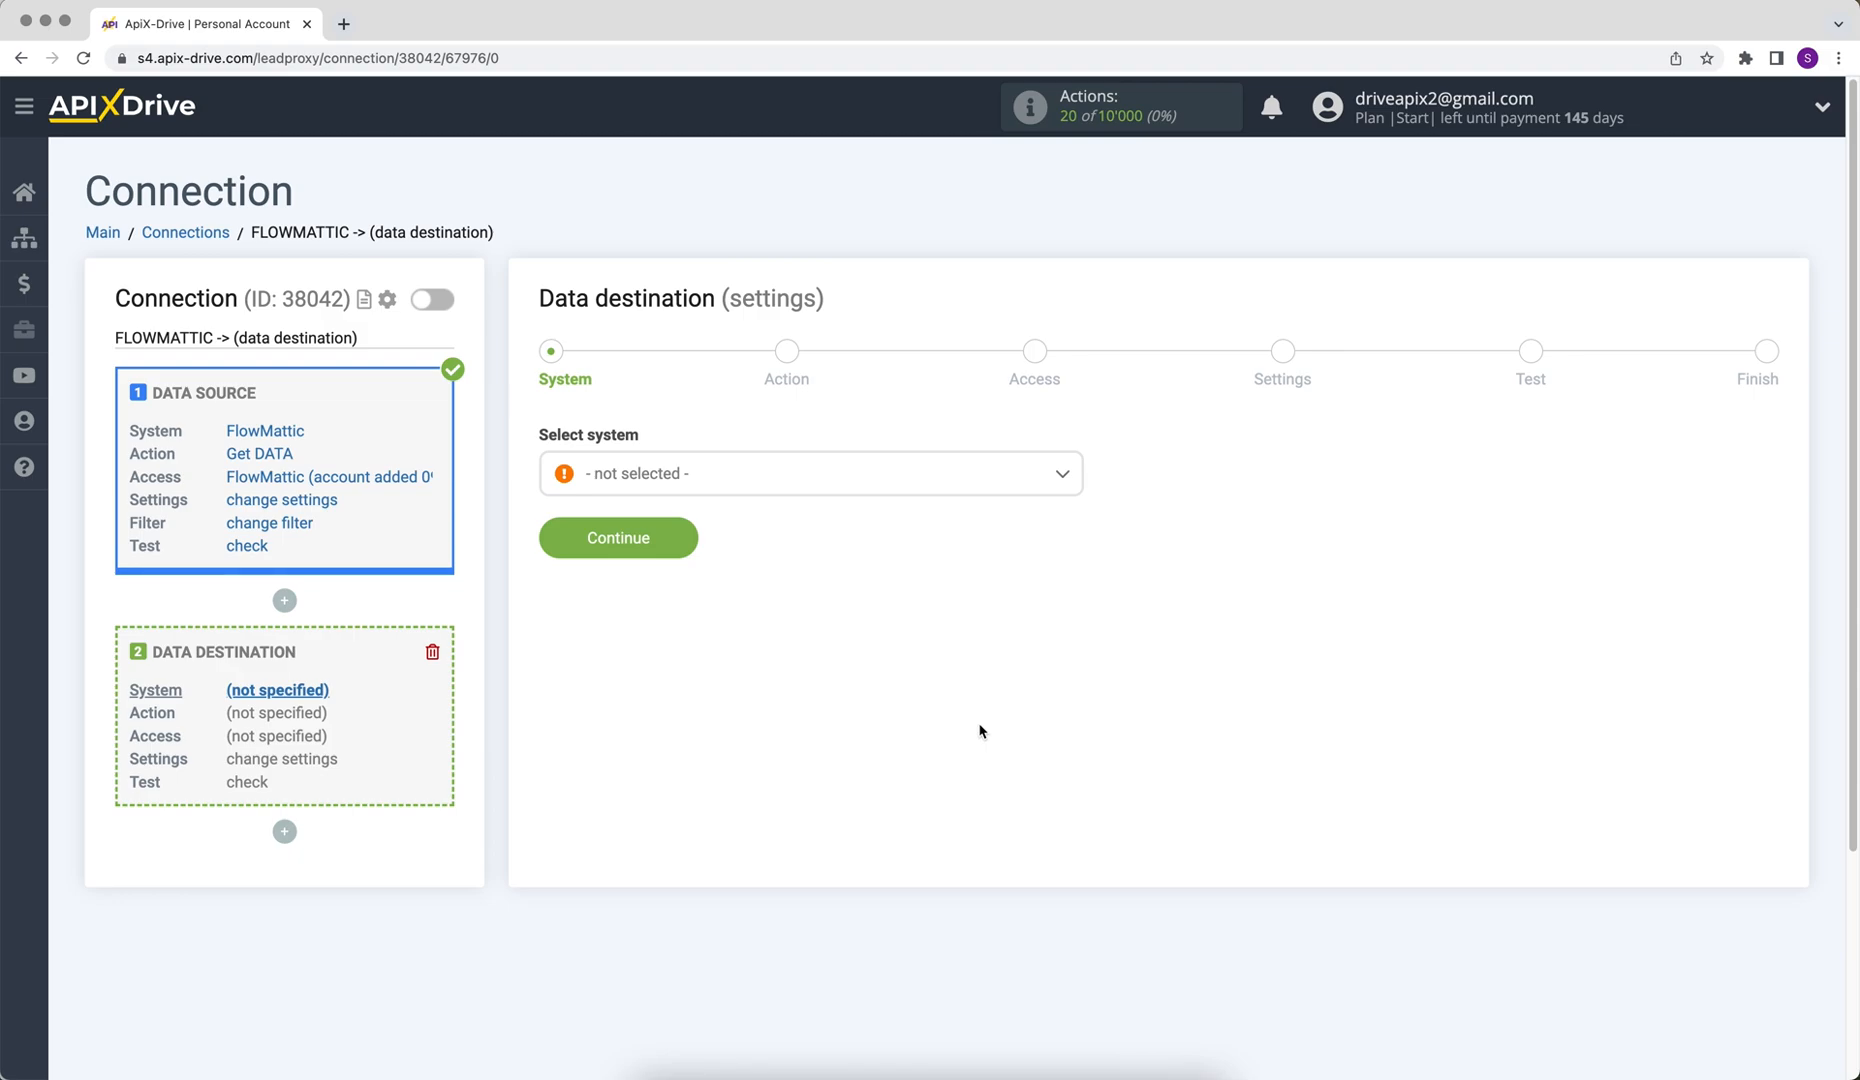
pyautogui.click(888, 487)
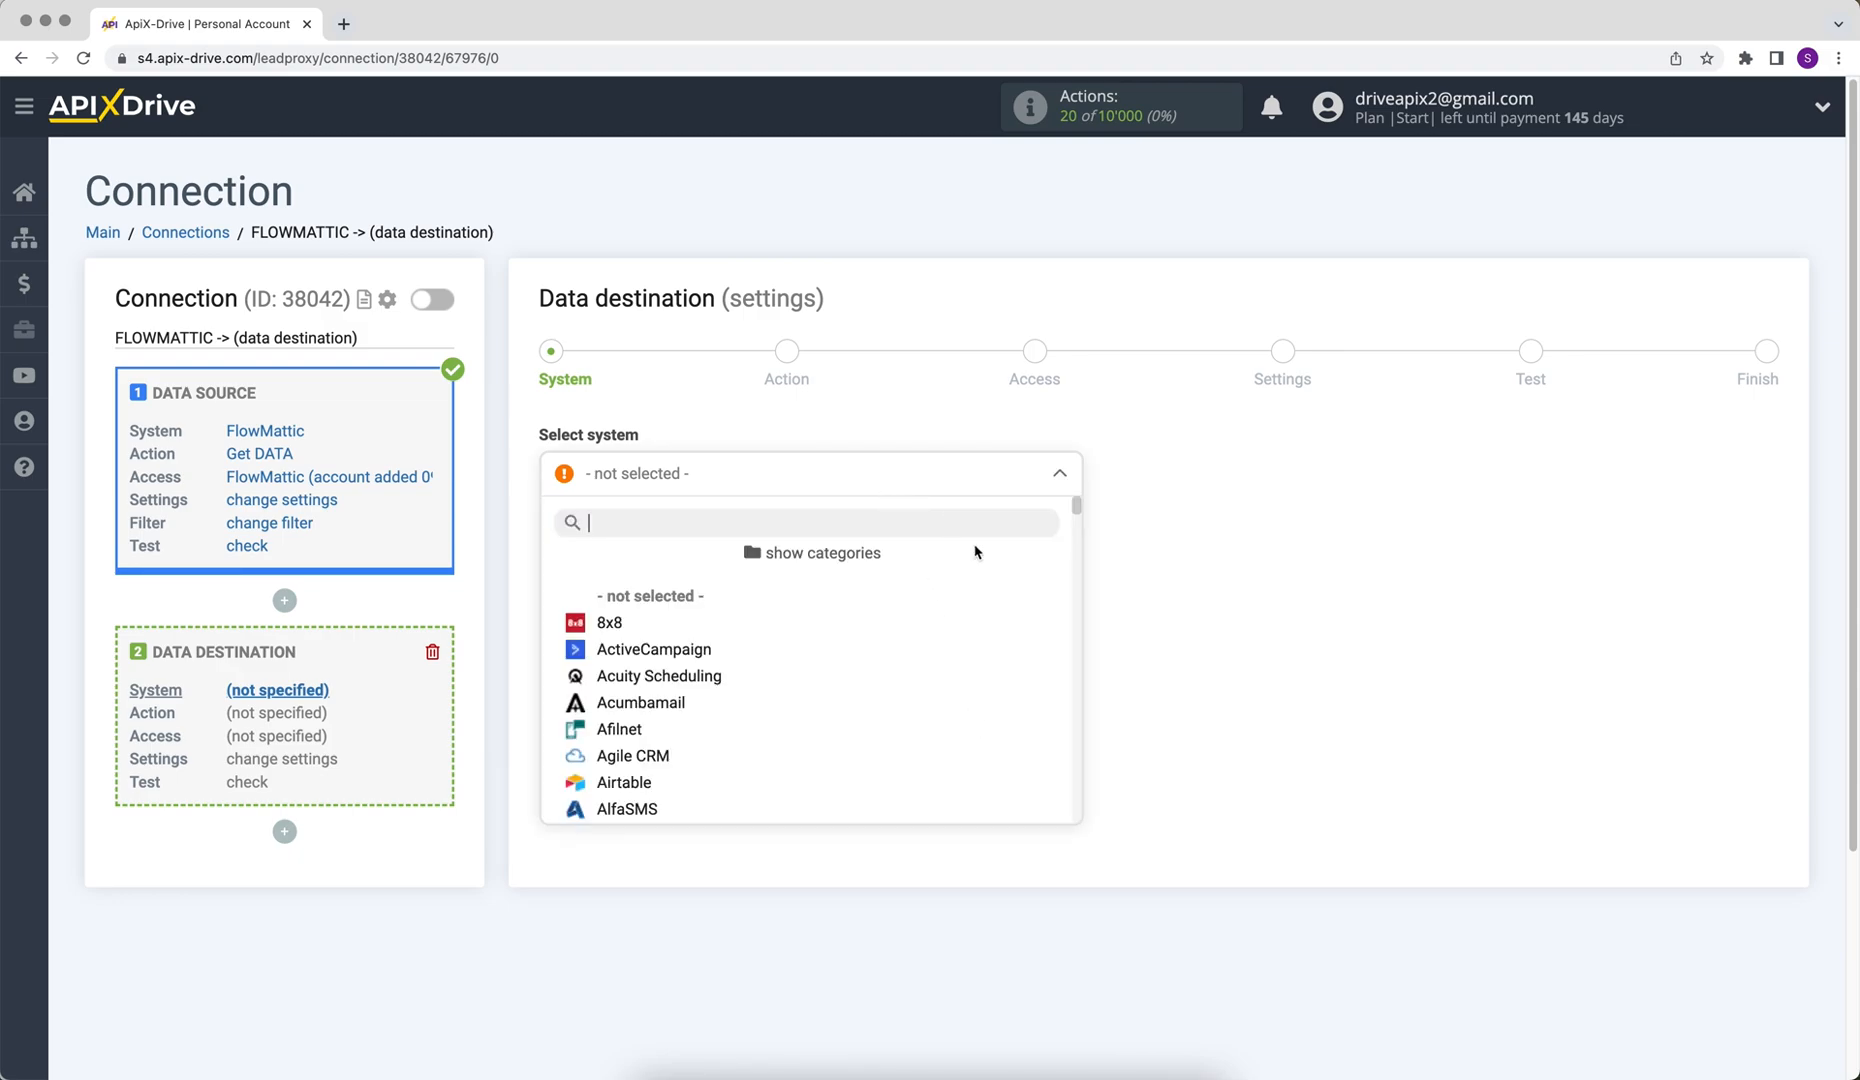
pyautogui.moveTo(1077, 519); pyautogui.dragTo(1073, 621)
pyautogui.click(695, 624)
pyautogui.click(565, 545)
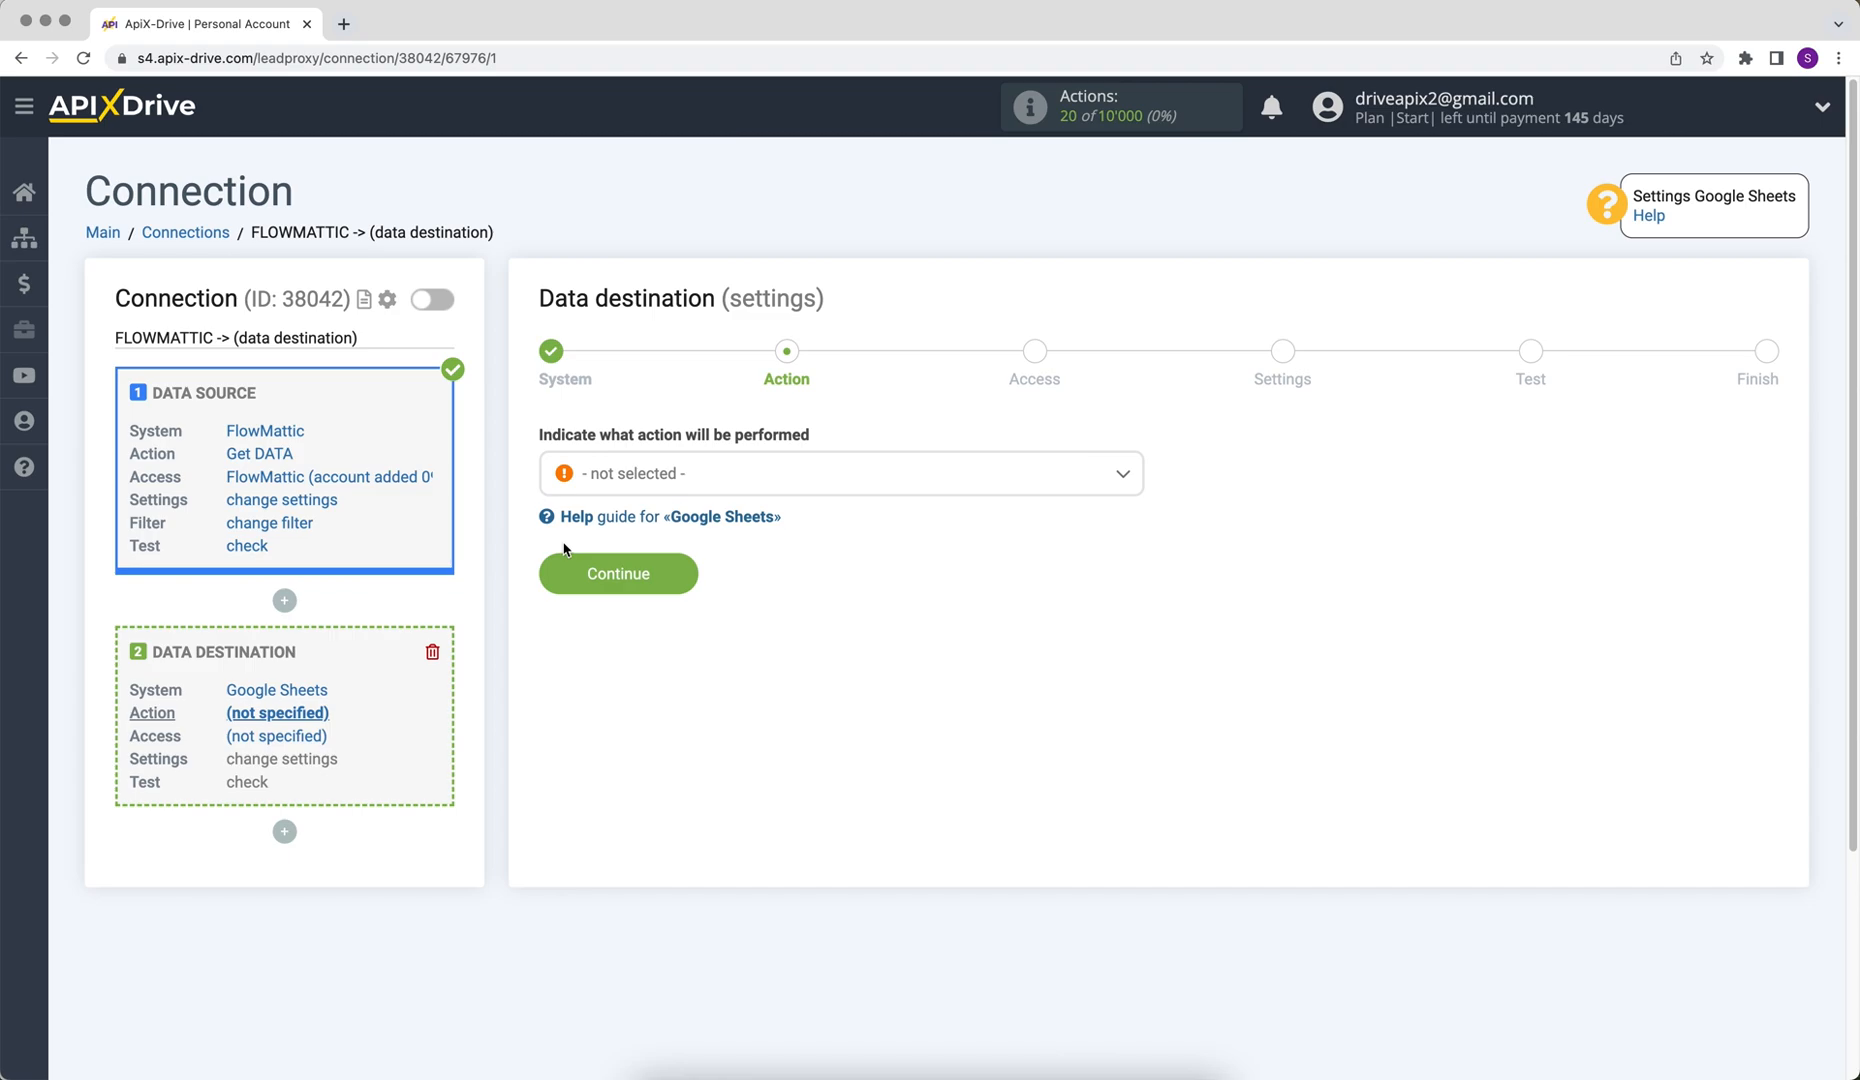
# Set the destination action to Add ROW and continue
pyautogui.click(602, 485)
pyautogui.click(621, 600)
pyautogui.click(563, 590)
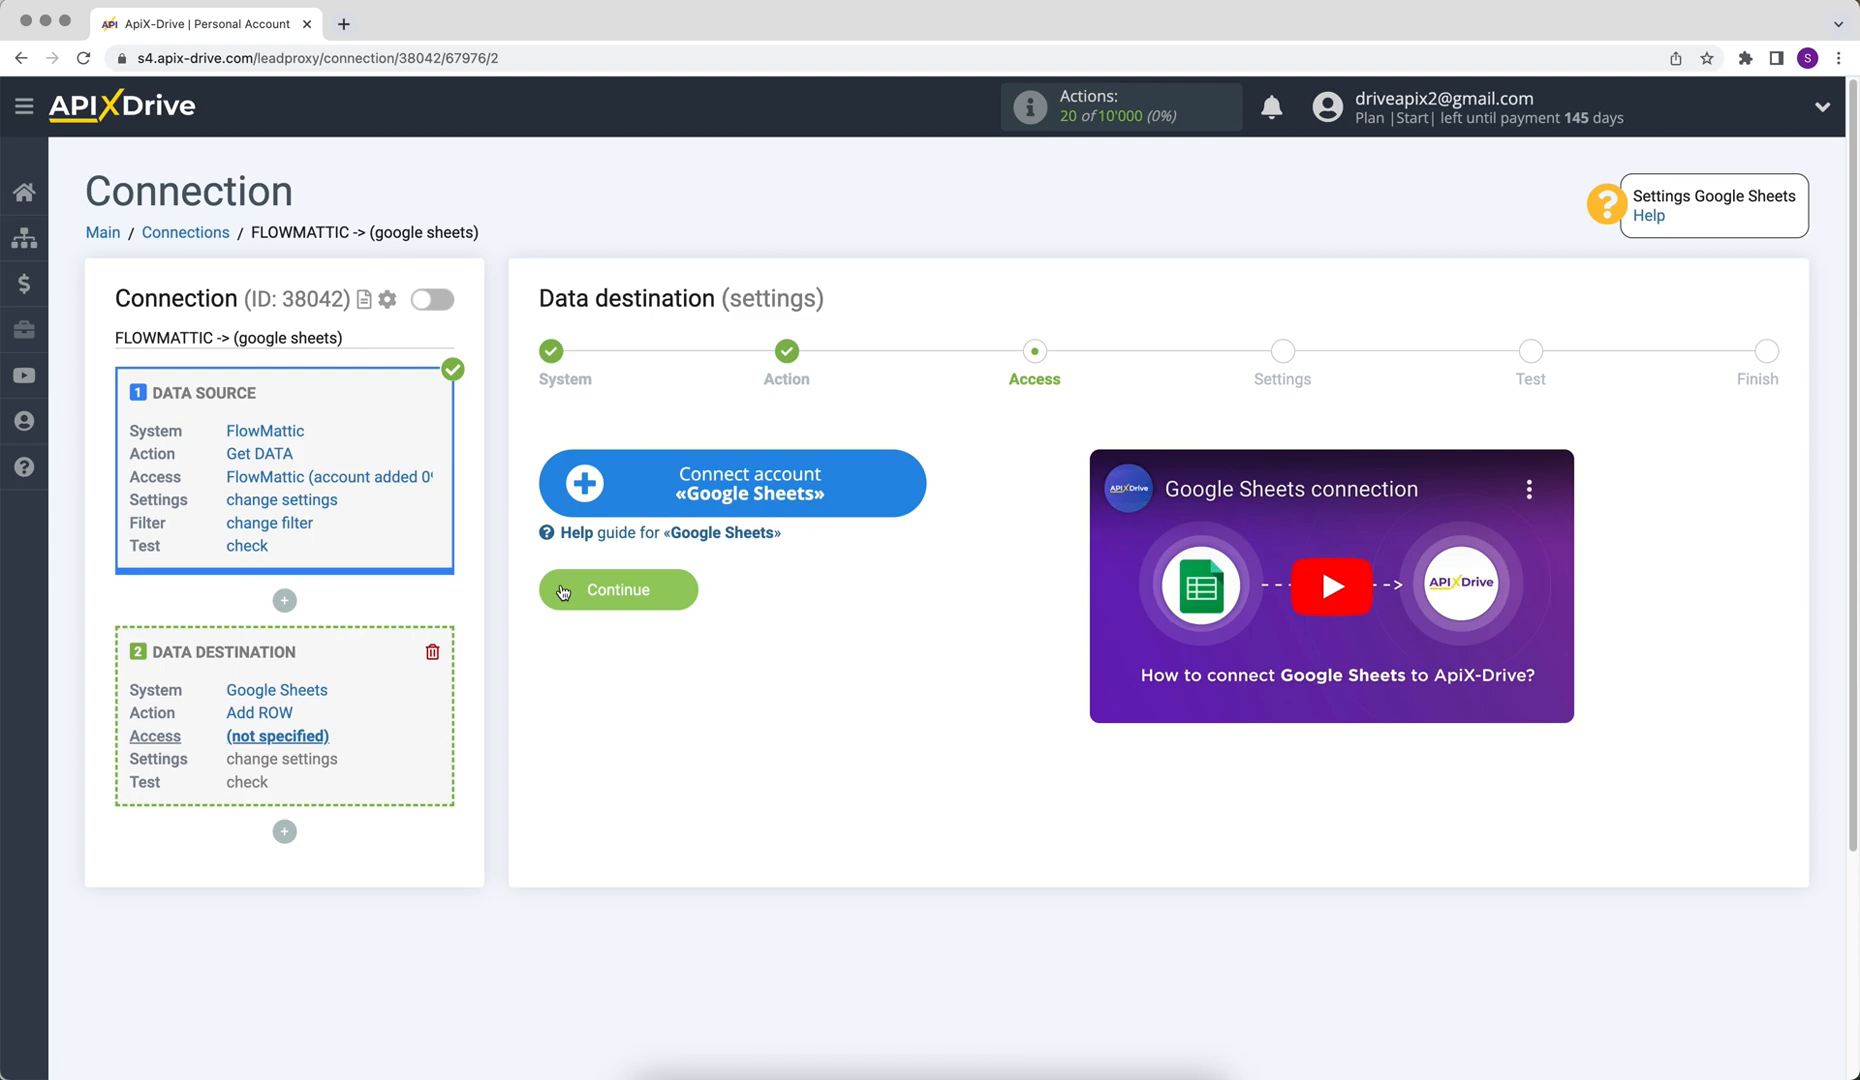
# Connect a Google Sheets account by signing in with the Google e-mail and account password and allowing access
pyautogui.click(583, 502)
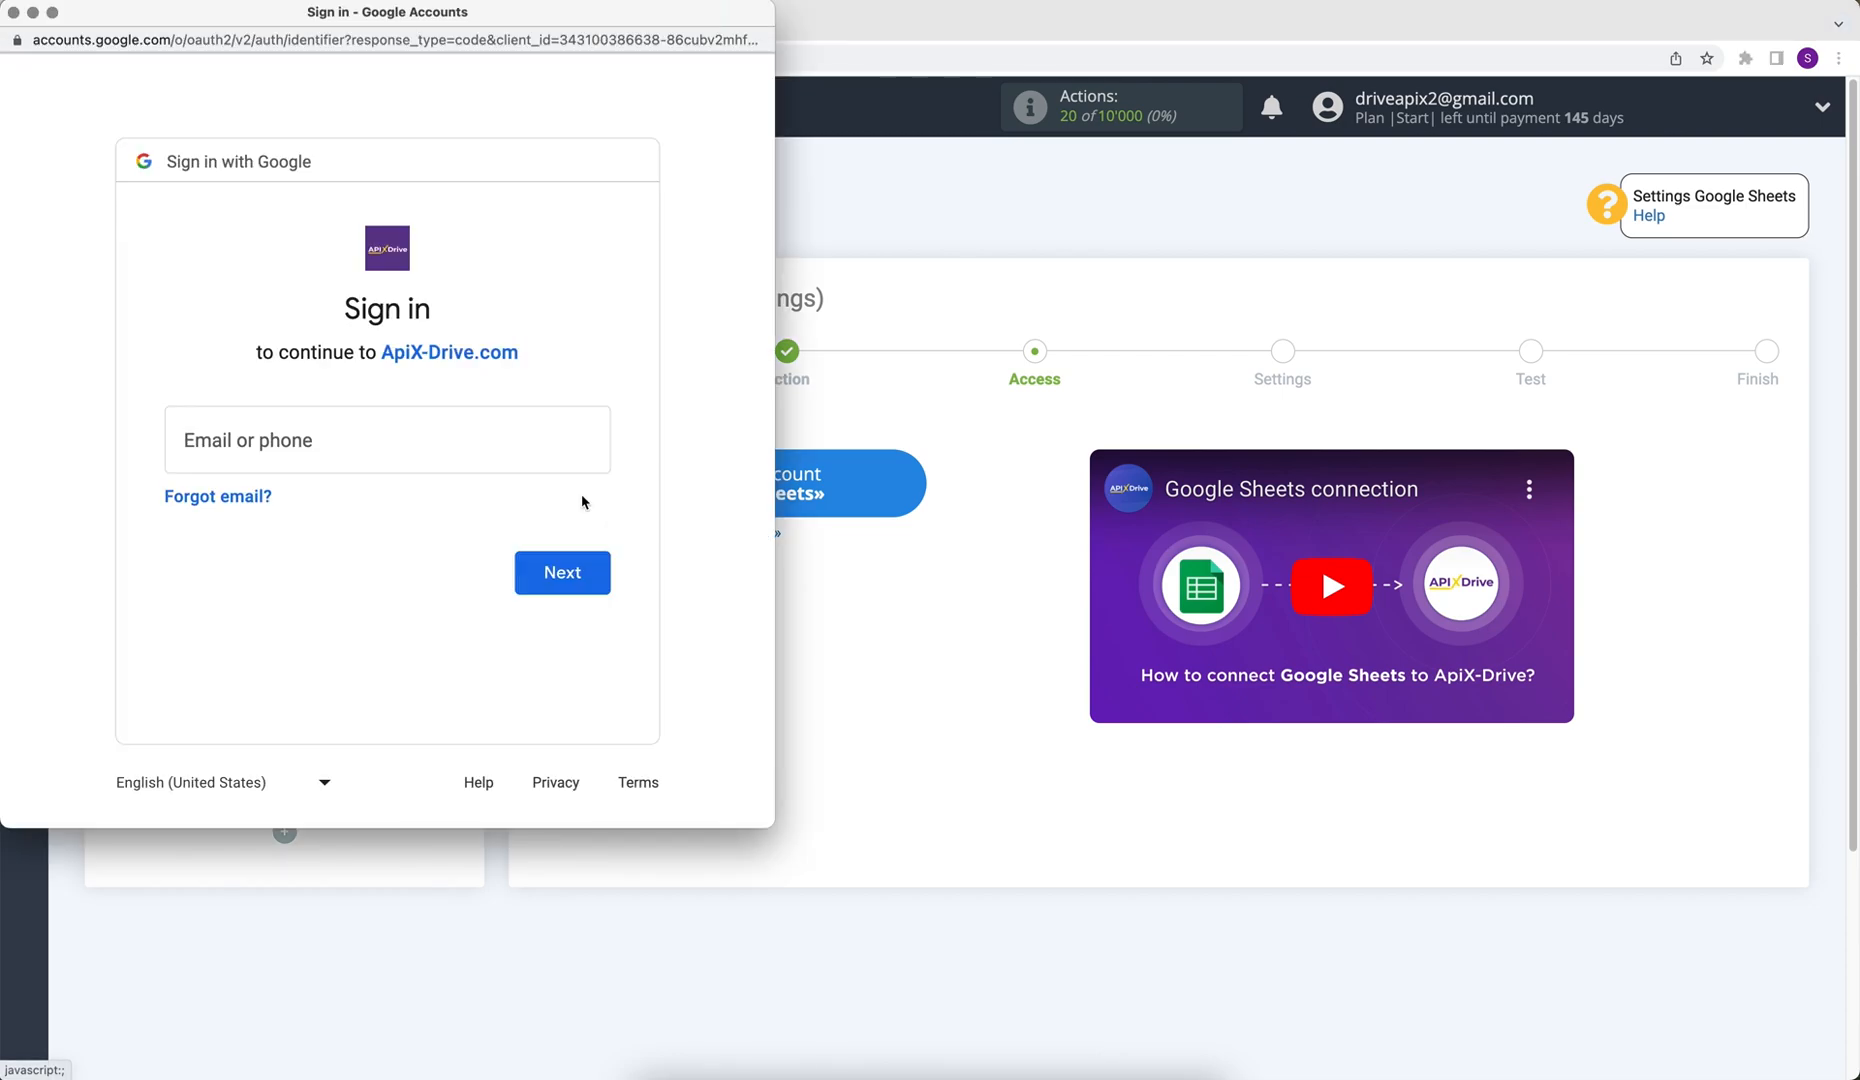
pyautogui.click(427, 440)
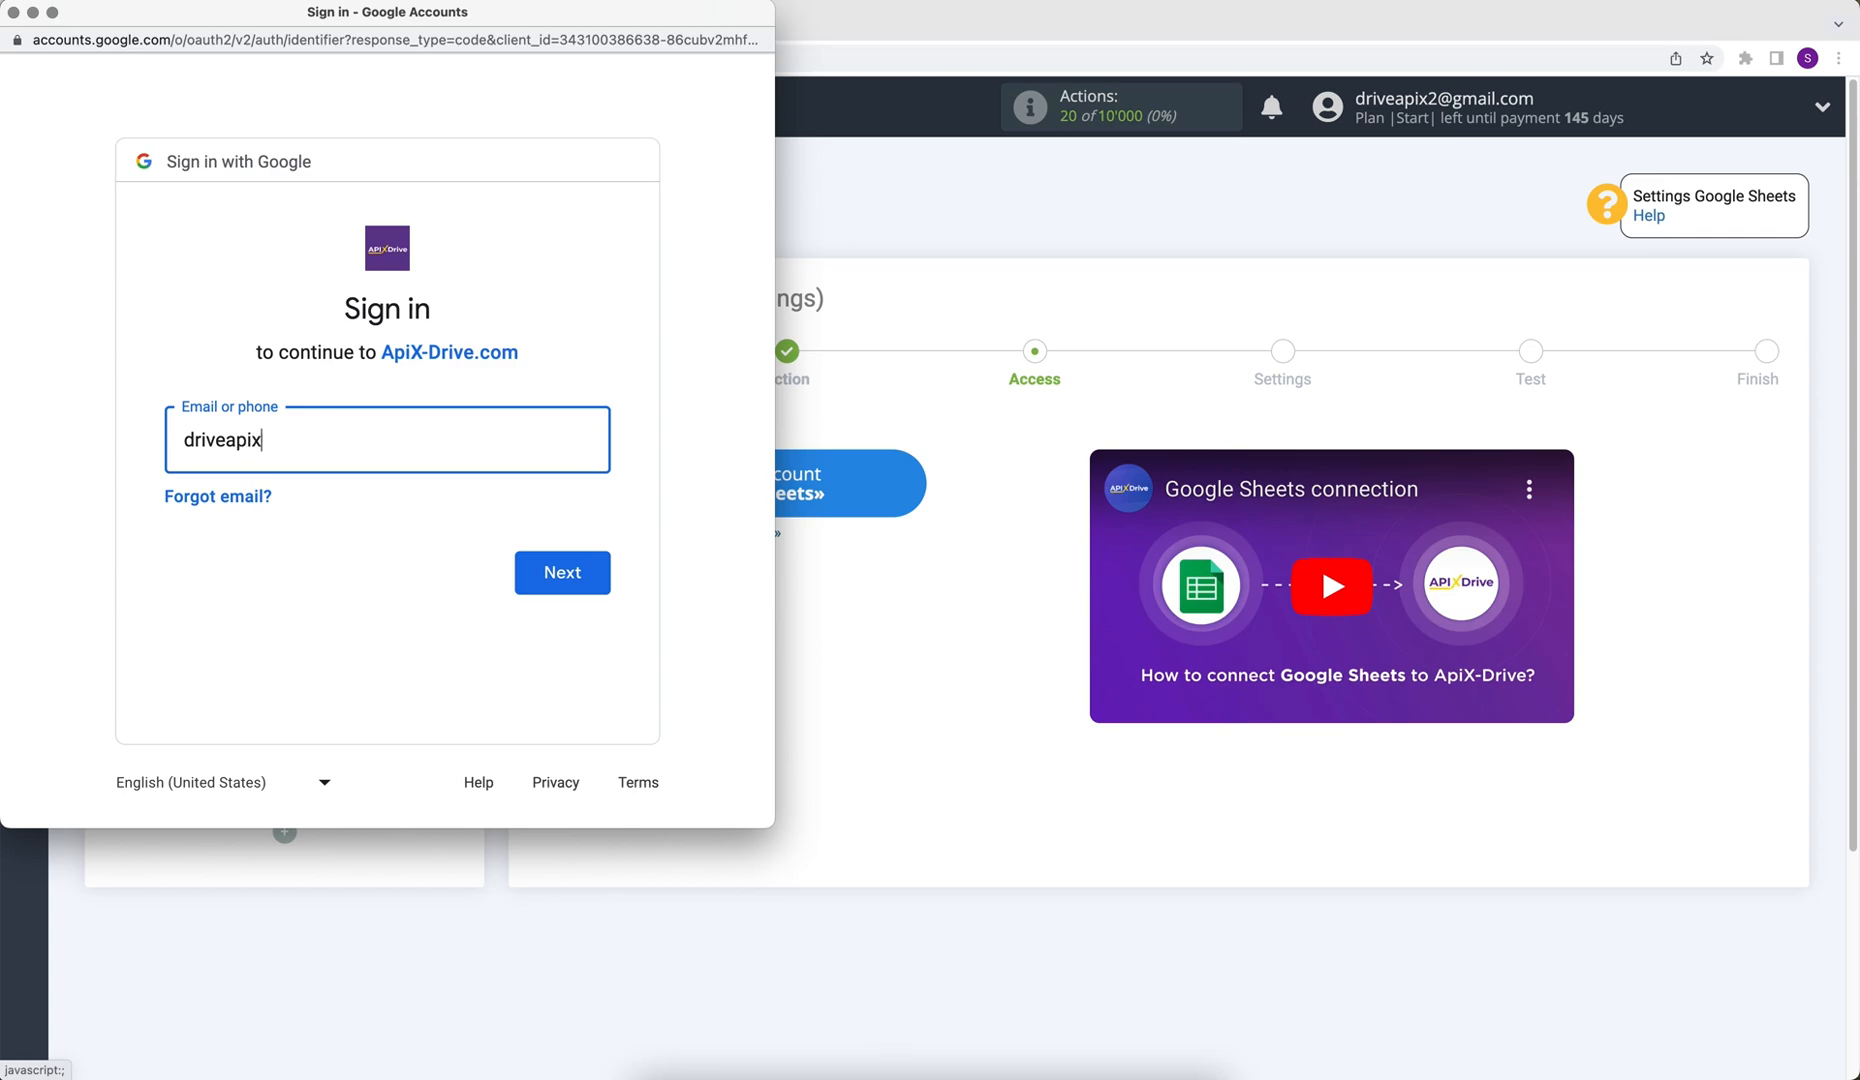
pyautogui.click(526, 560)
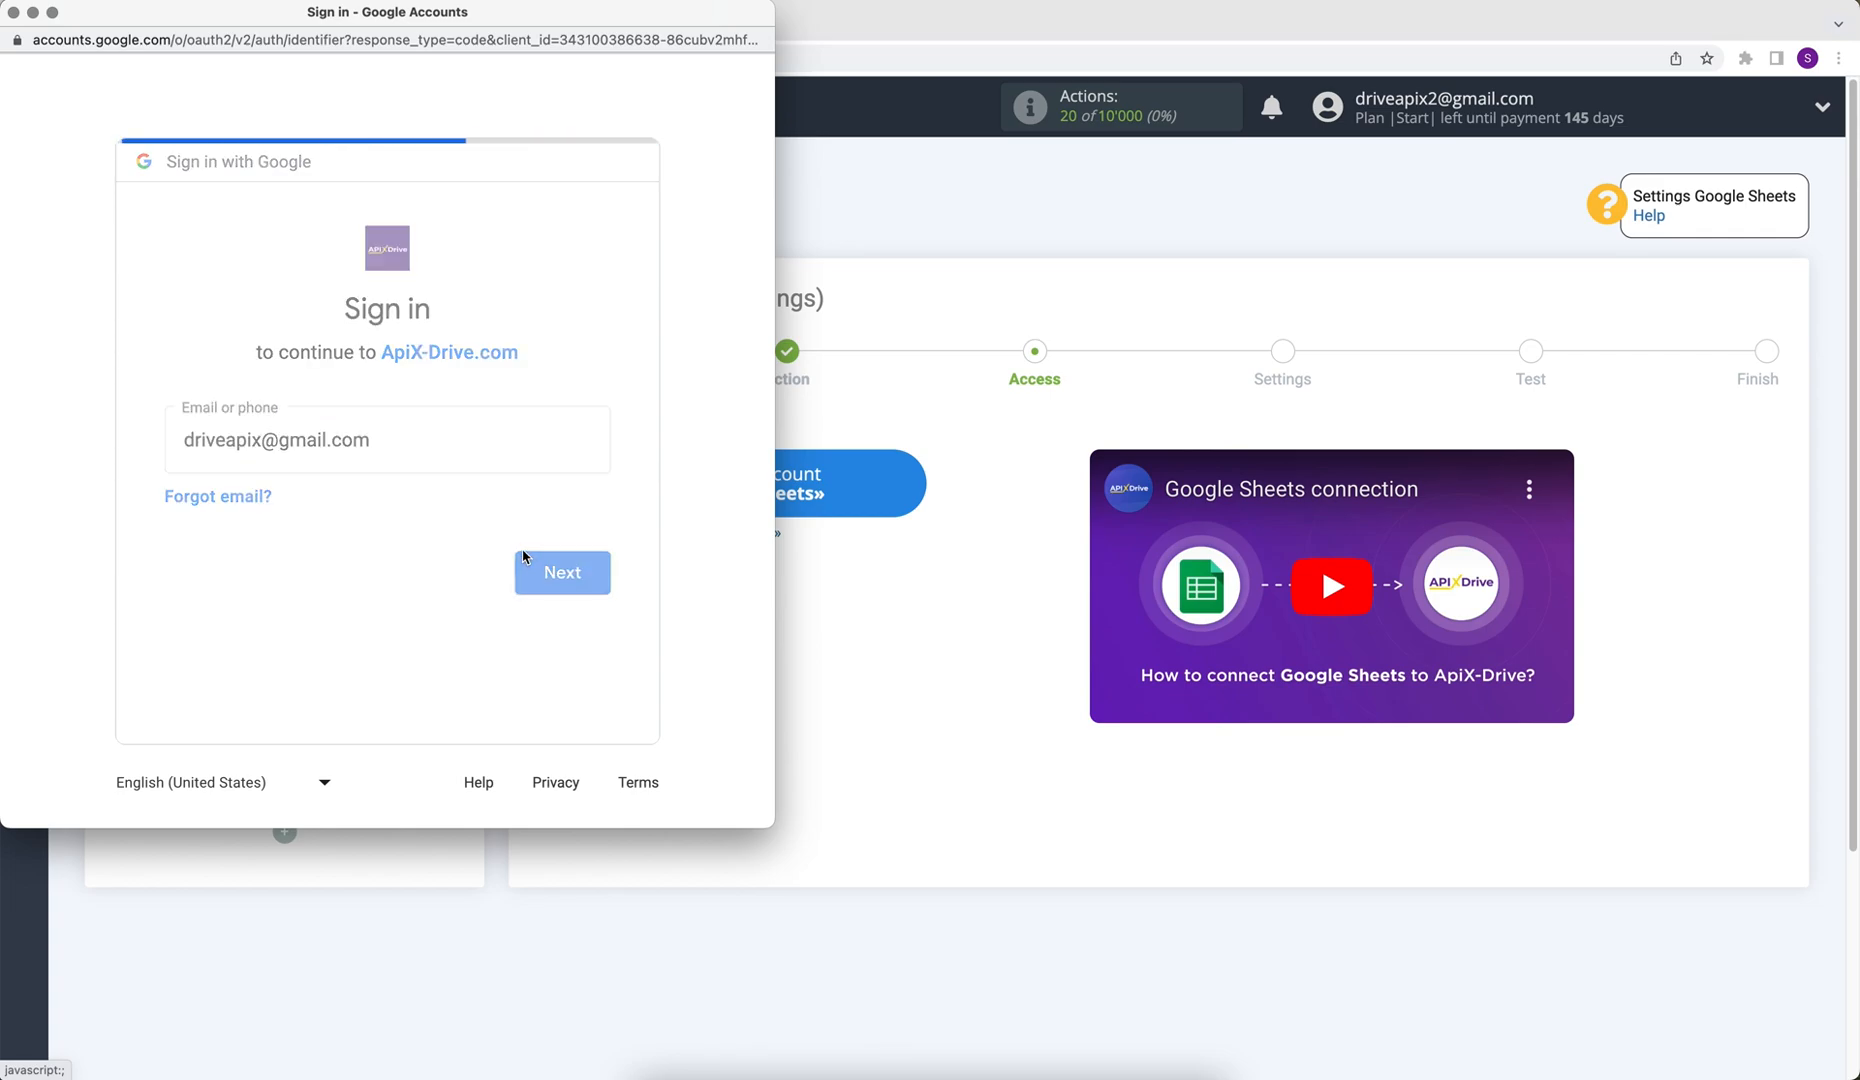
pyautogui.write('••••••')
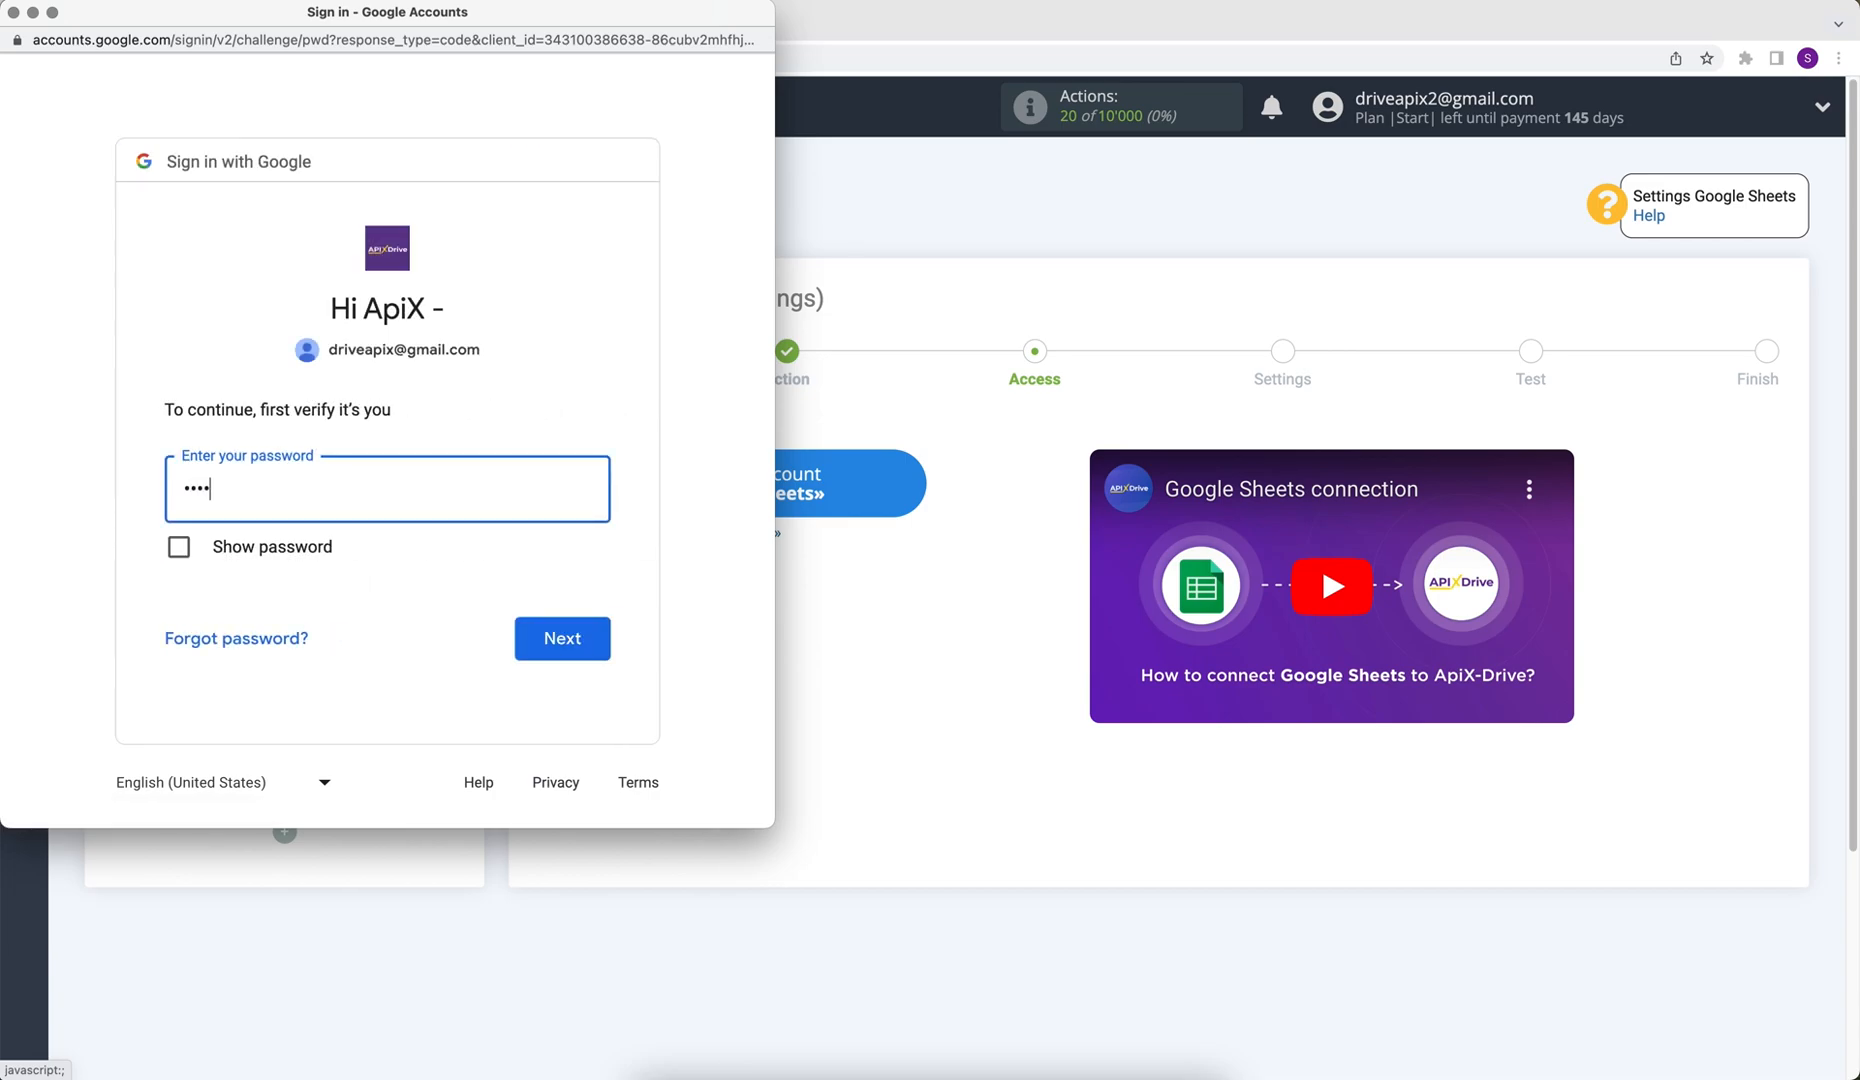
pyautogui.write('••')
pyautogui.click(586, 638)
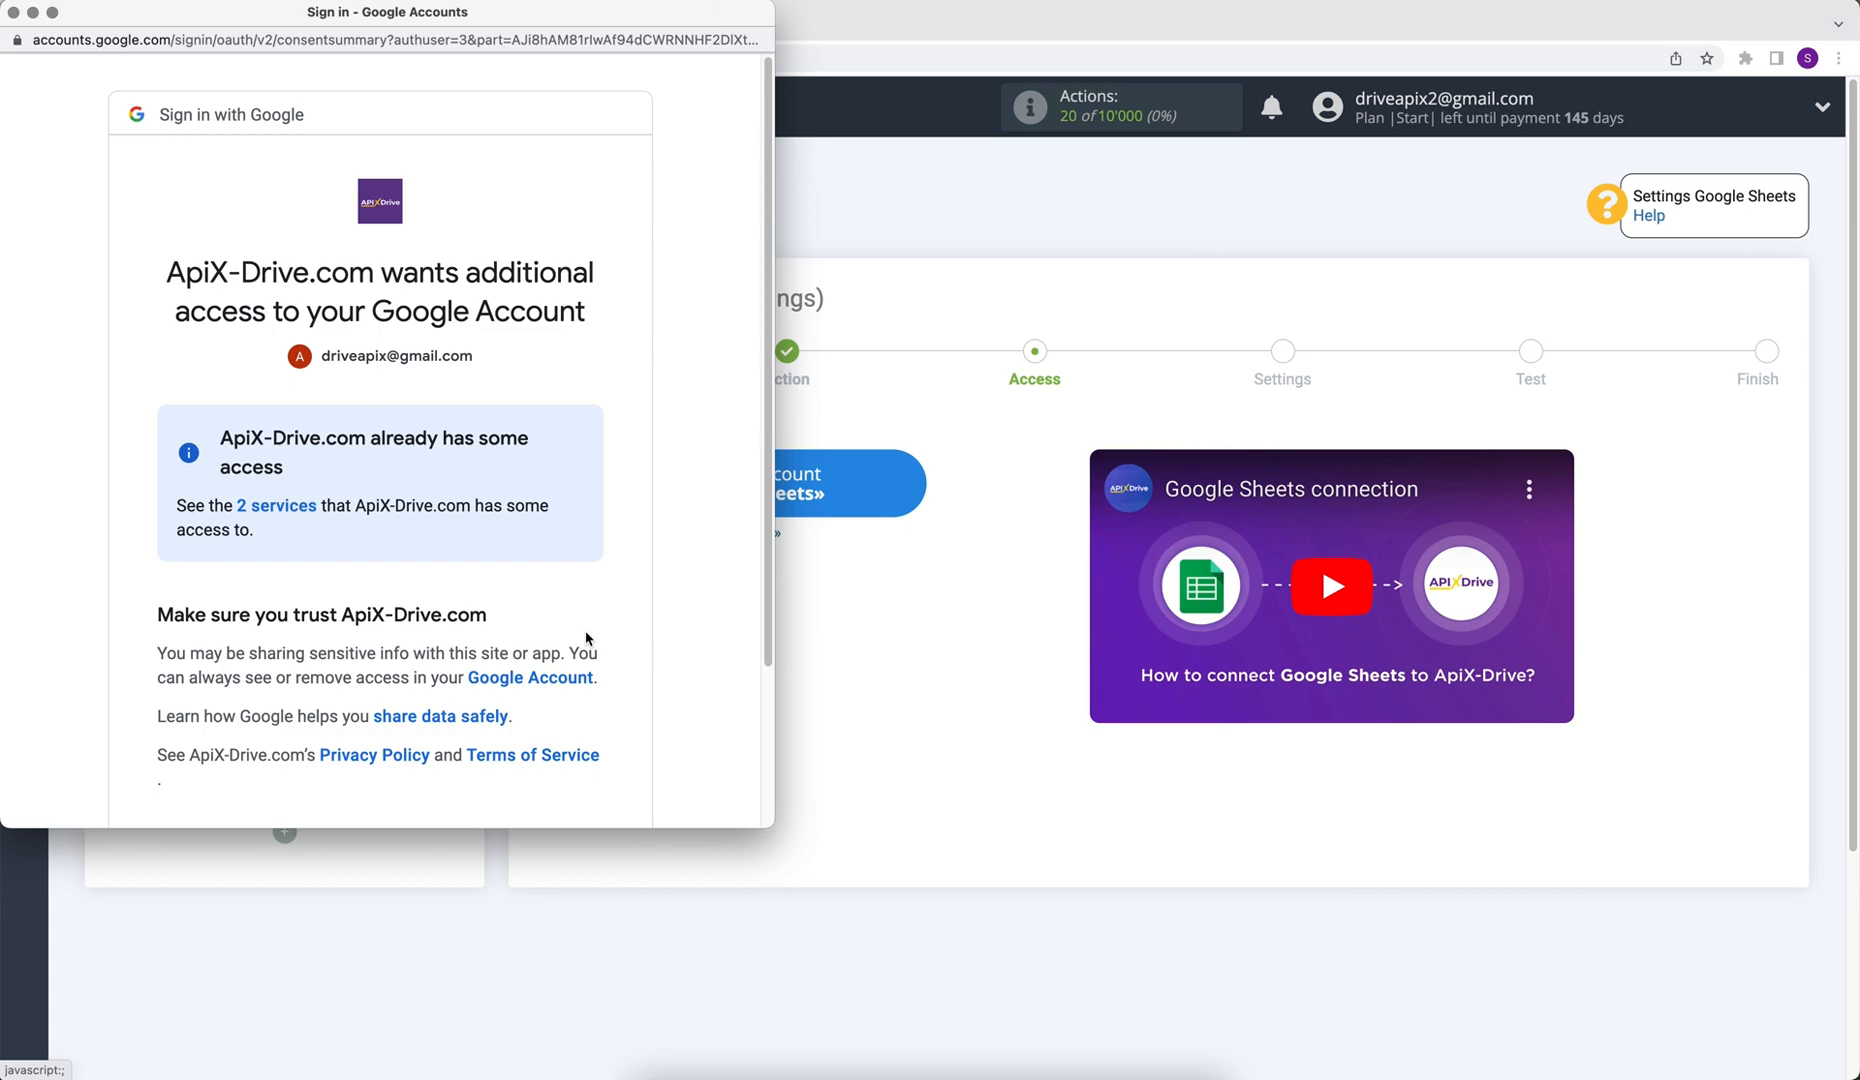
pyautogui.scroll(-3, 586, 638)
pyautogui.click(478, 755)
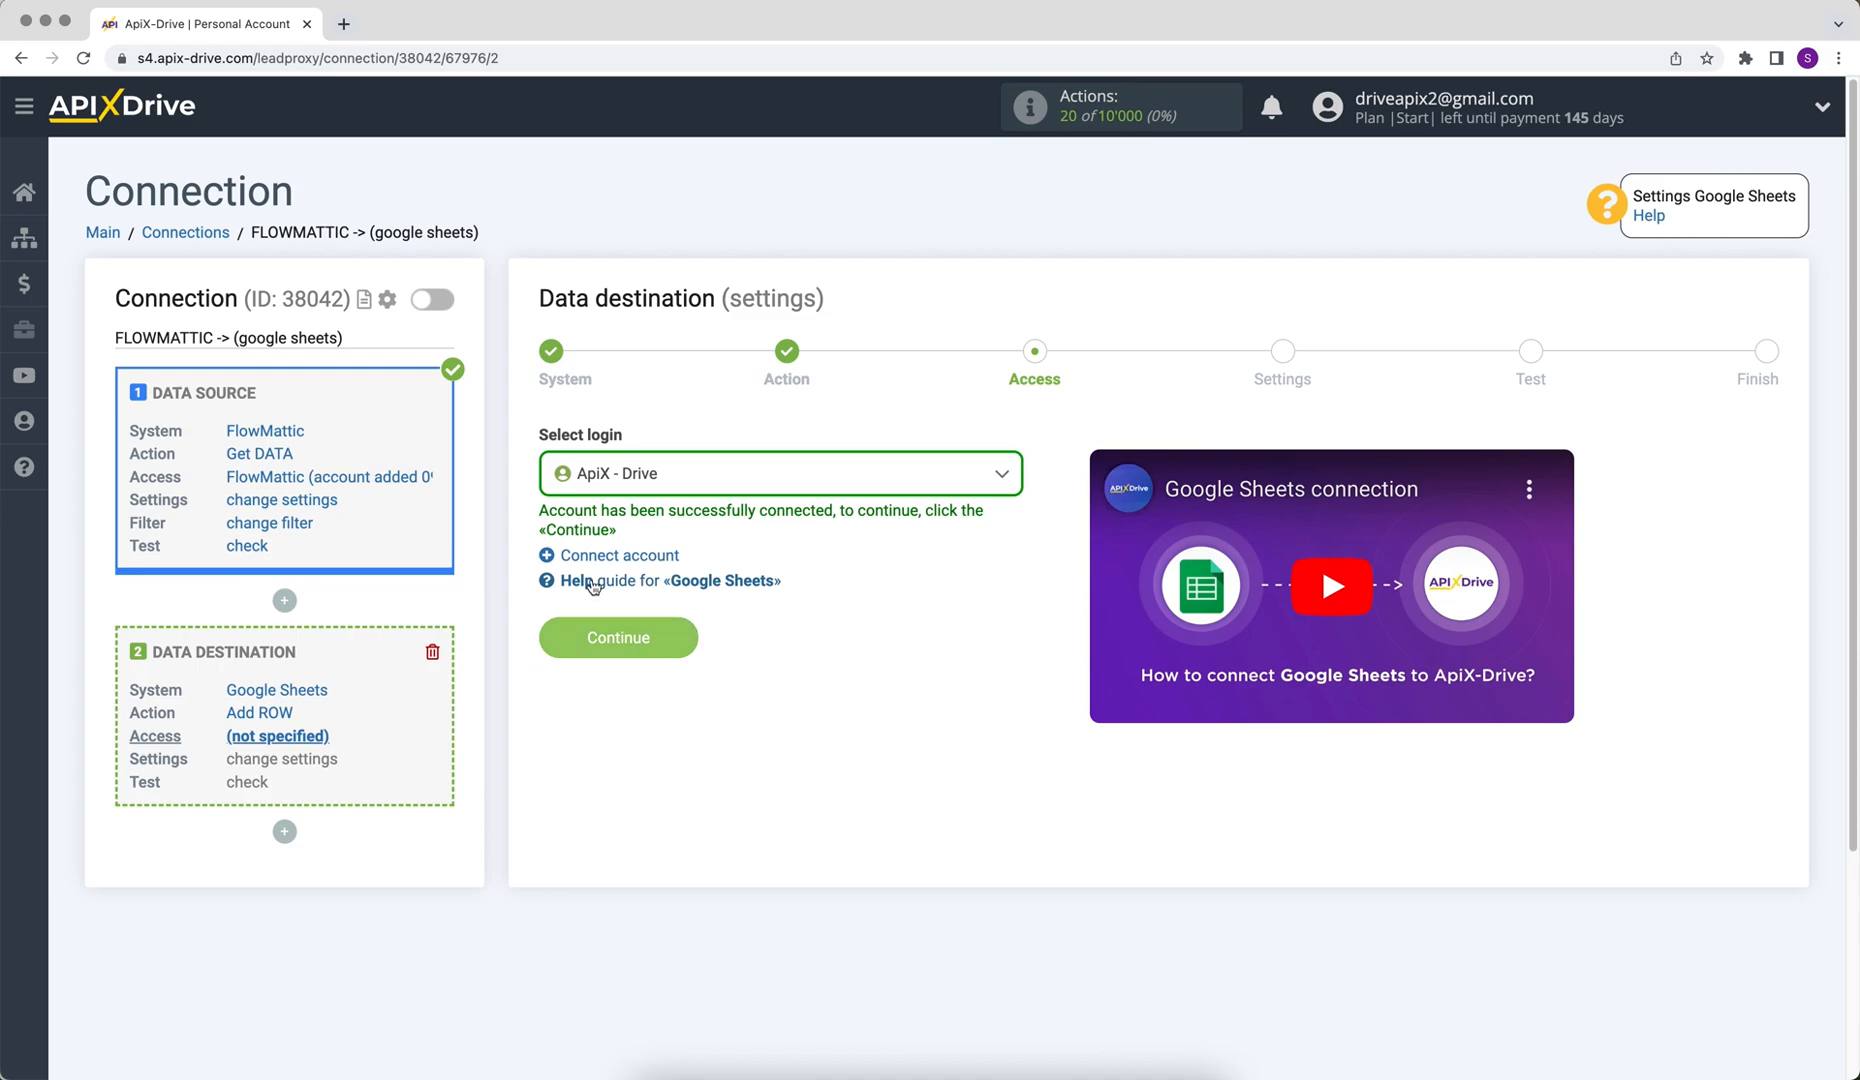
# Select the ApiX - Drive login for the destination and continue
pyautogui.click(650, 505)
pyautogui.click(640, 618)
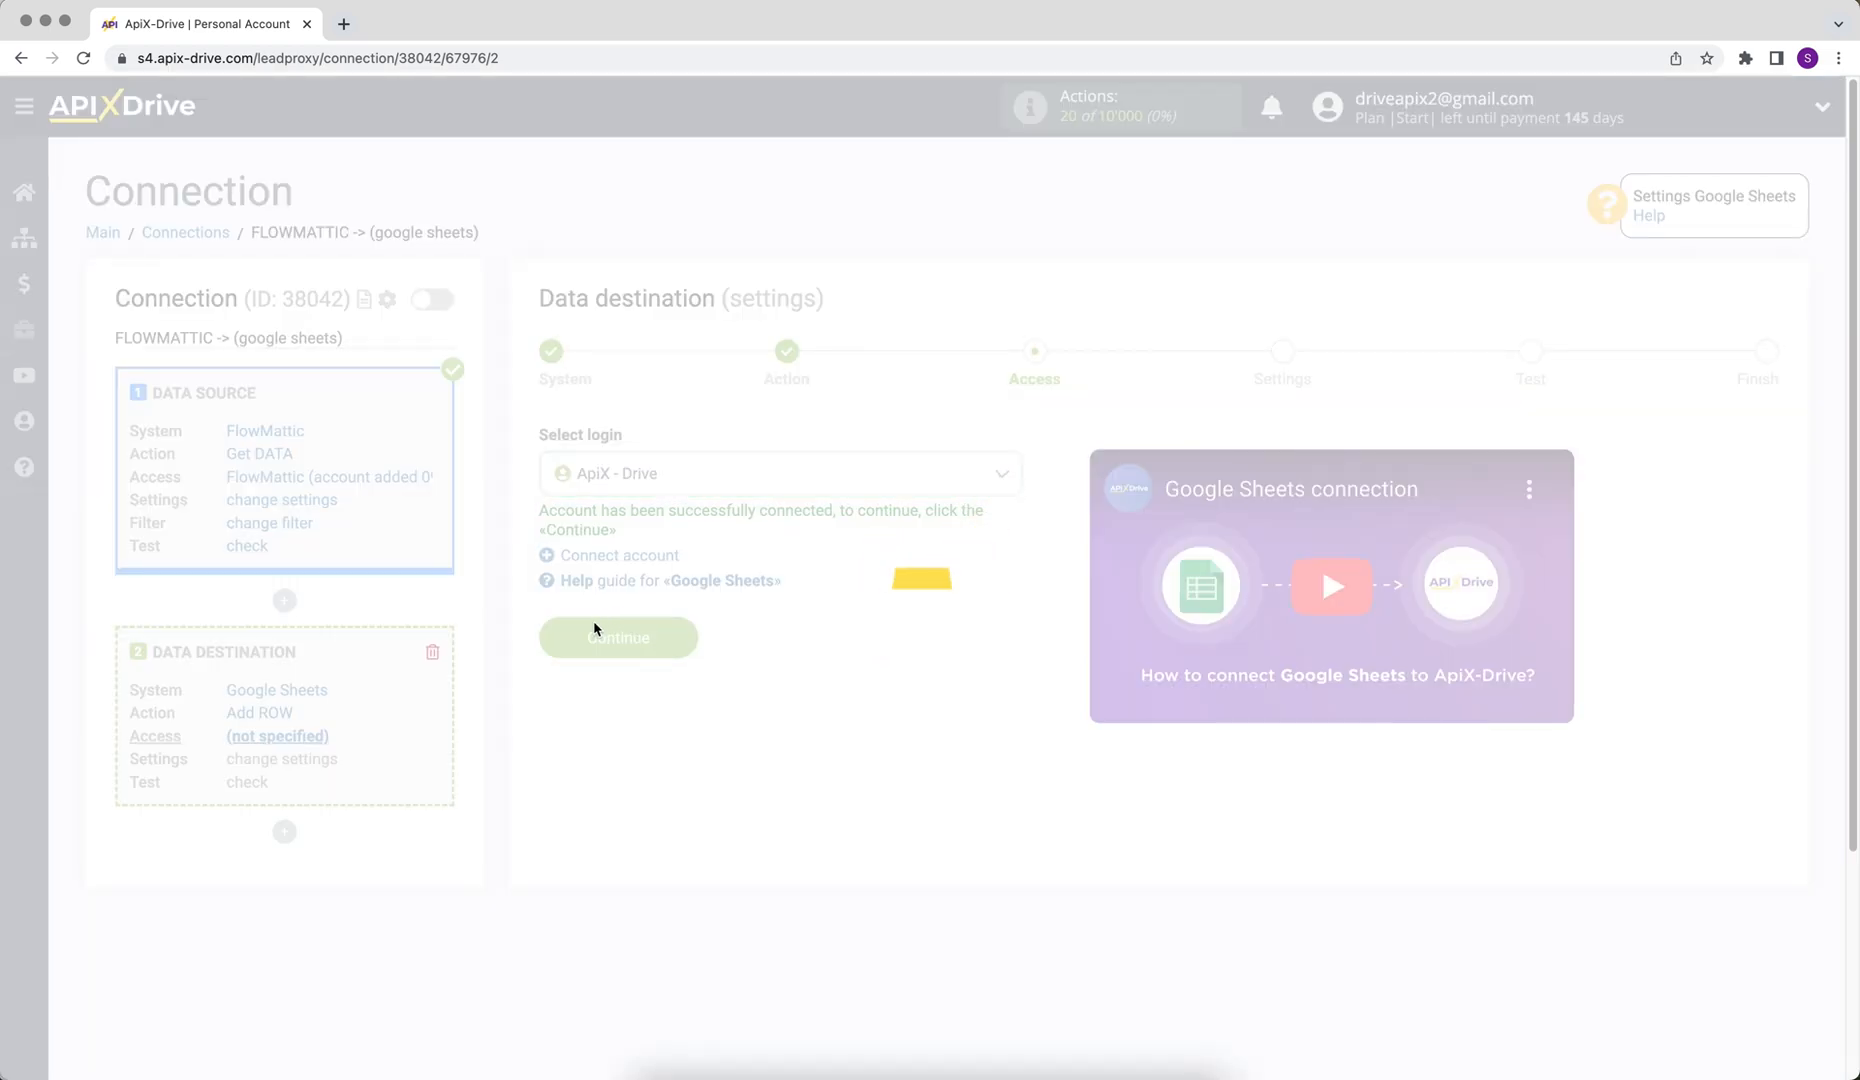
pyautogui.click(578, 631)
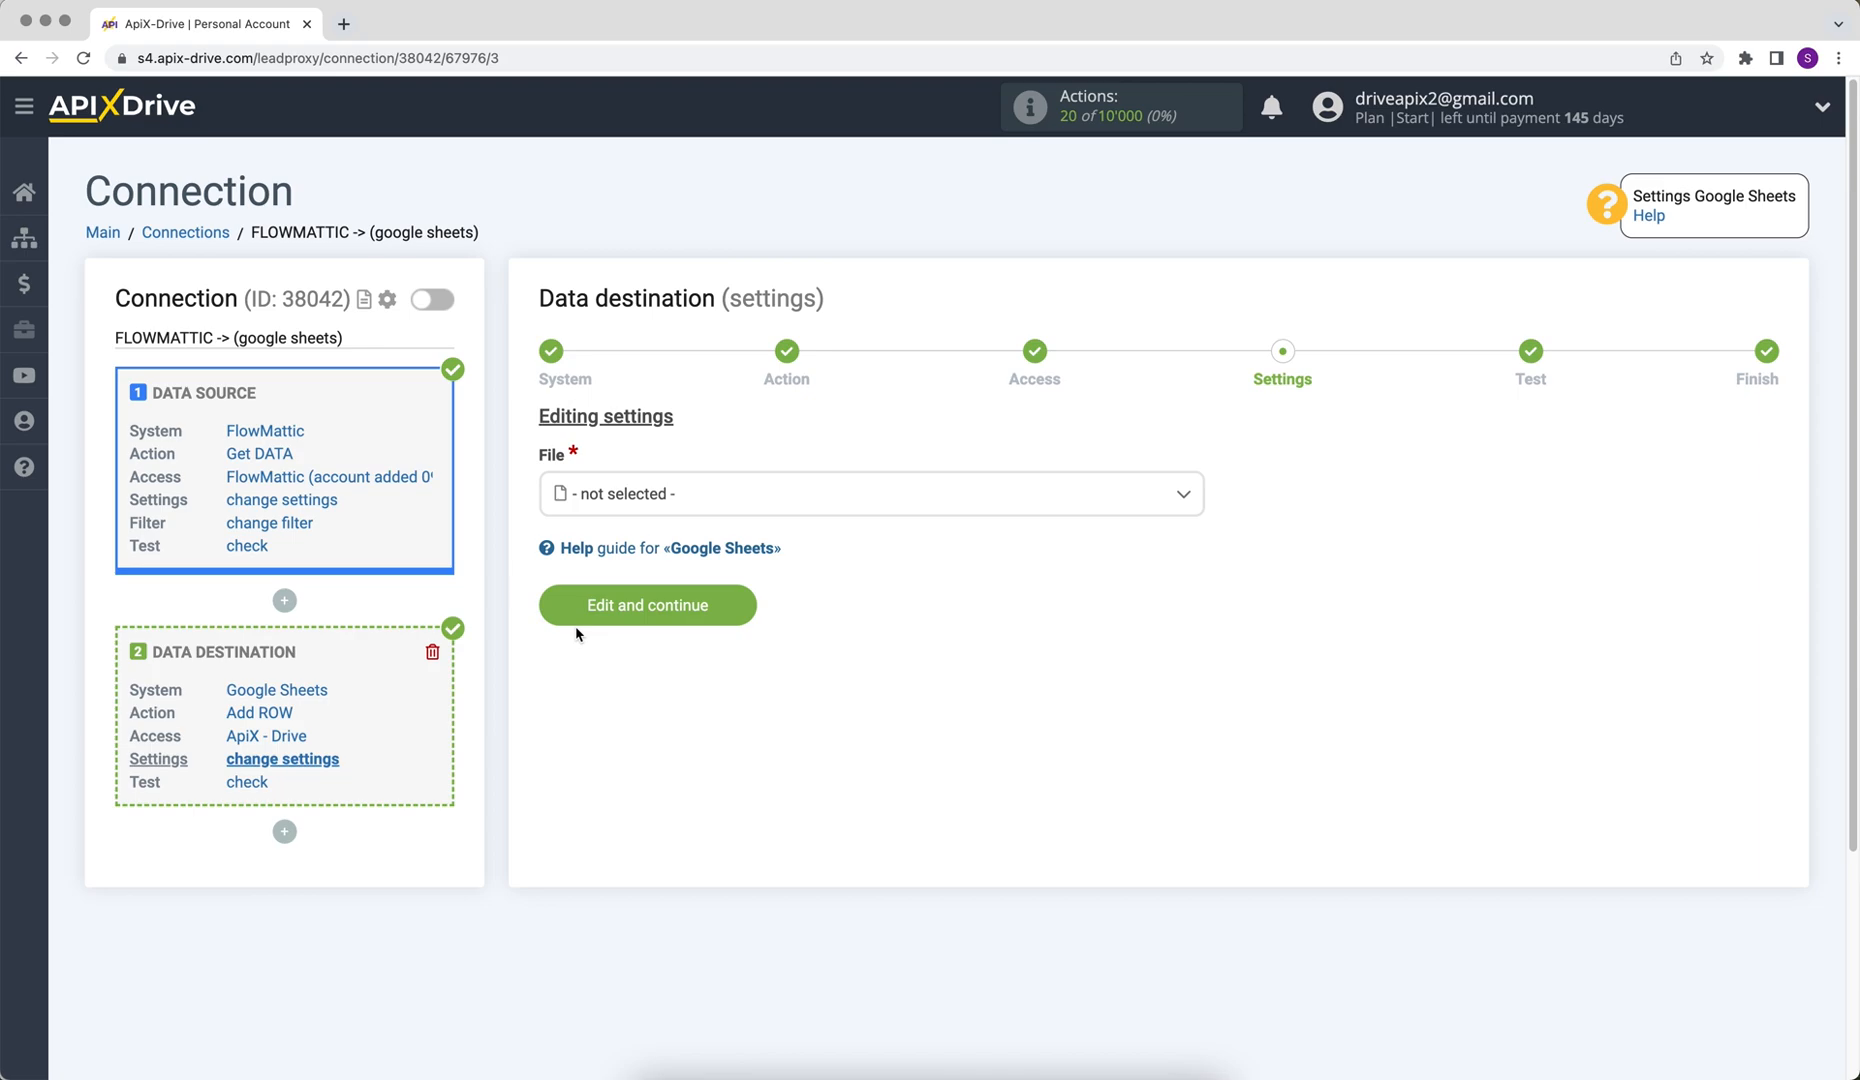
# Choose the ApiX-Drive spreadsheet file and sheet 1 in the destination settings
pyautogui.click(641, 512)
pyautogui.click(630, 617)
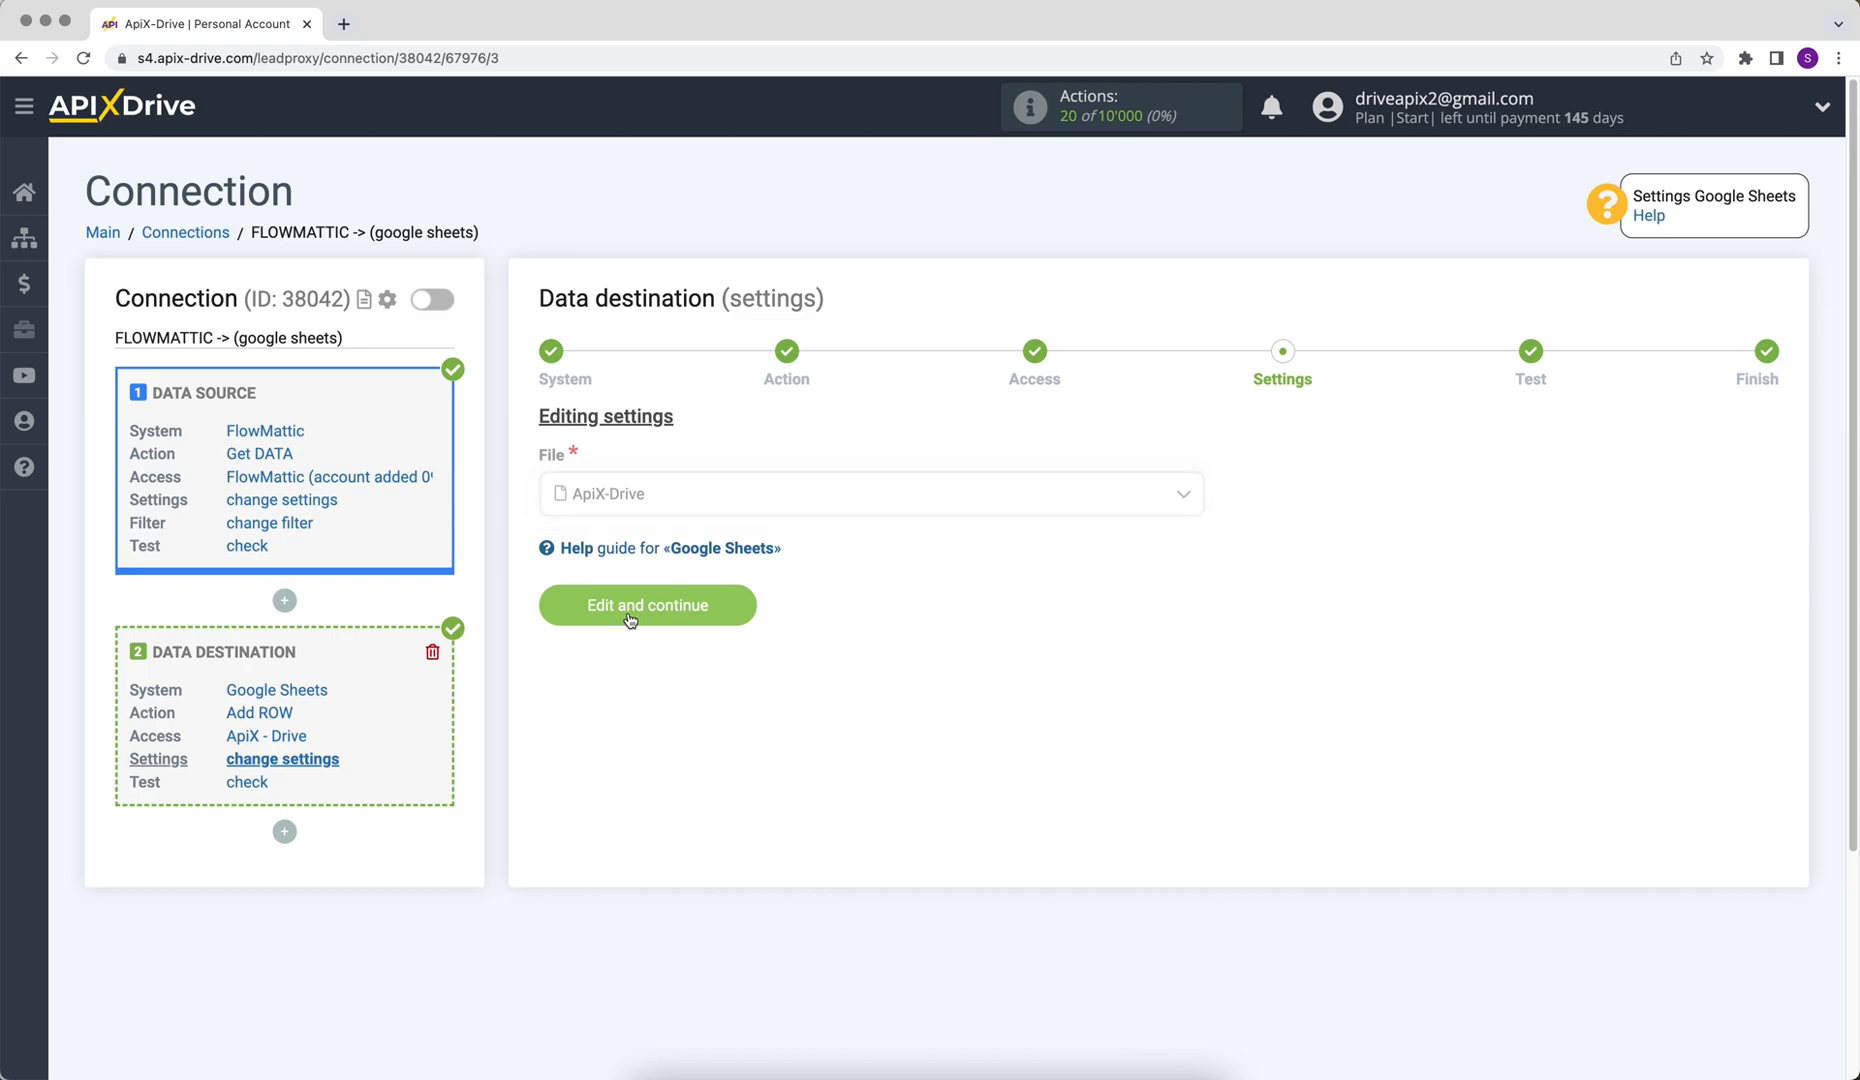
pyautogui.click(587, 598)
pyautogui.click(600, 715)
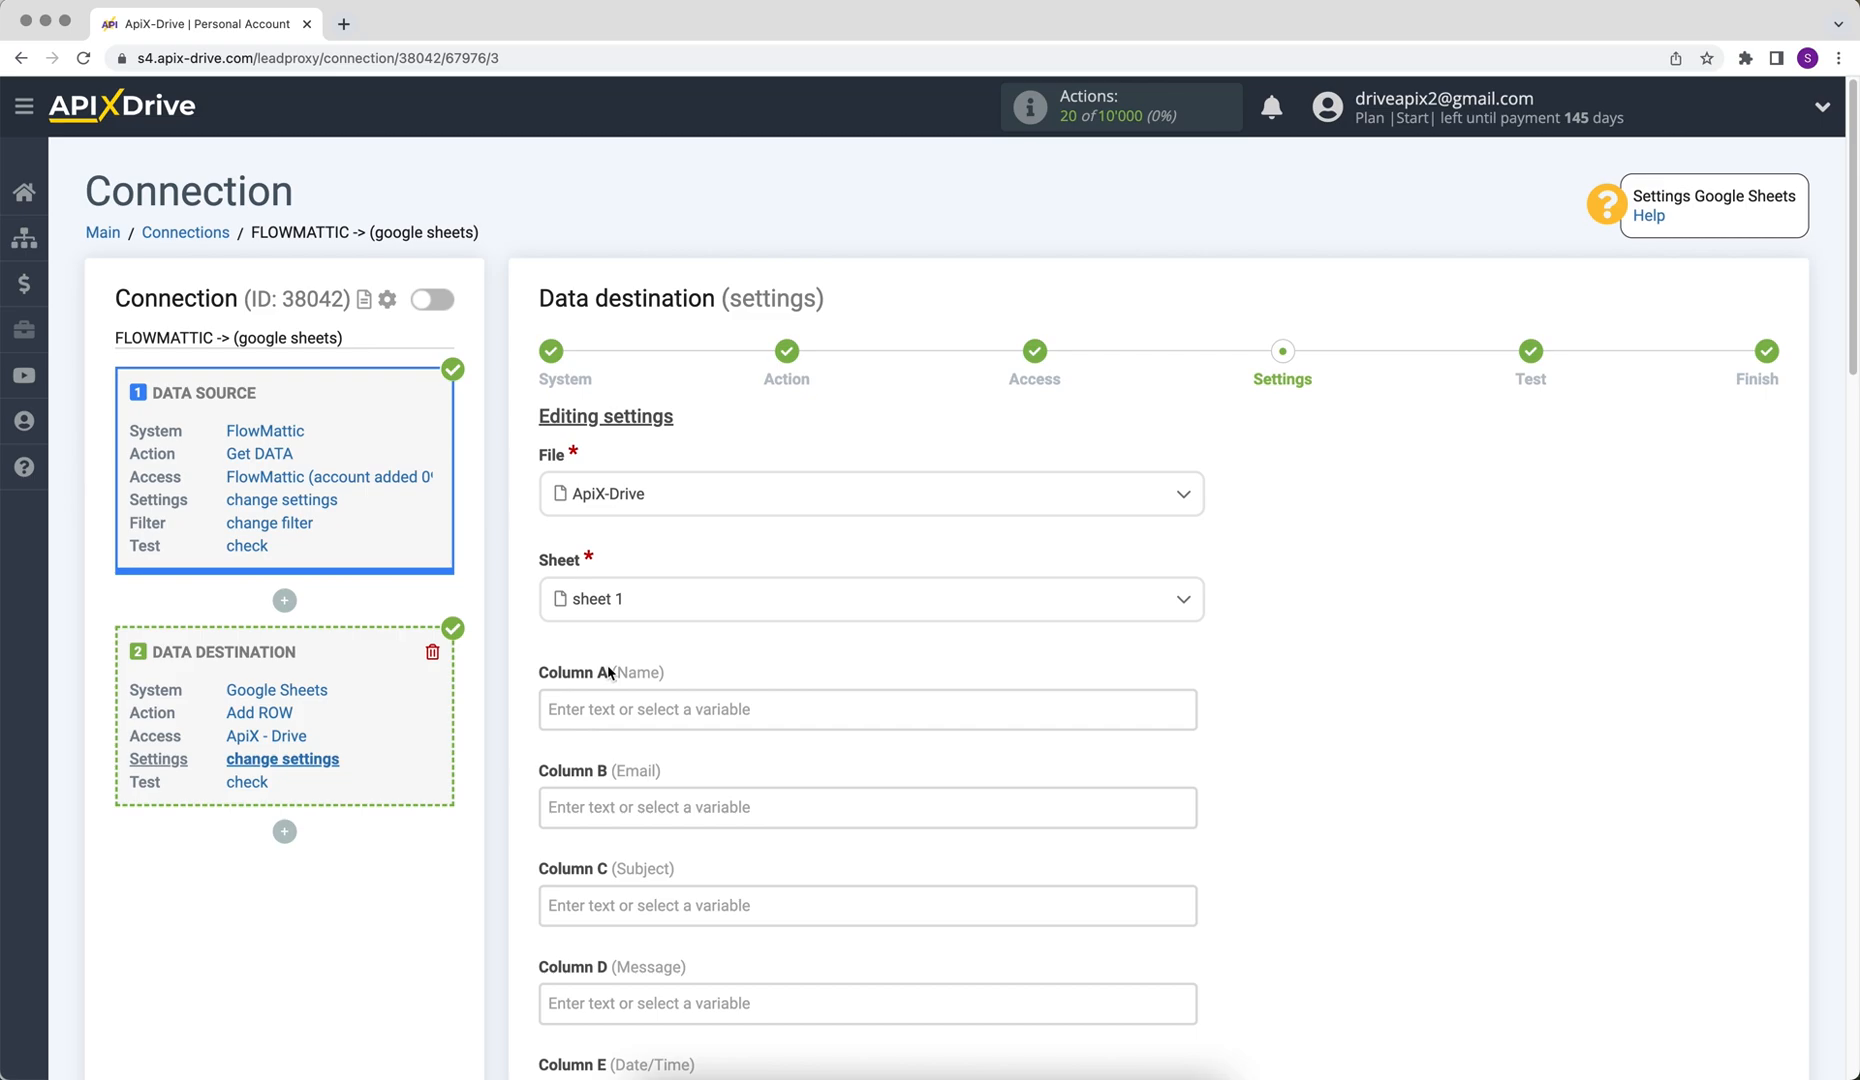
# Map Column A to the FlowMattic name variable and Column B to the email variable
pyautogui.click(595, 708)
pyautogui.click(641, 737)
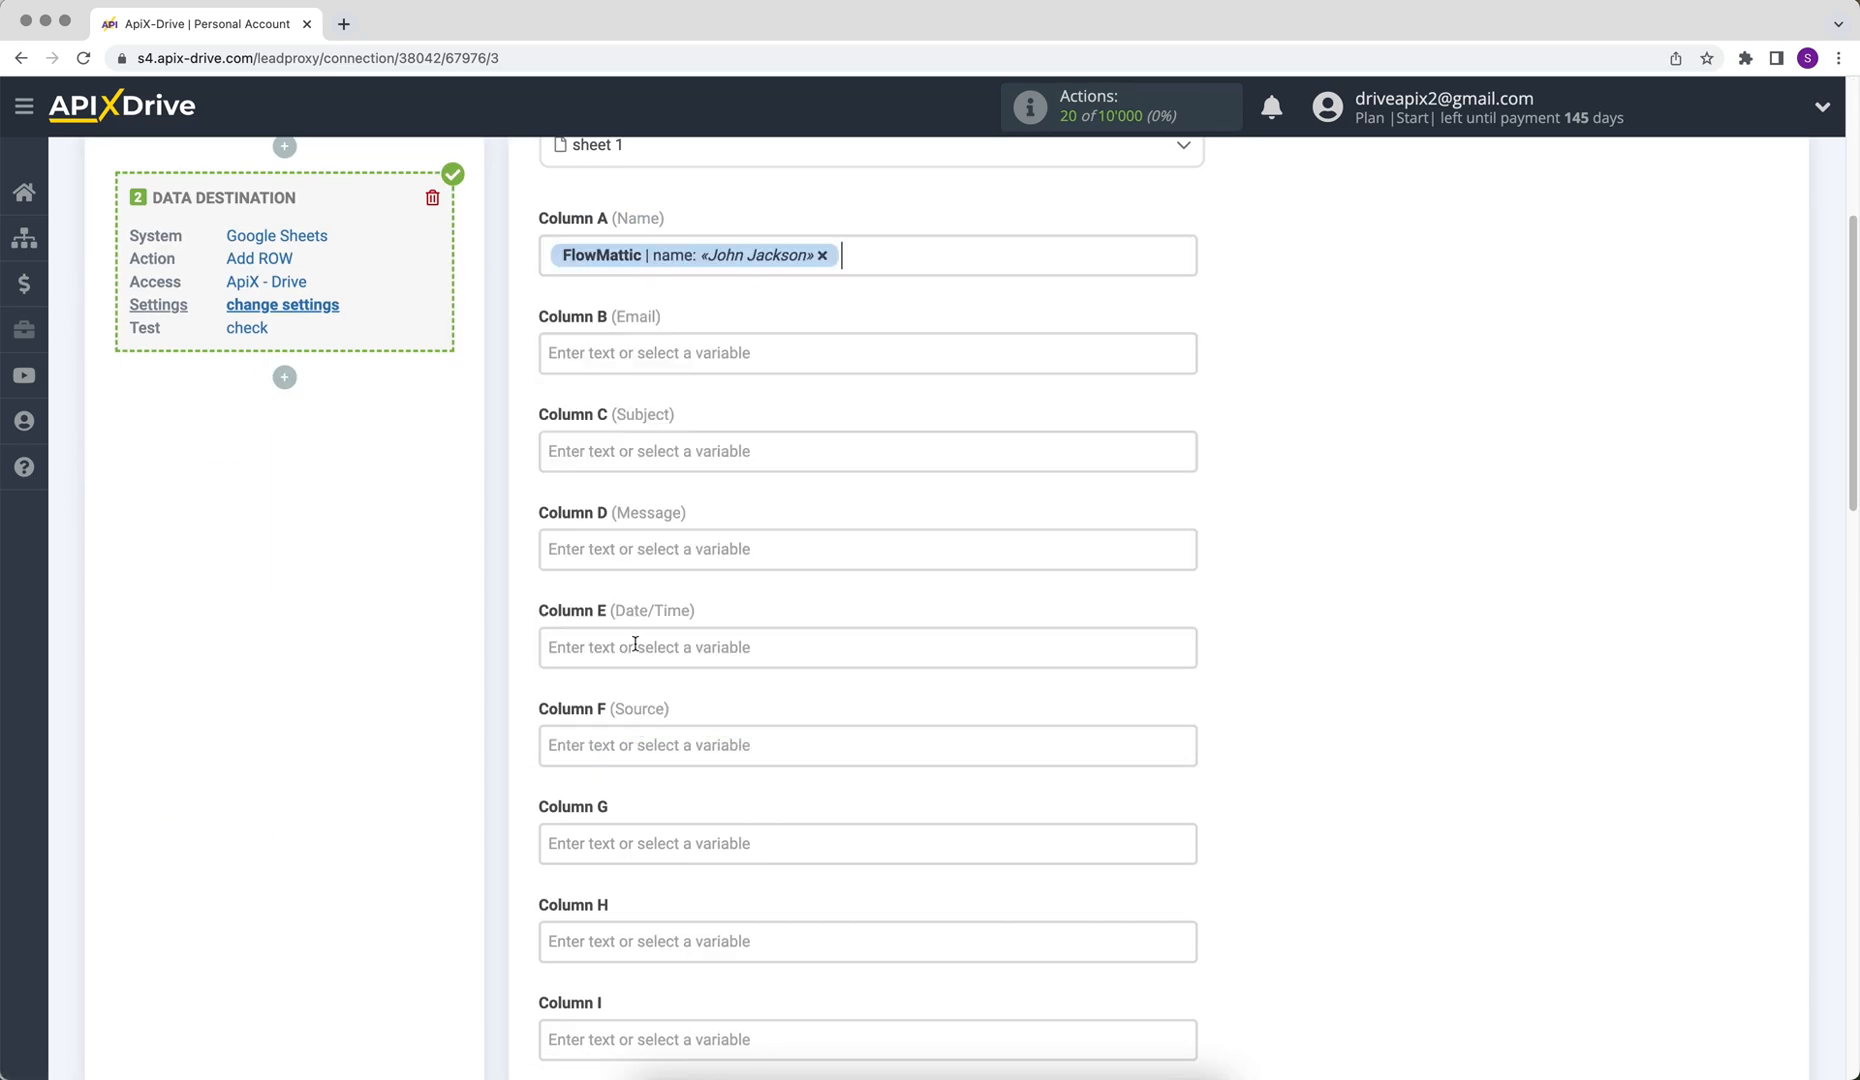
pyautogui.click(630, 353)
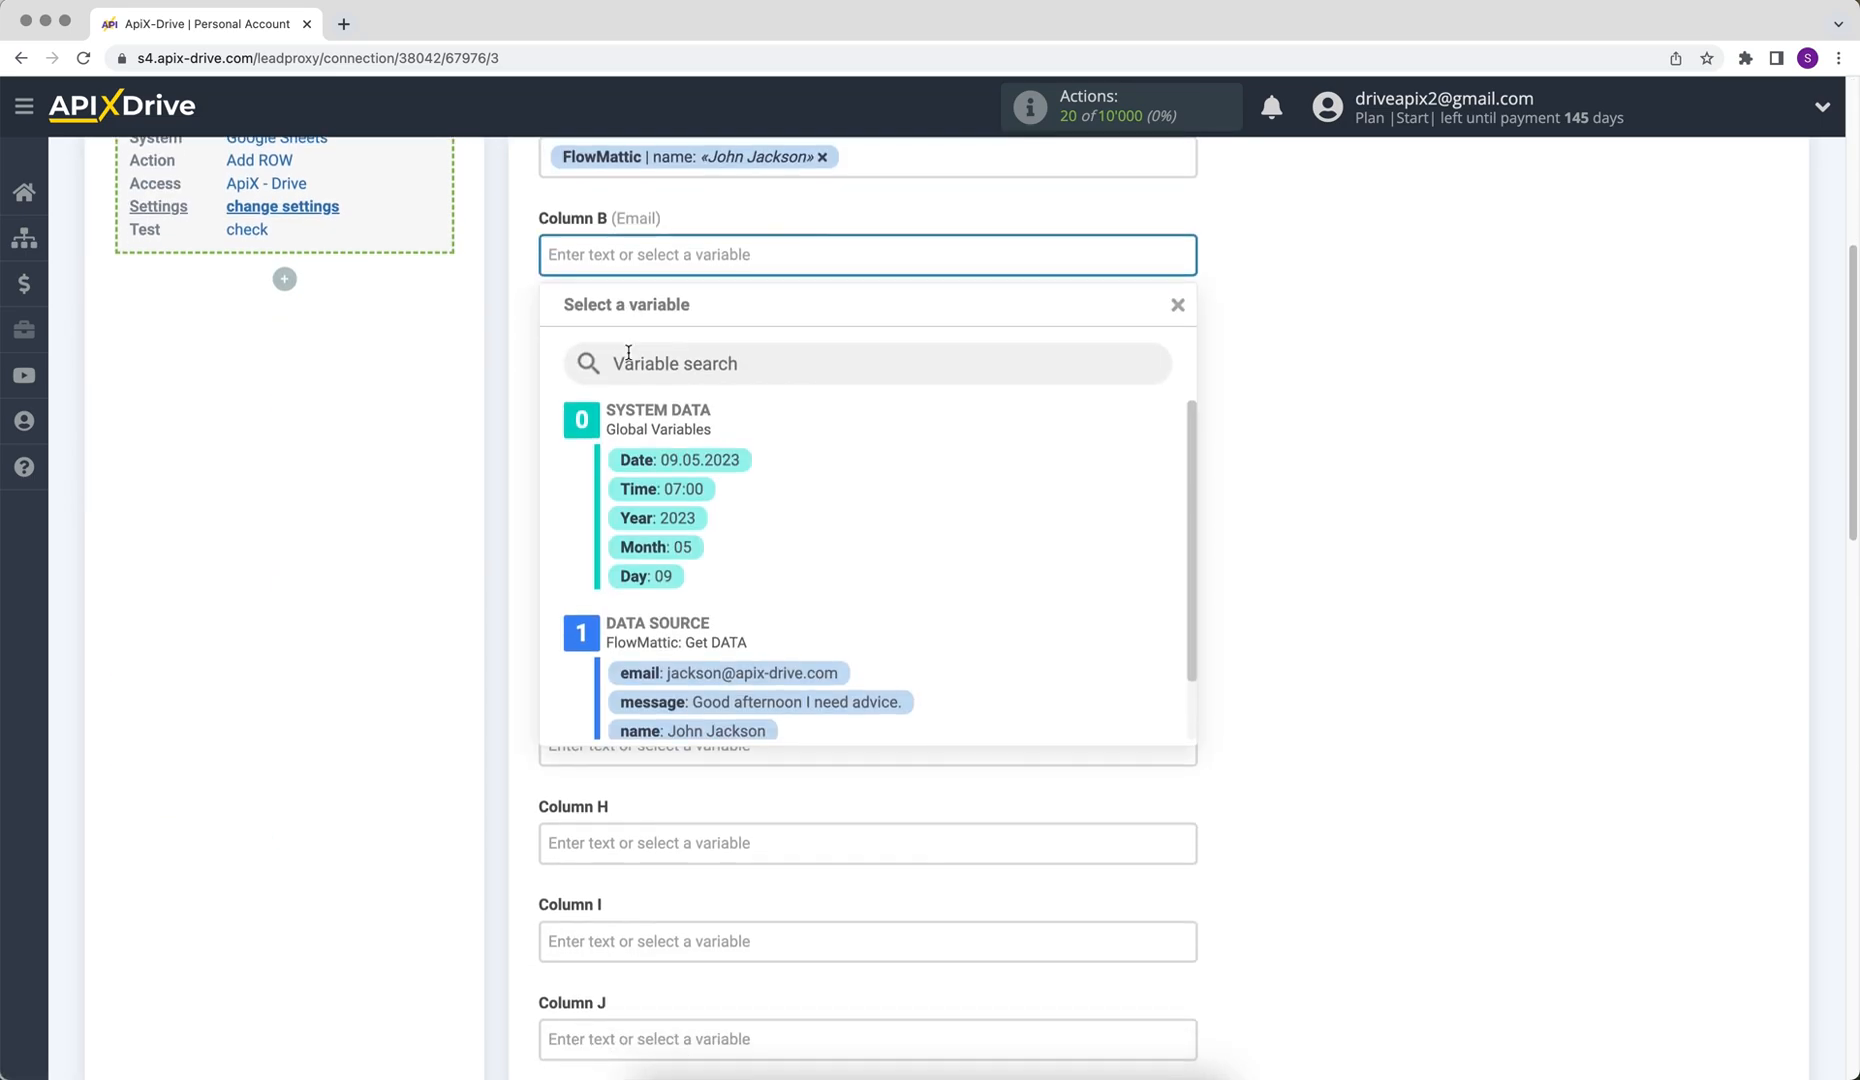
pyautogui.click(700, 690)
# Map Column C to the FlowMattic subject variable and Column D to the message variable
pyautogui.click(636, 350)
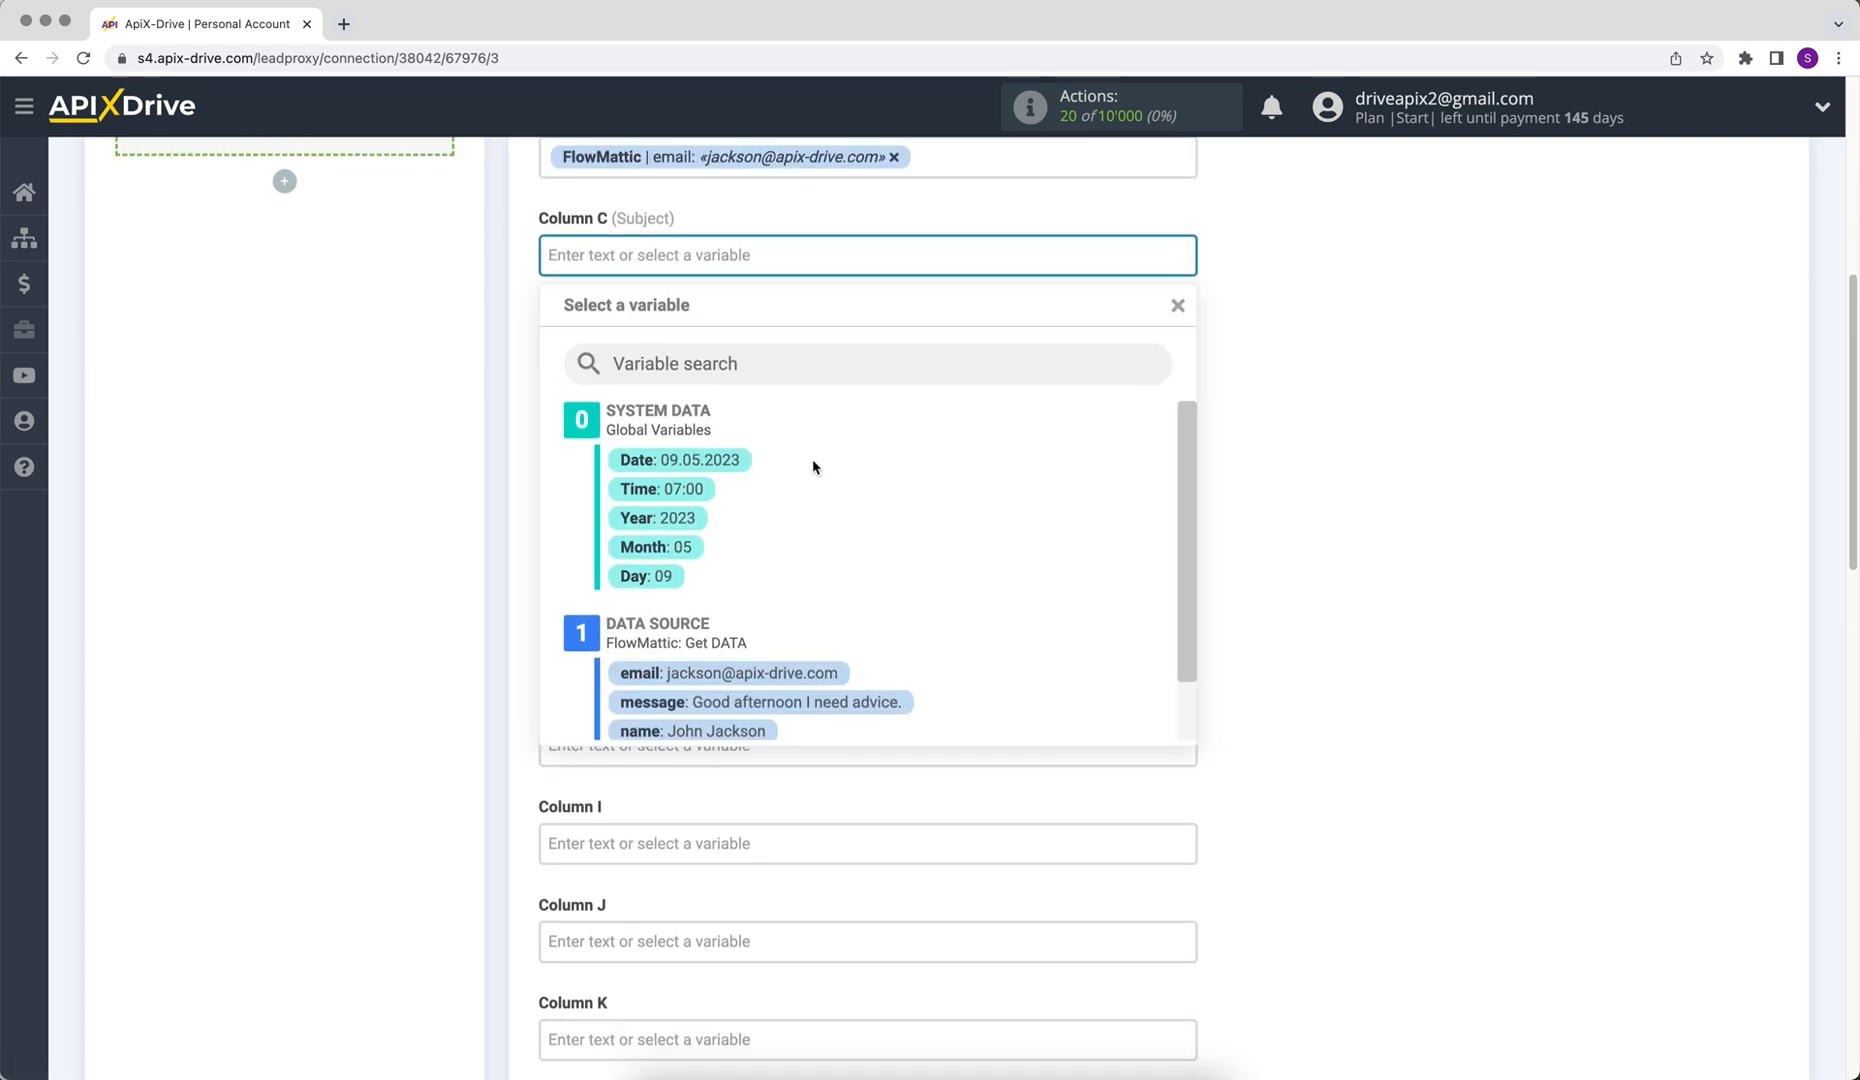
pyautogui.scroll(-1, 1183, 614)
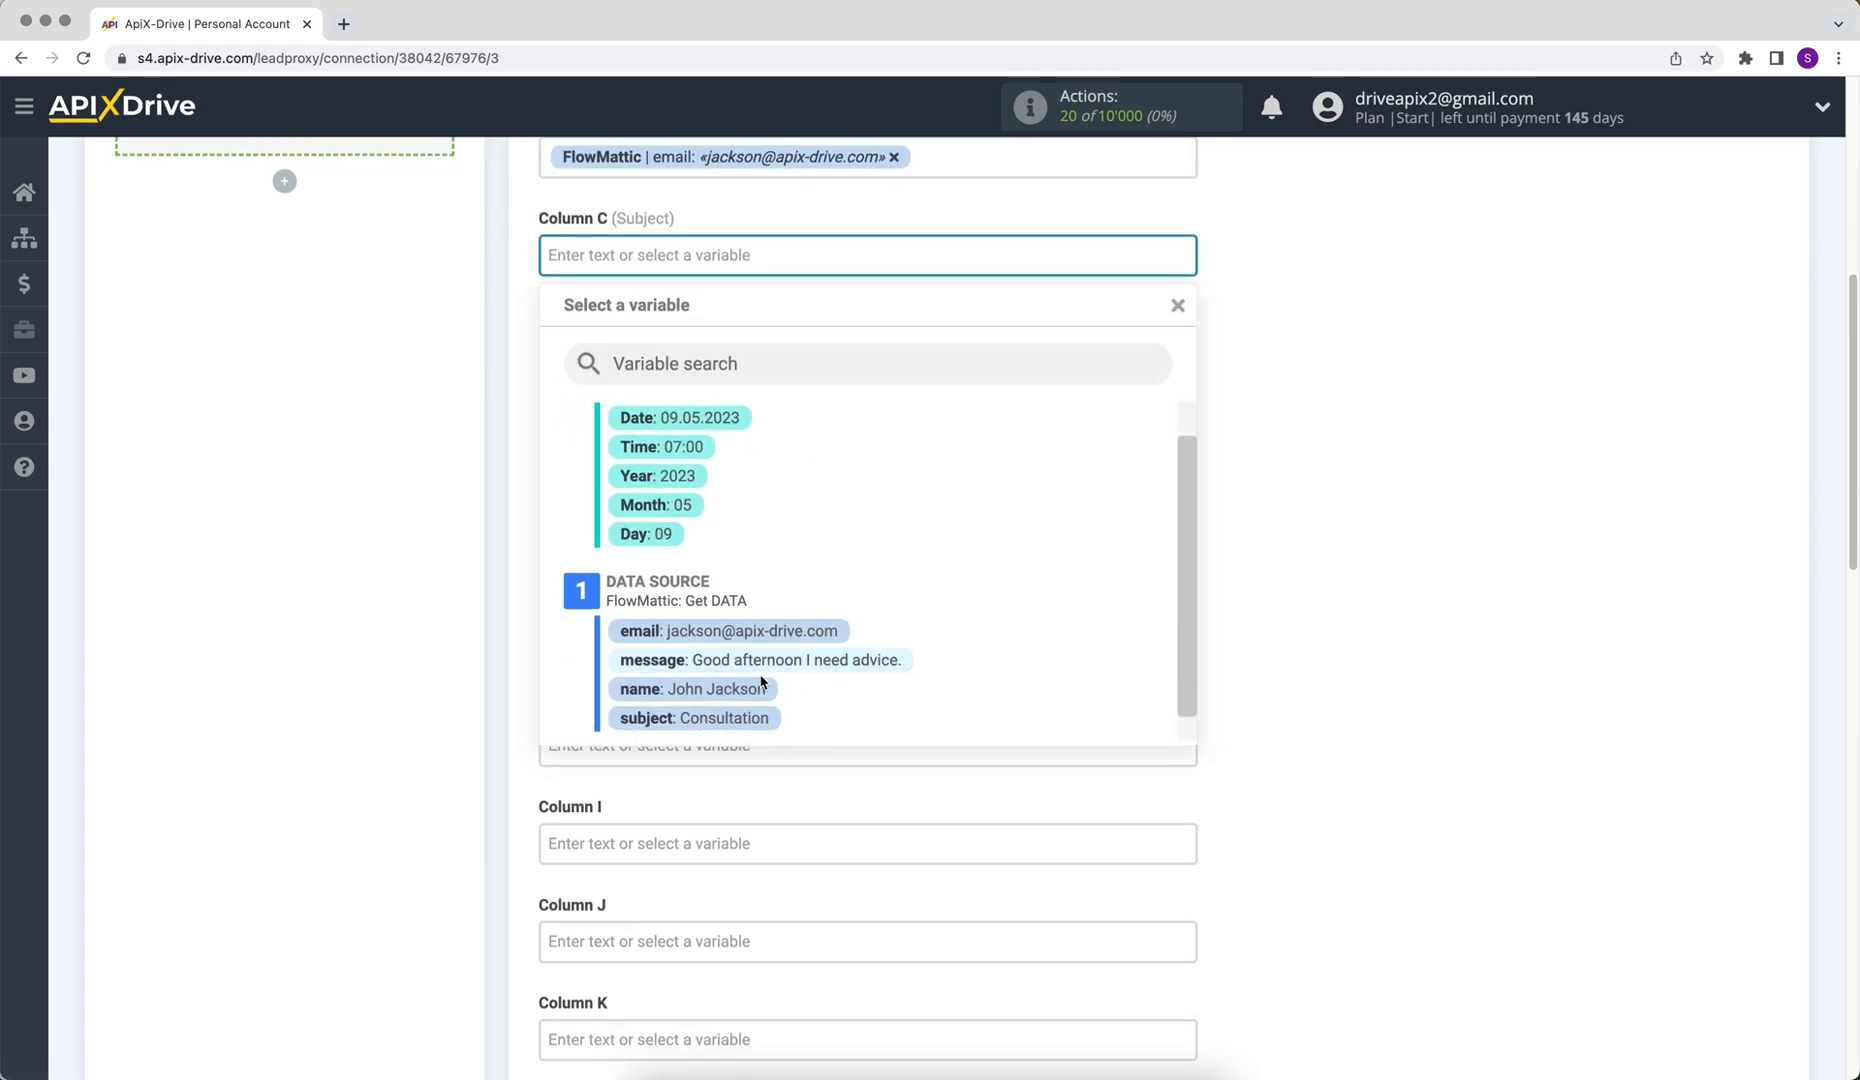
pyautogui.click(690, 717)
pyautogui.click(611, 347)
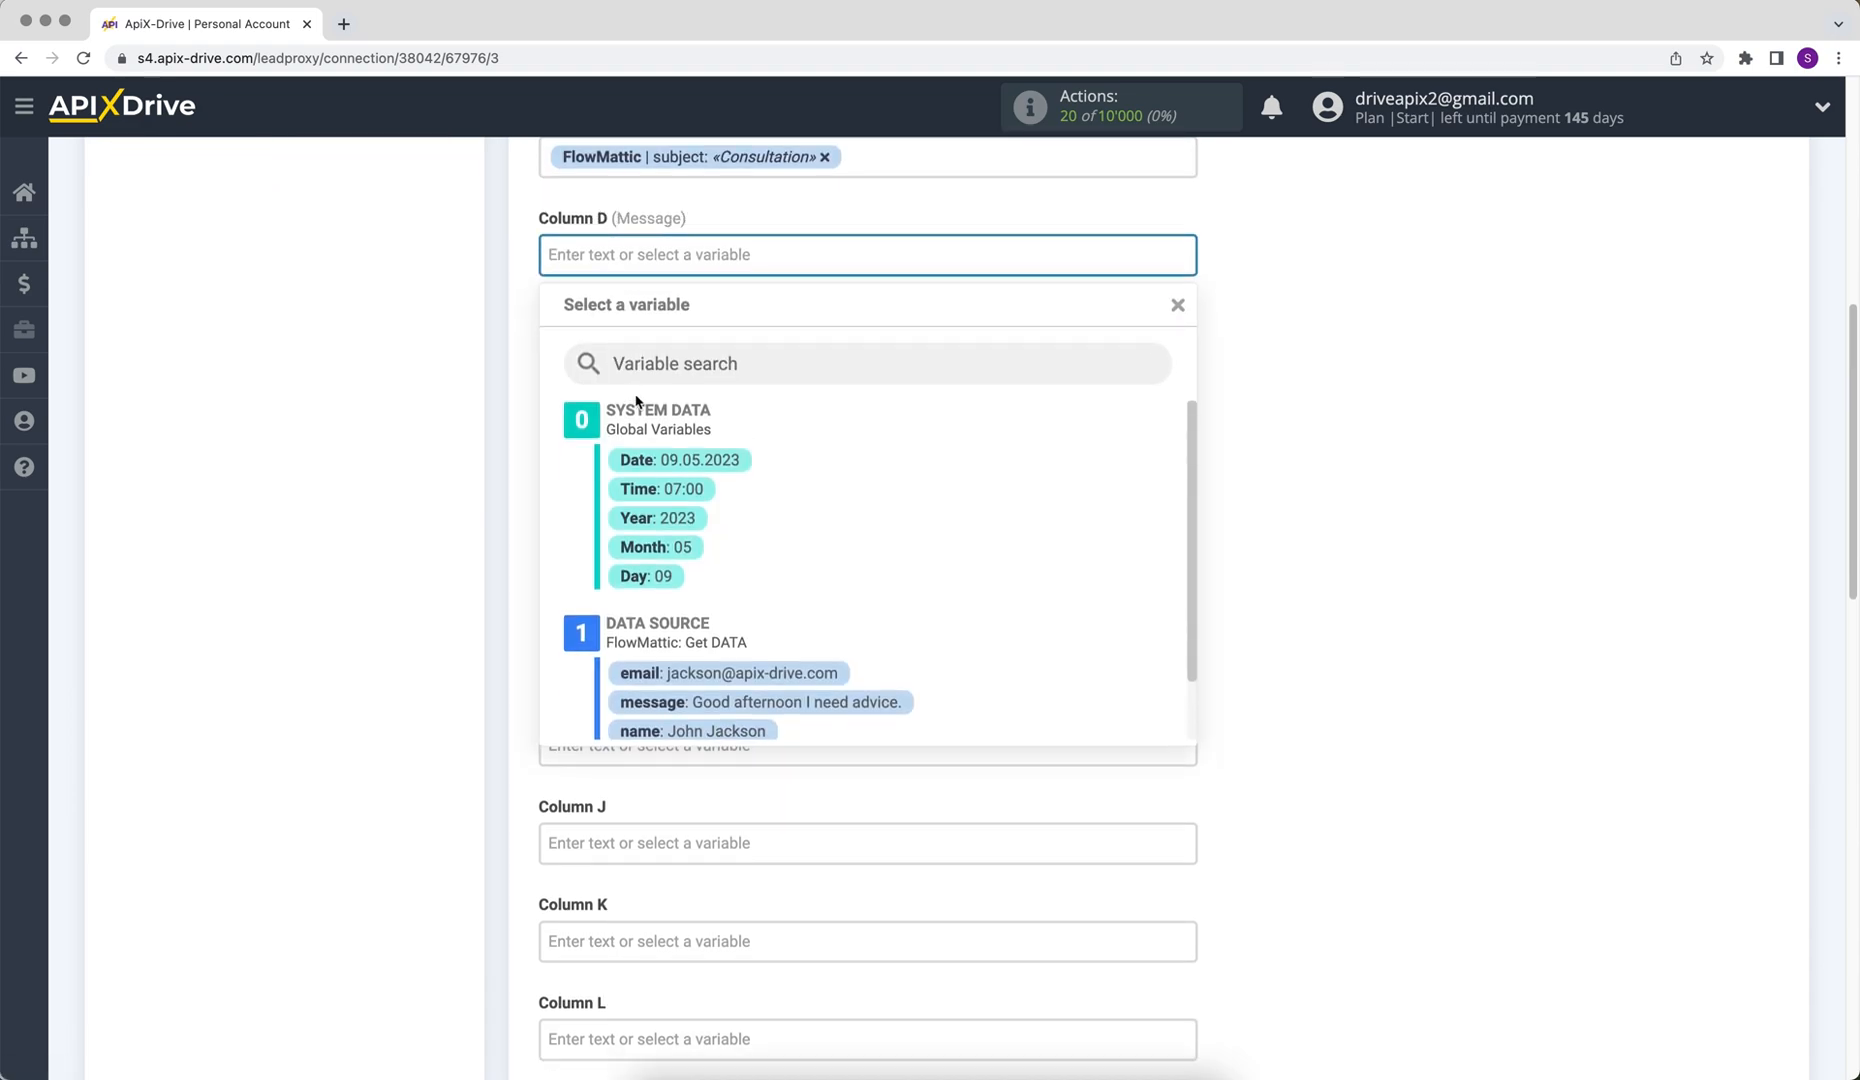
pyautogui.click(768, 702)
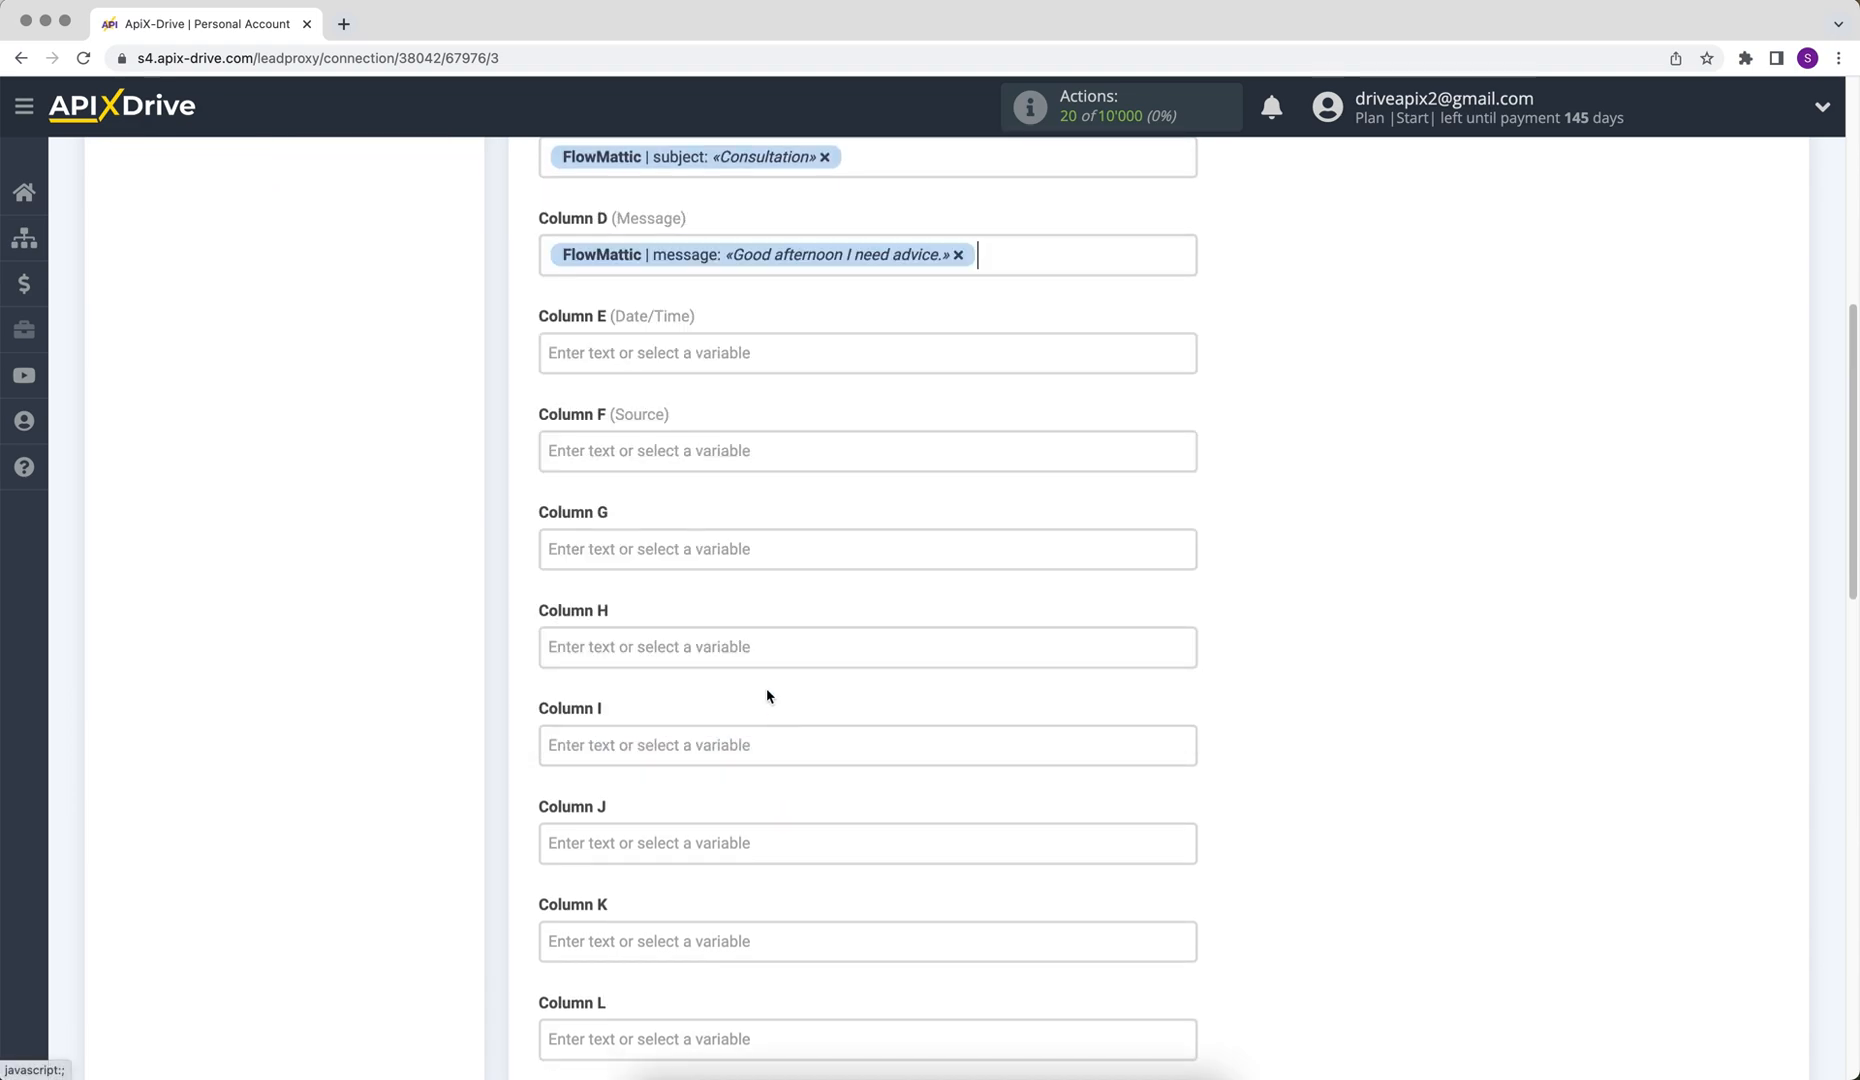
# Map Column E to the system Date variable and enter "New data from FlowMattic" as the text for Column F
pyautogui.click(636, 360)
pyautogui.click(636, 458)
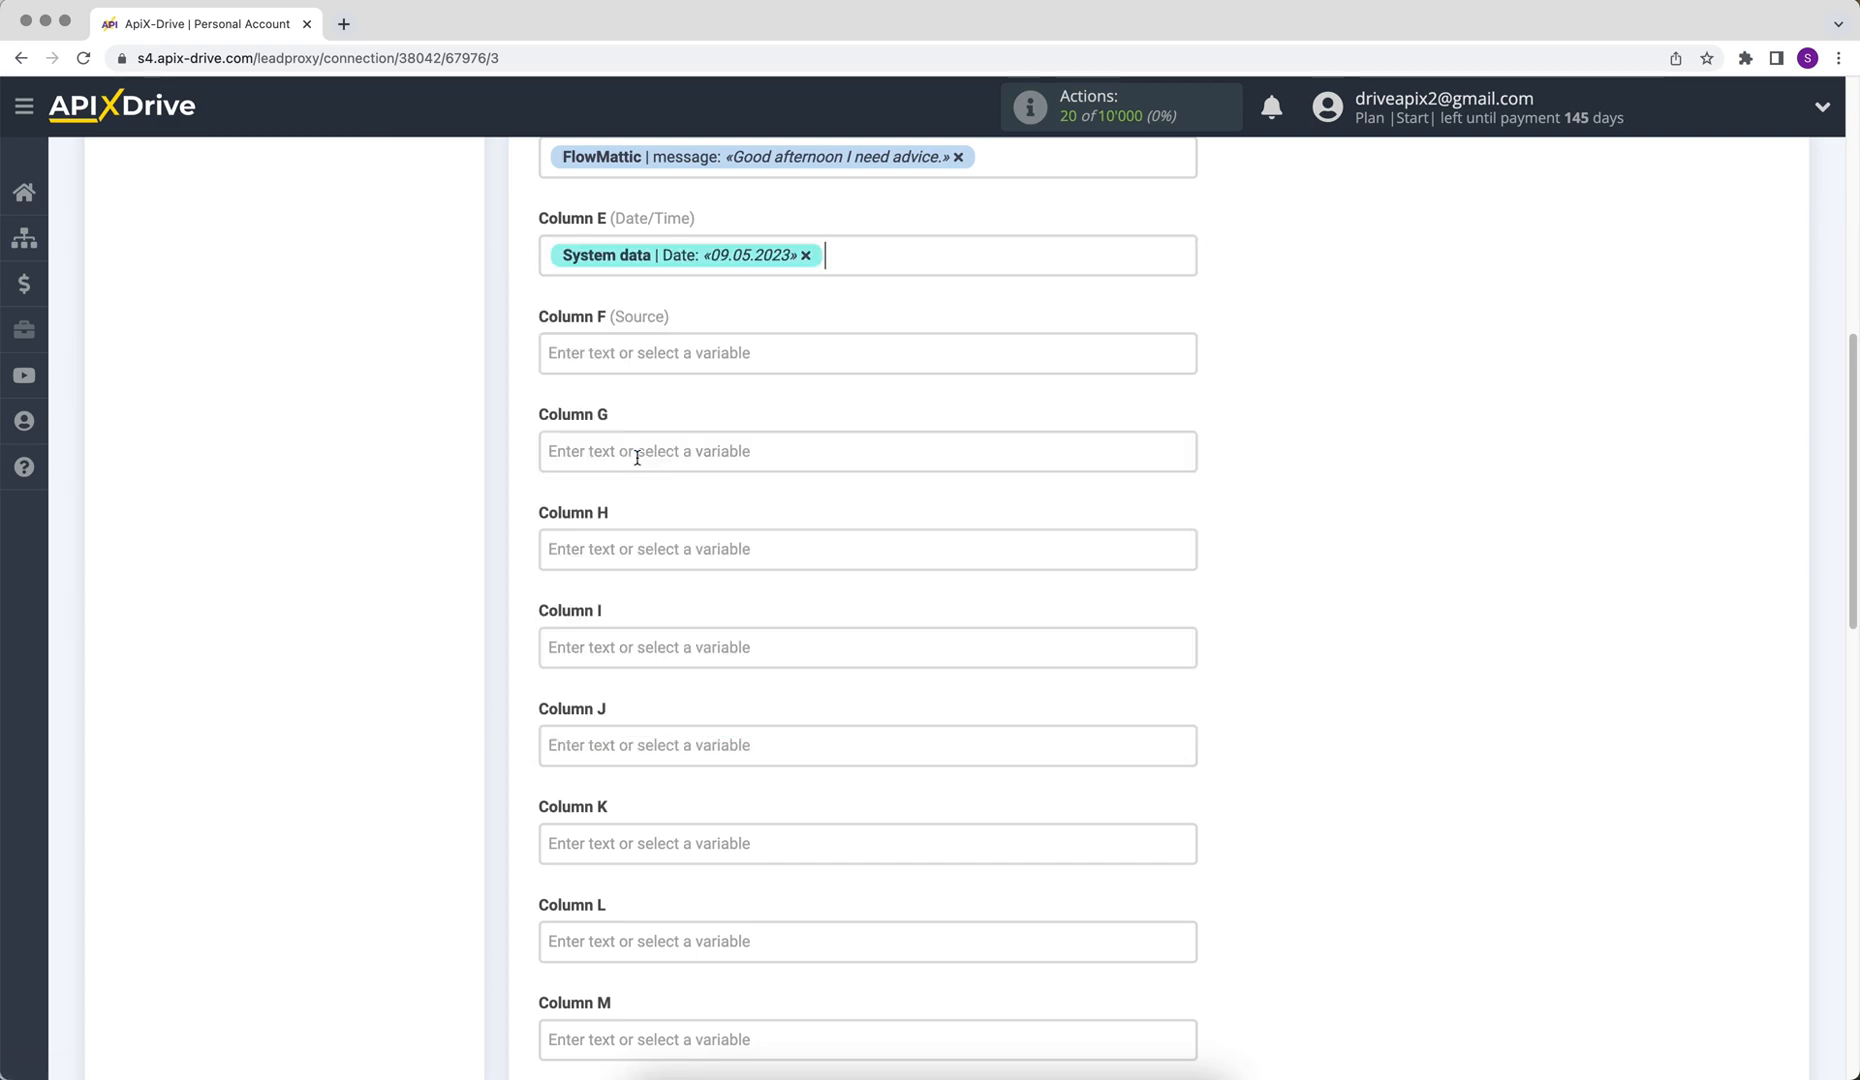
pyautogui.click(603, 368)
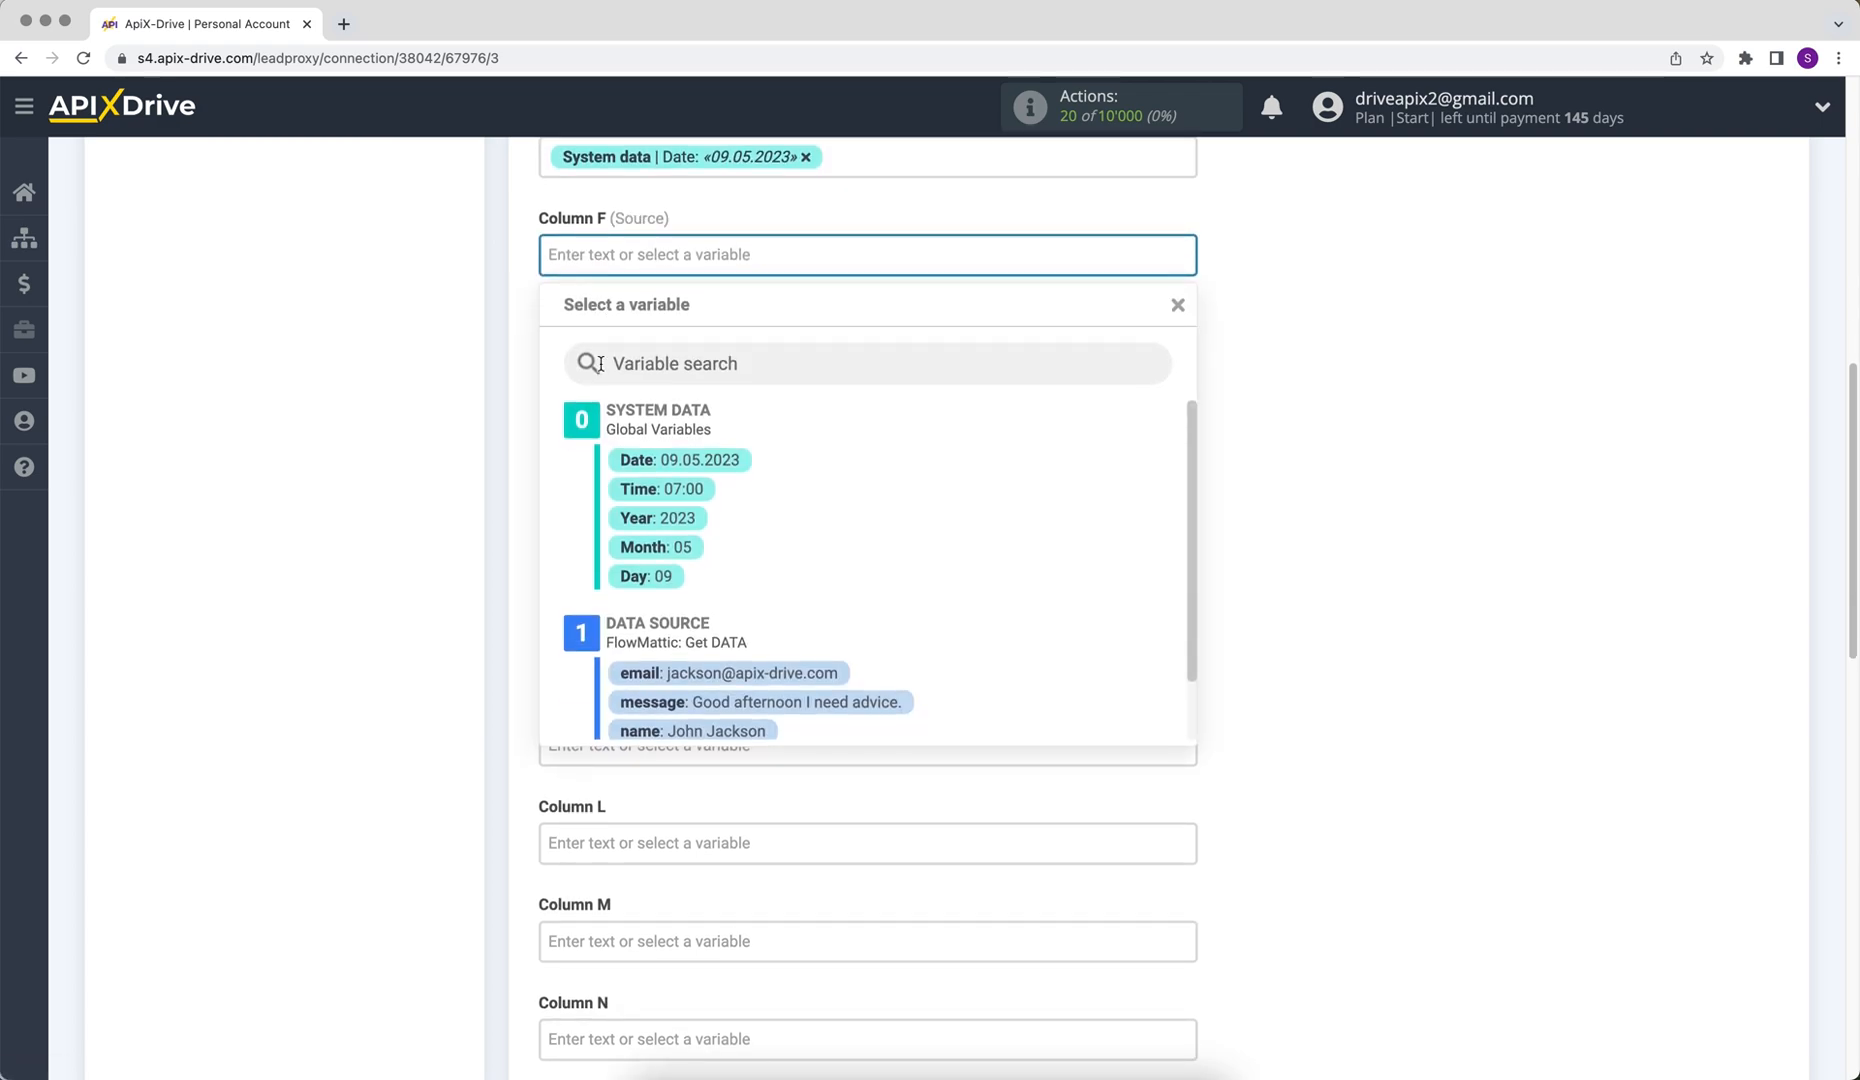
pyautogui.write('New data from FlowMattic')
pyautogui.click(1341, 528)
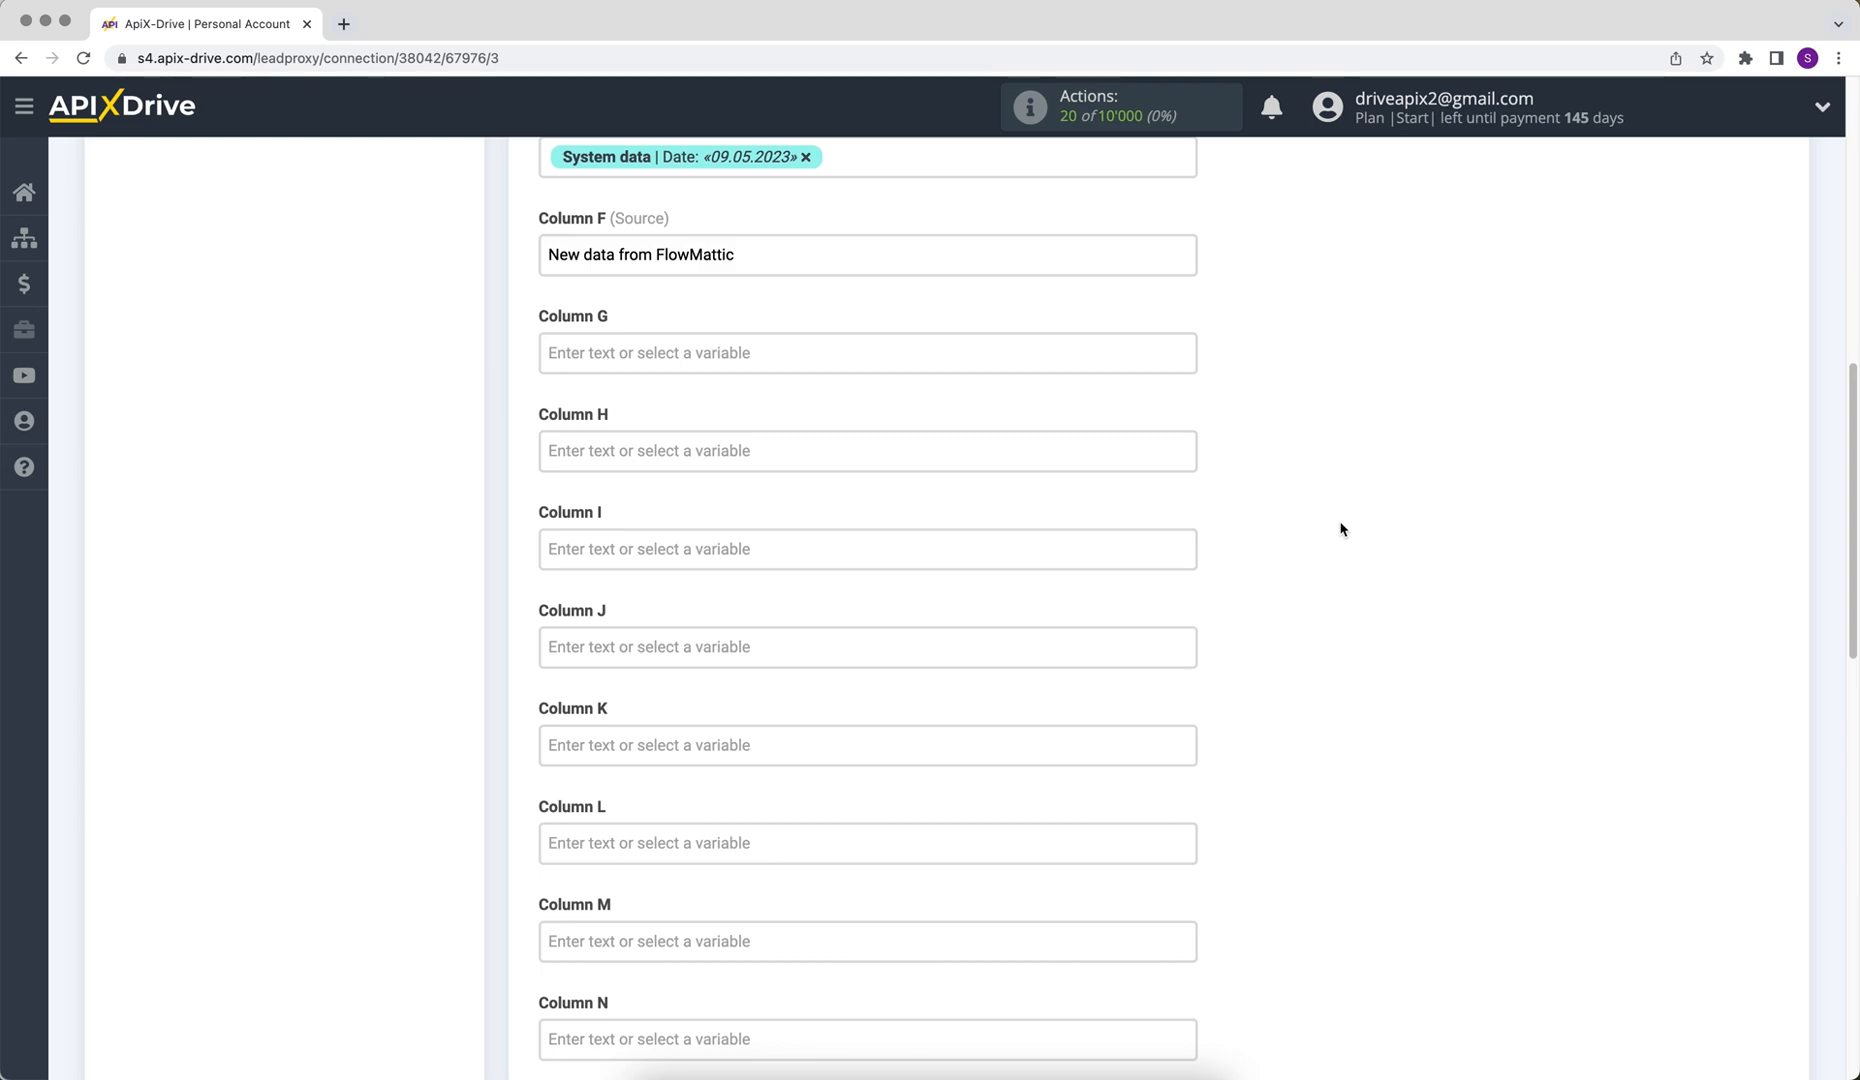
# Save the destination settings and send test data to Google Sheets
pyautogui.scroll(-10, 1341, 528)
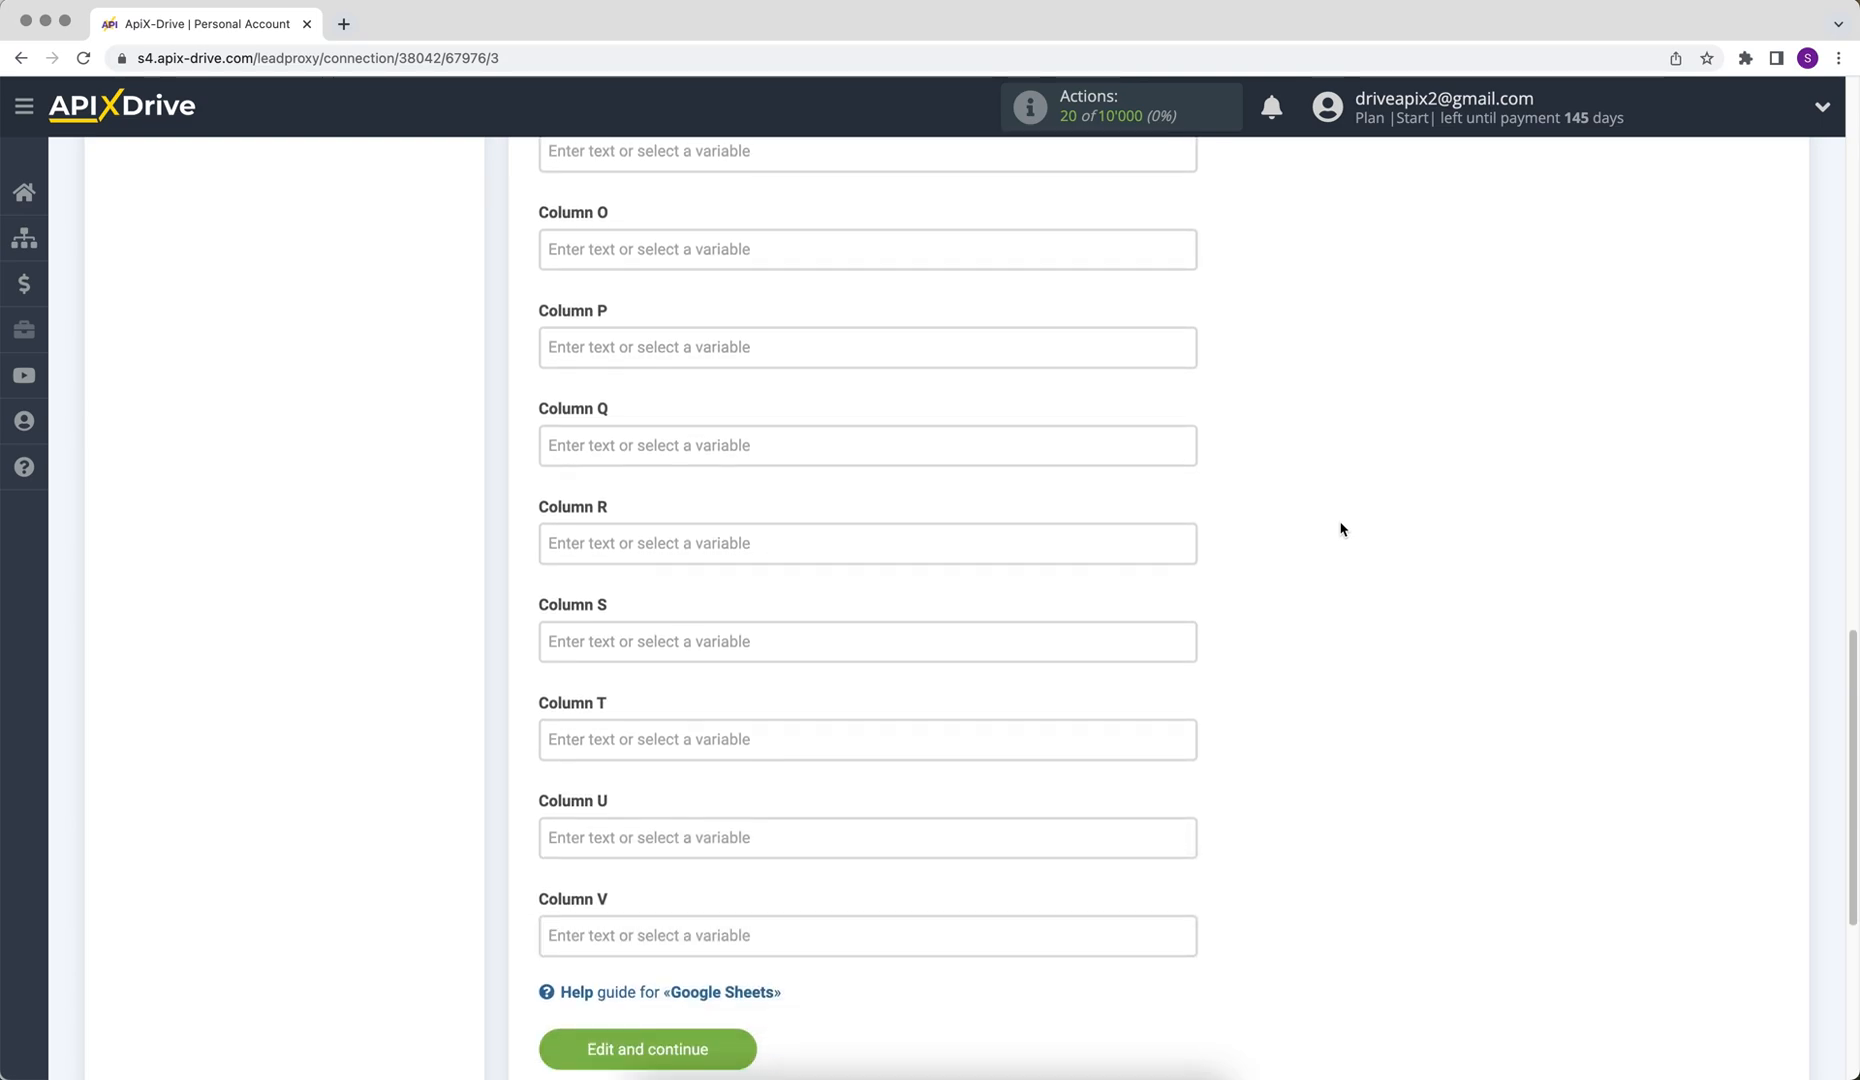
pyautogui.click(582, 982)
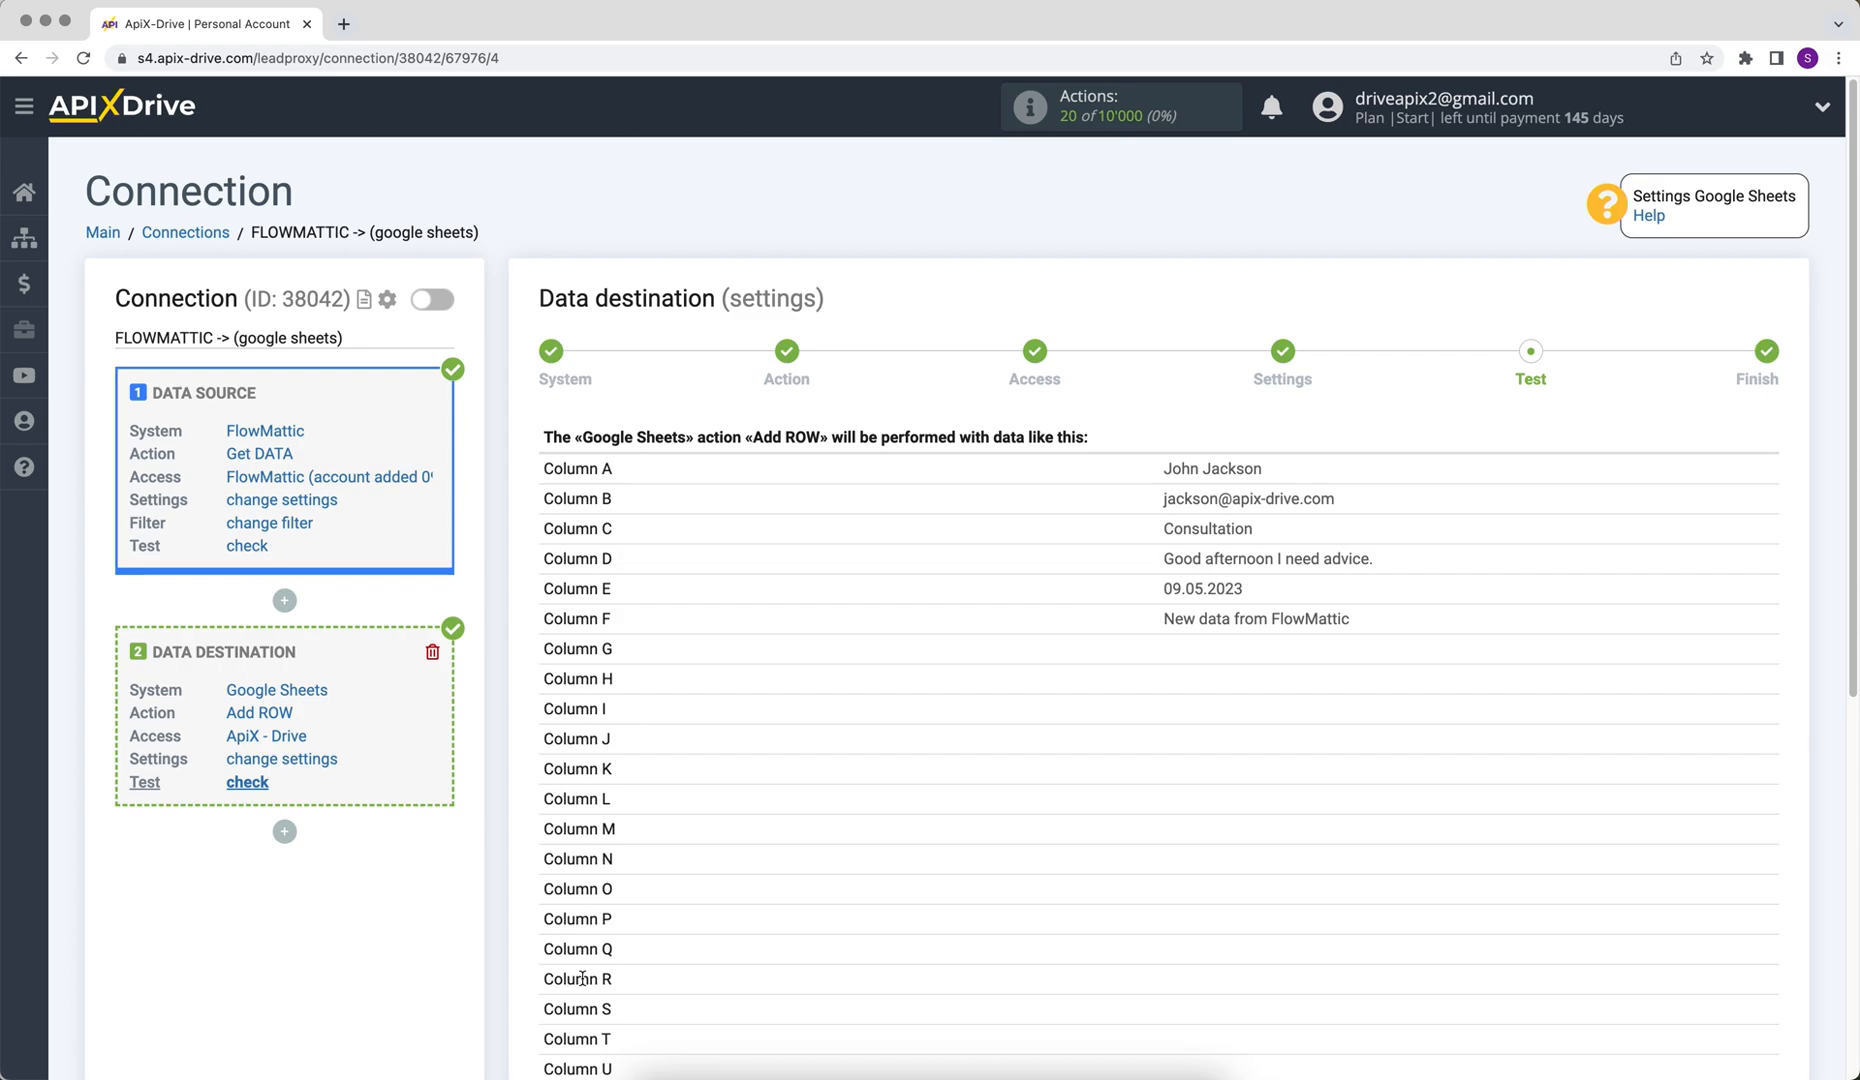
pyautogui.scroll(-5, 582, 978)
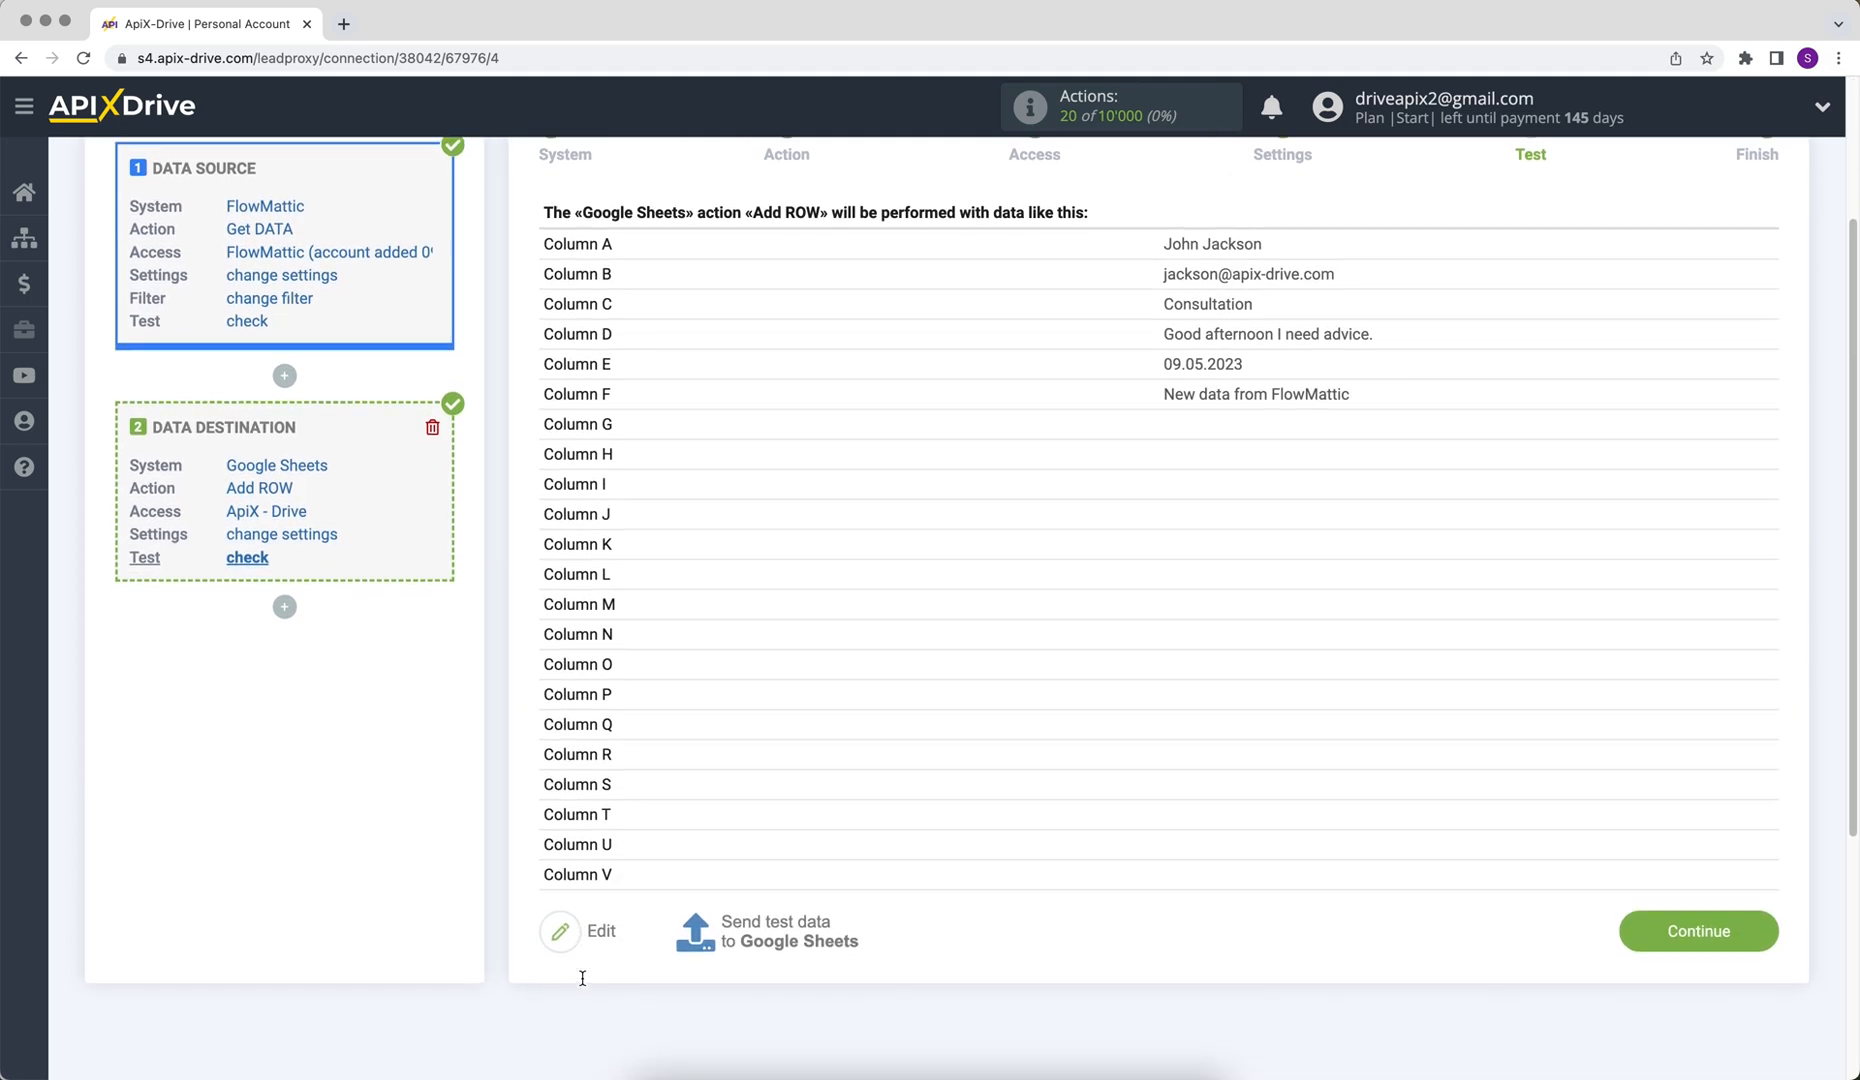
pyautogui.click(714, 928)
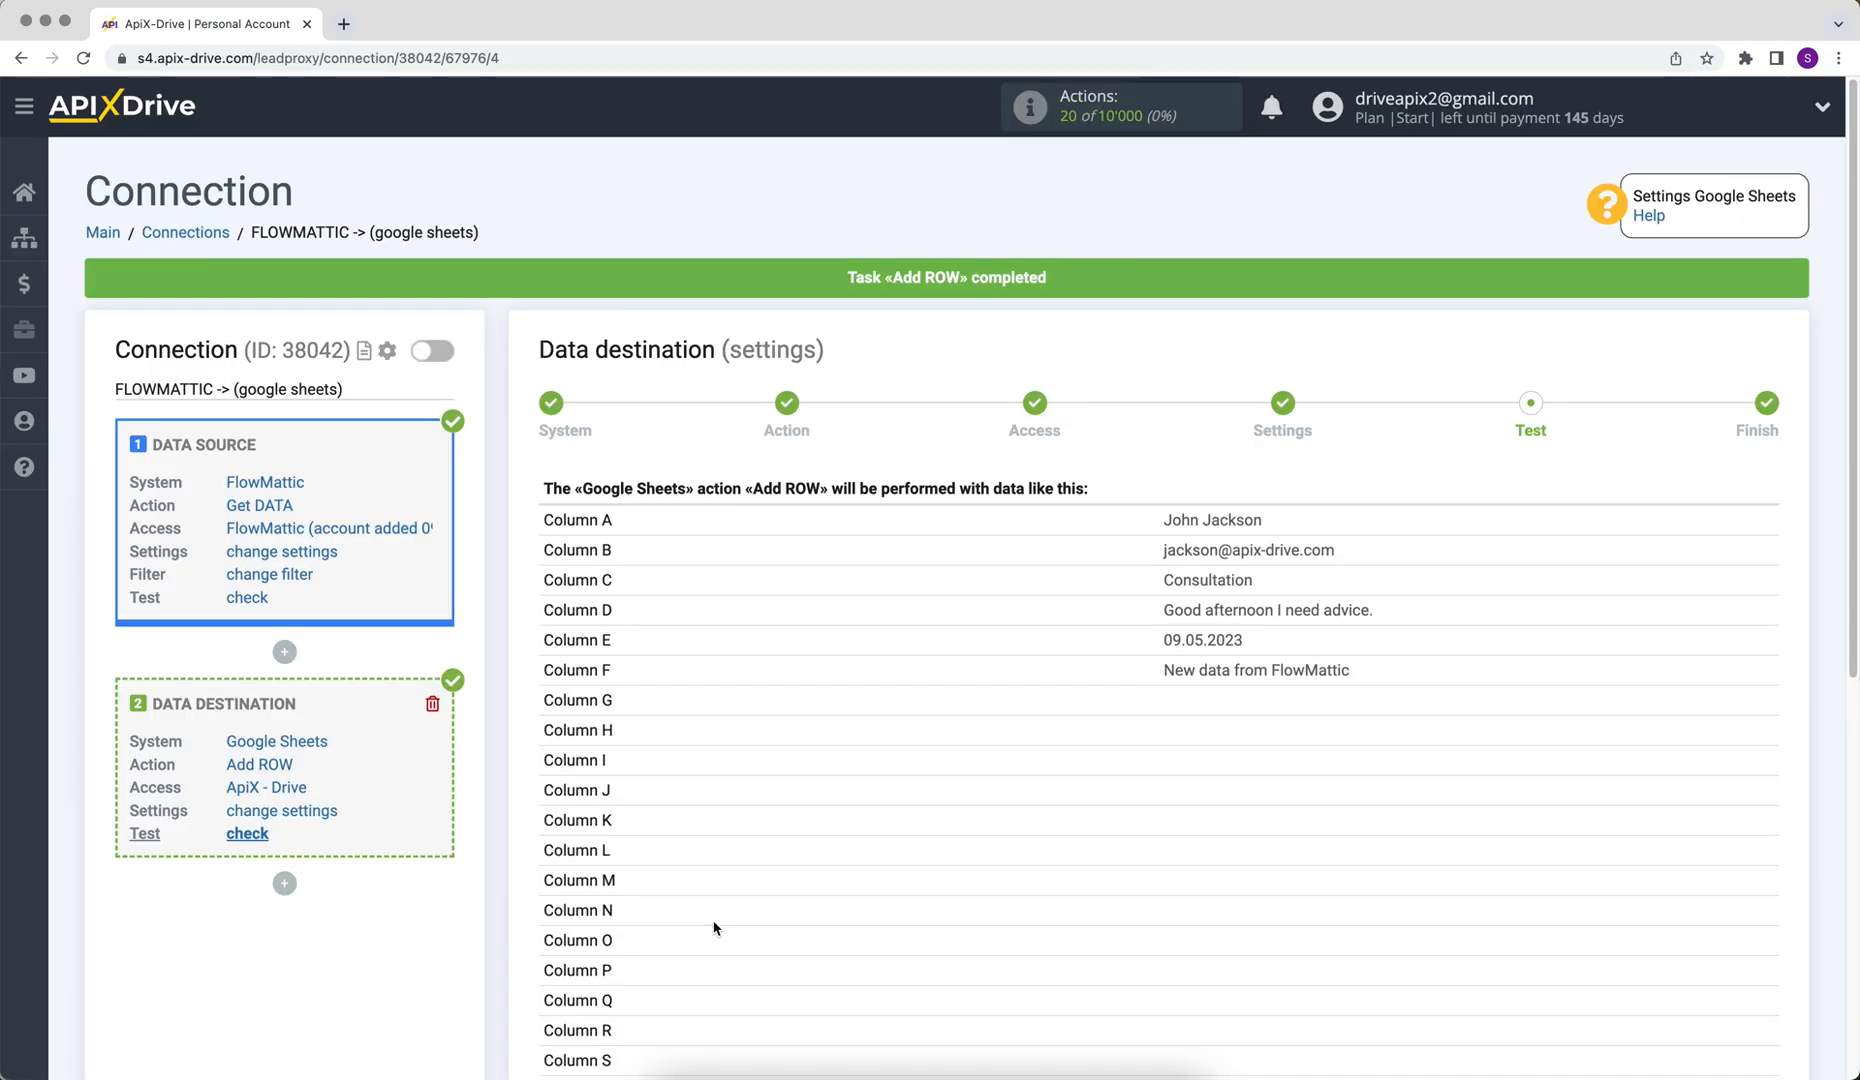
# Finish the destination setup and enable auto-update for the connection
pyautogui.scroll(-3, 714, 928)
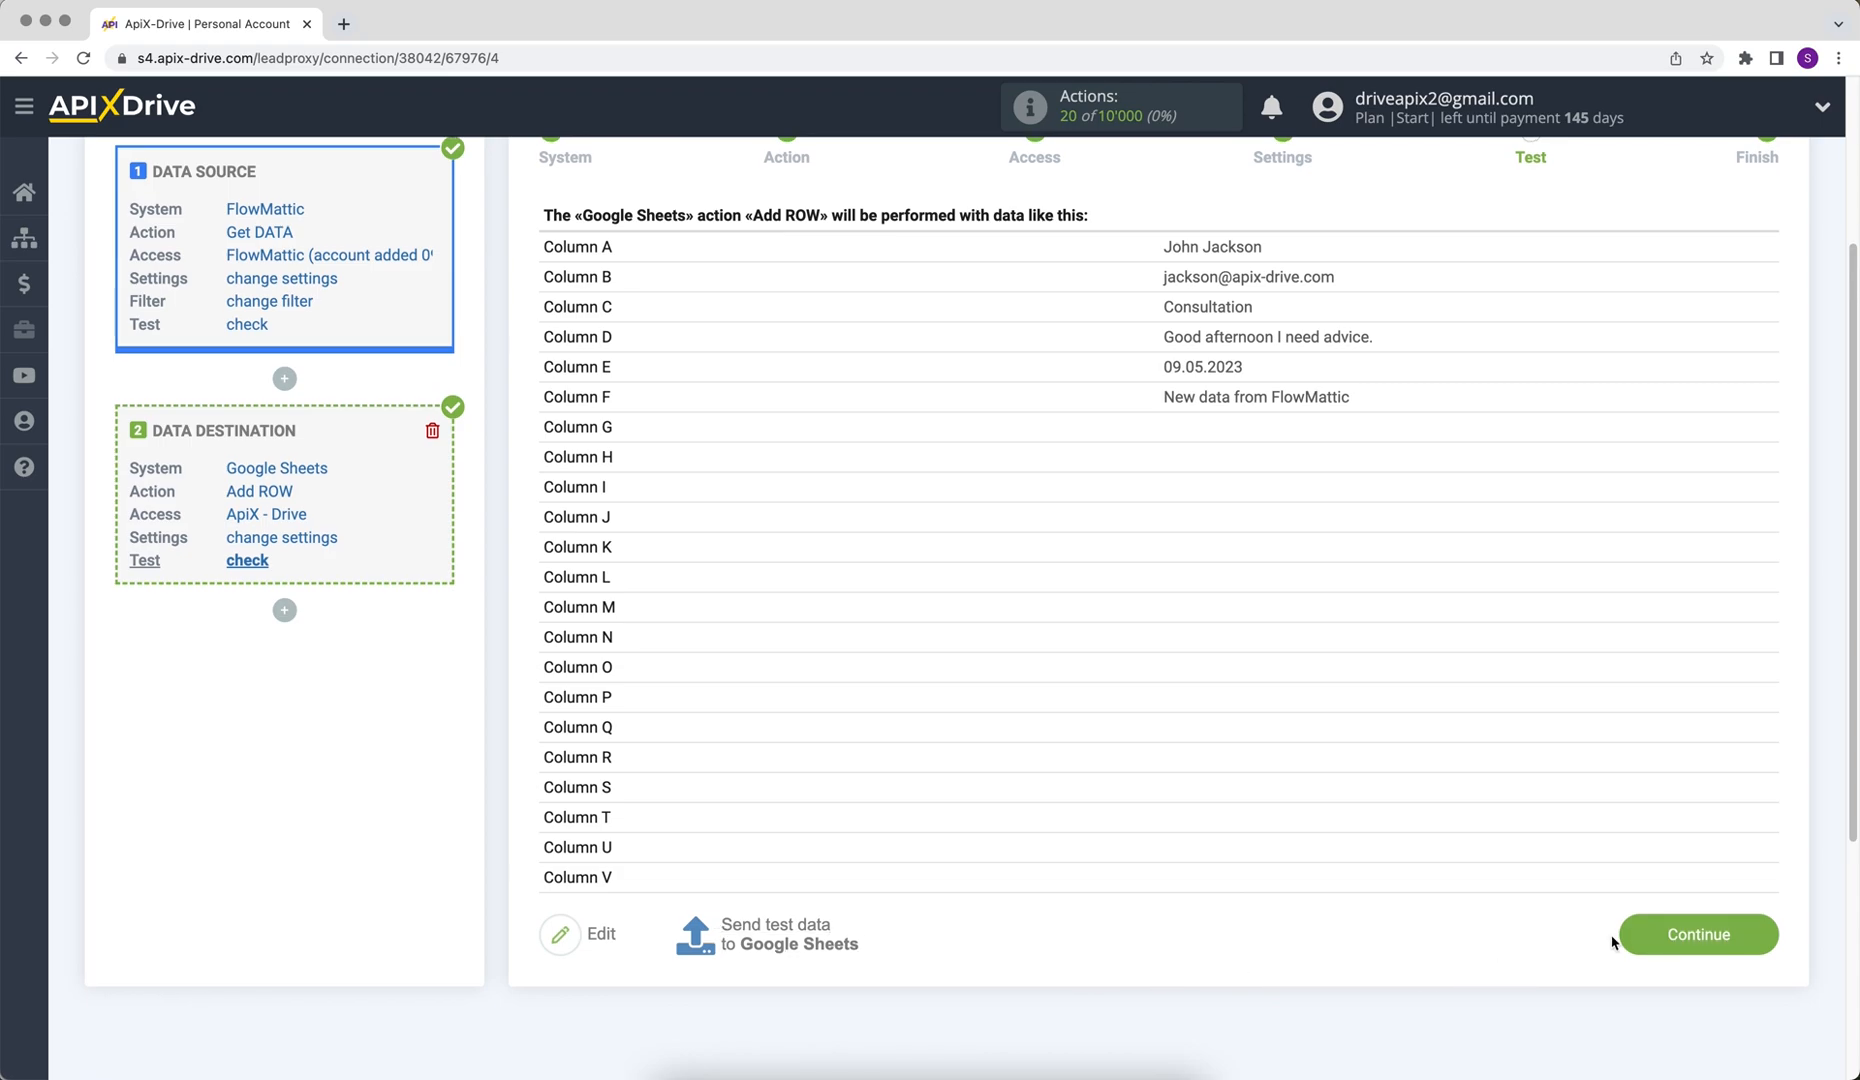
pyautogui.click(1625, 937)
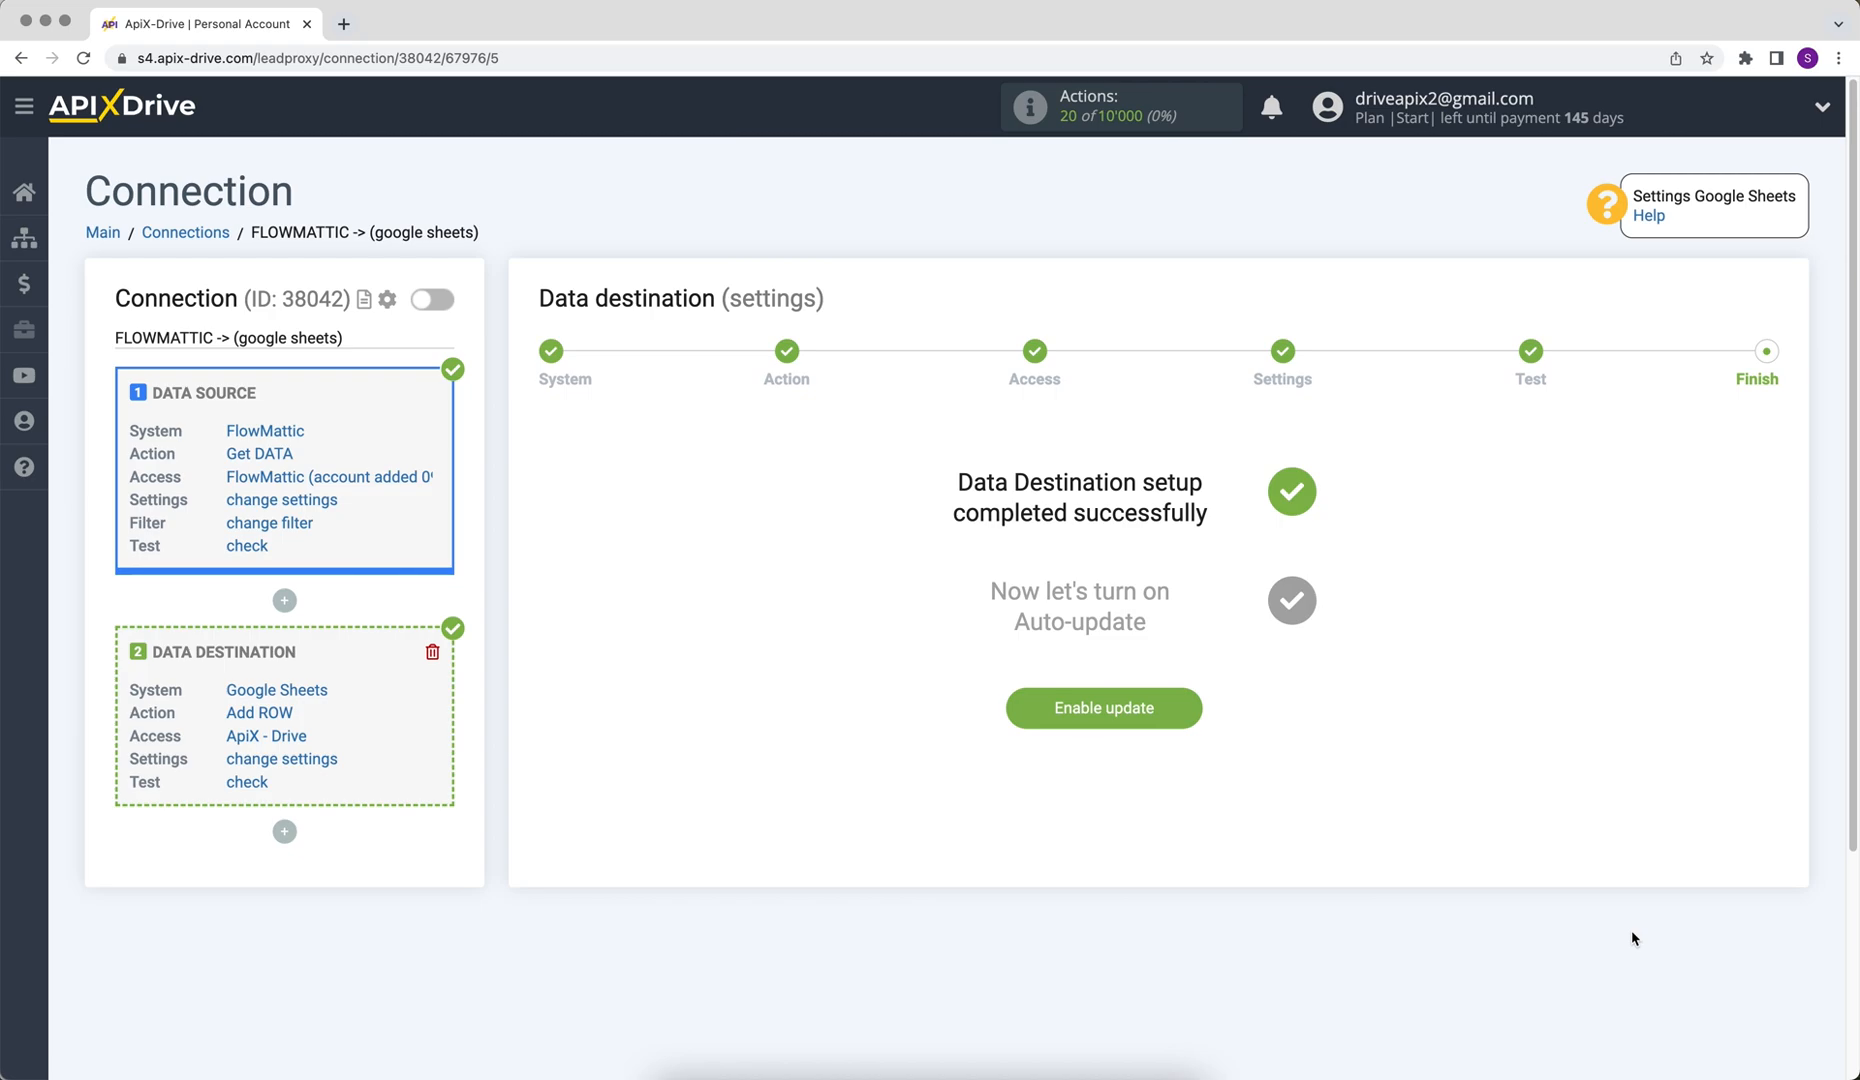
pyautogui.click(1068, 708)
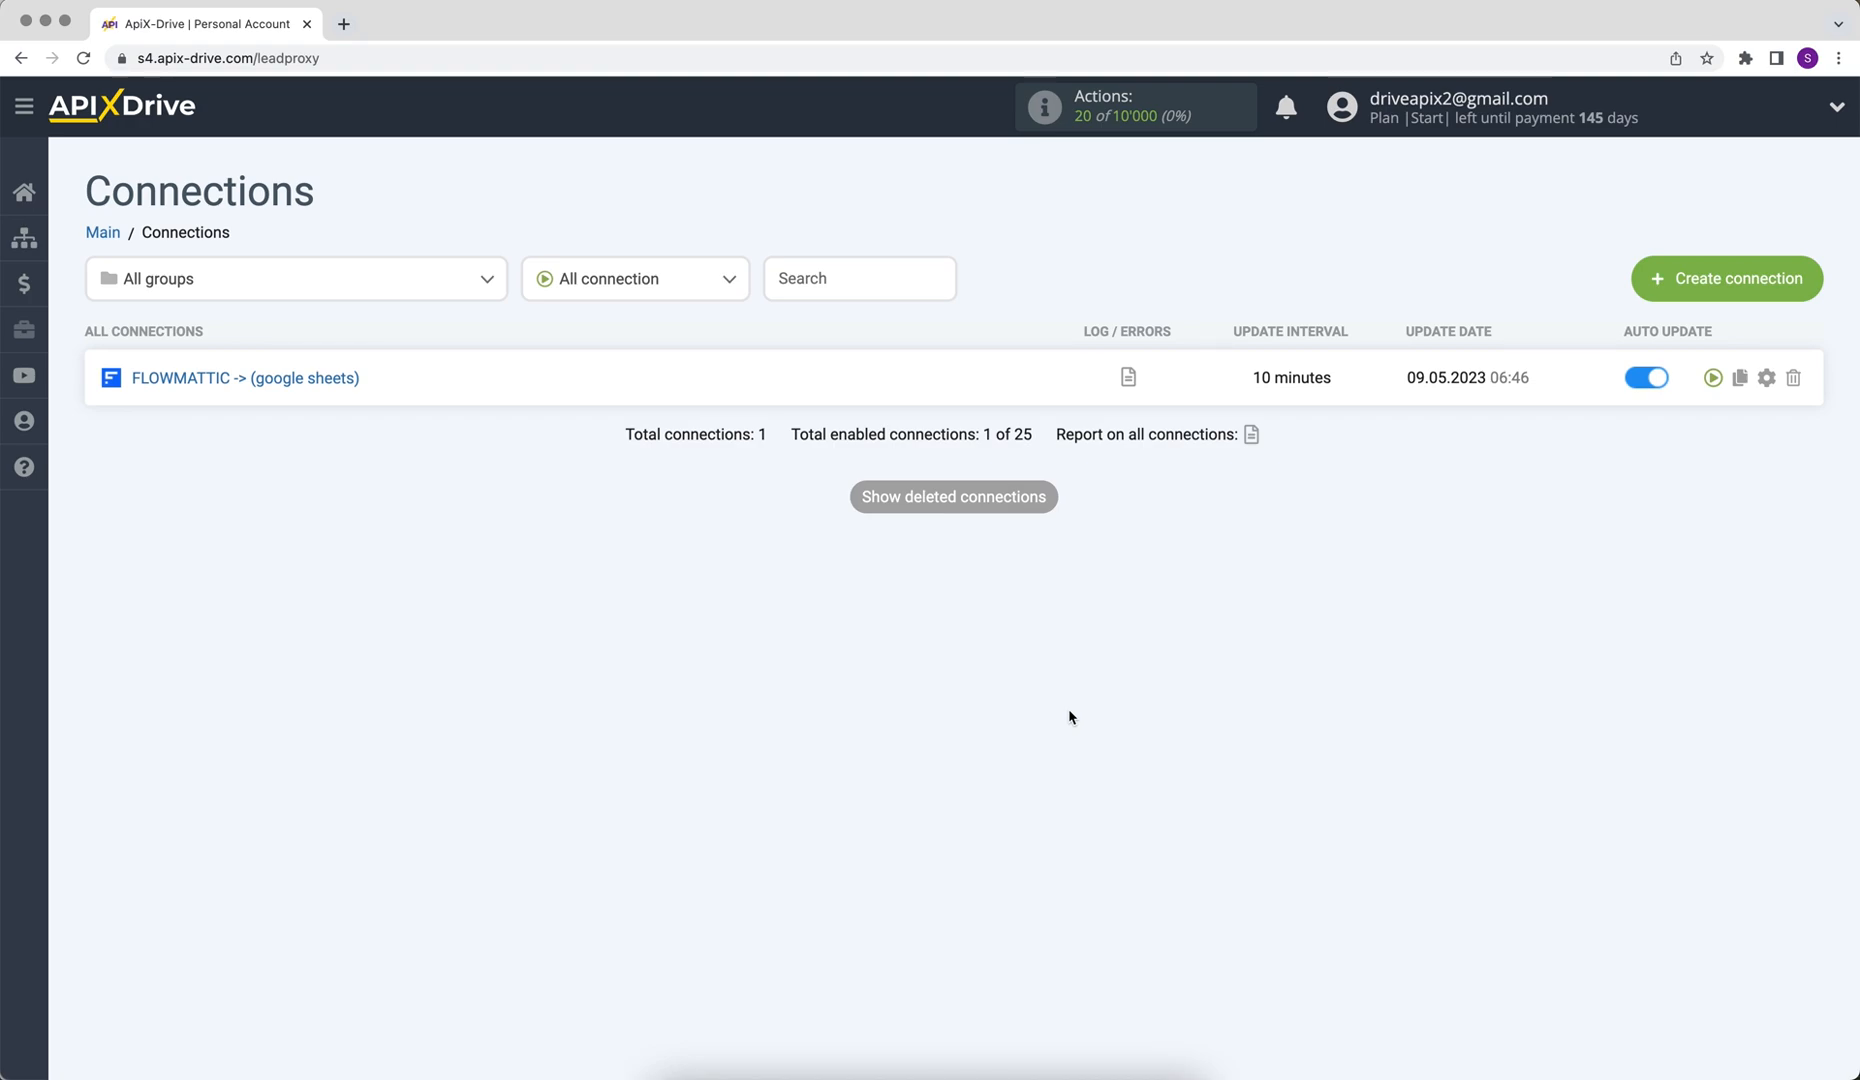
# Open the connection's settings, set its update interval to 5 minutes, and save
pyautogui.click(1767, 379)
pyautogui.click(1064, 594)
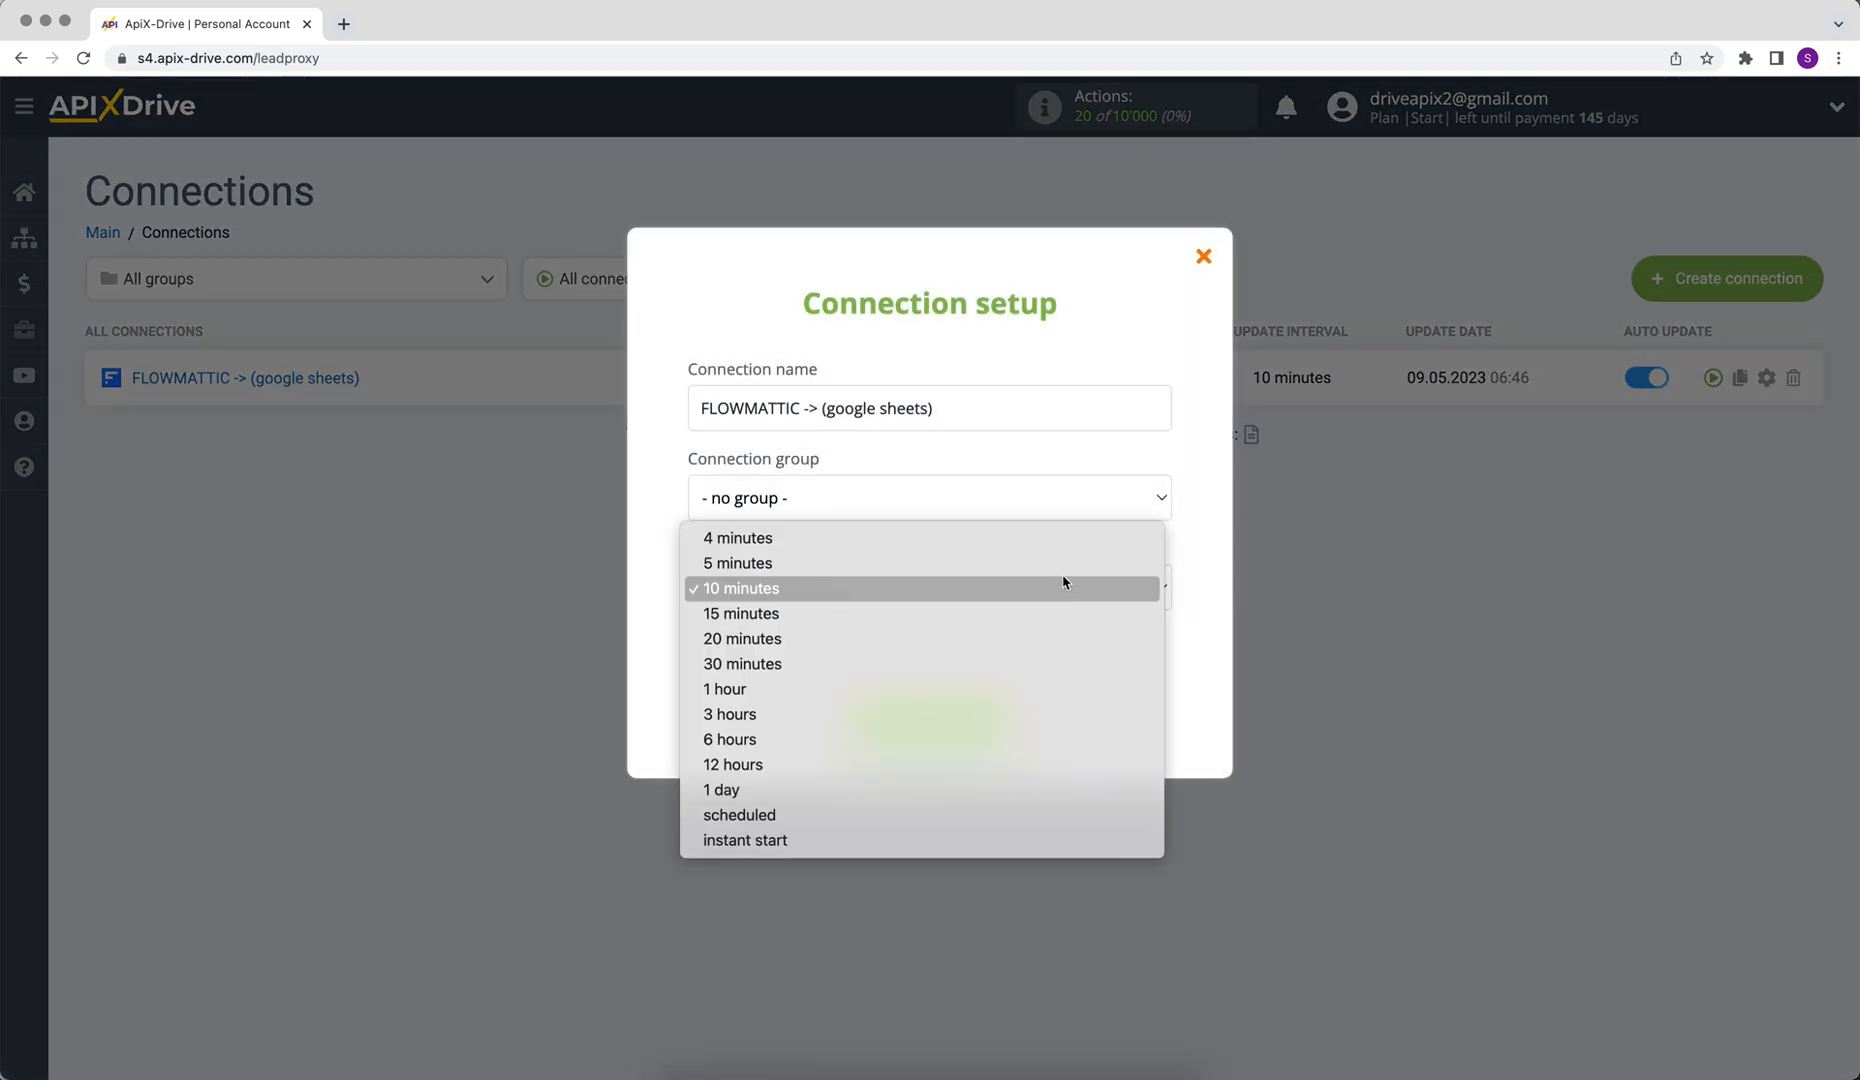
pyautogui.click(1064, 579)
pyautogui.click(883, 720)
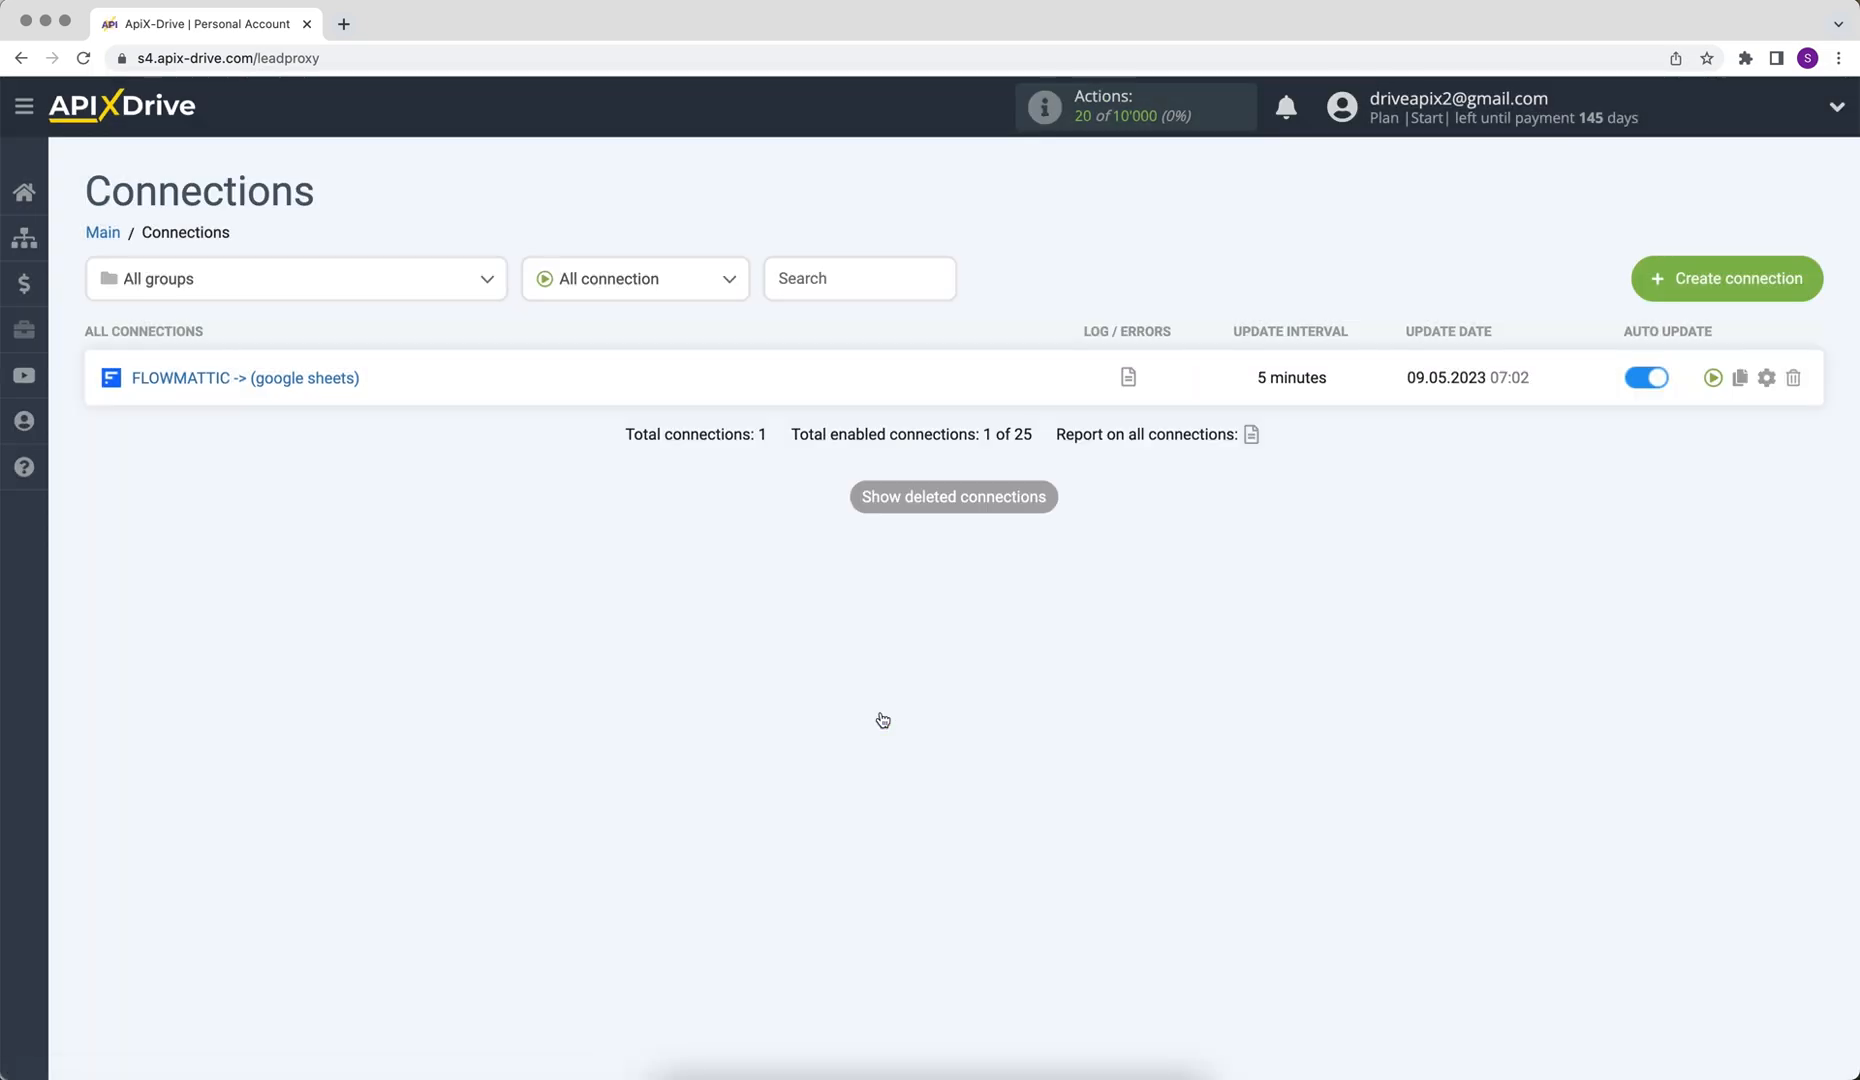